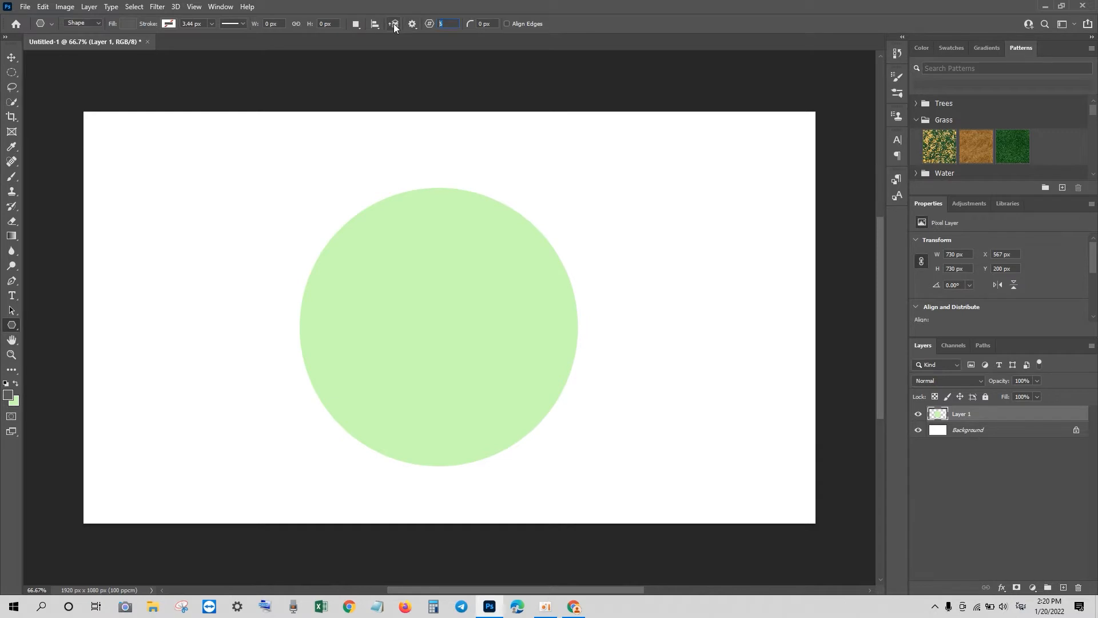
Step: Draw a 16-sided polygon about 459 px wide over the pale green circle and fill it with bright green
{"action": "type", "text": "12"}
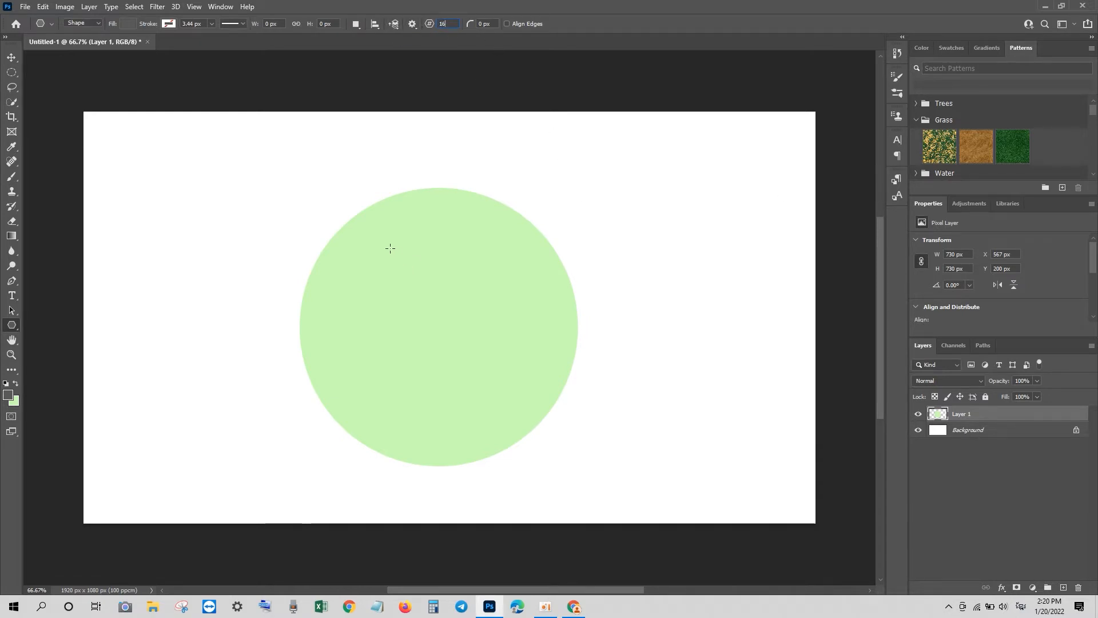
{"action": "left_click_drag", "start_coordinate": [373, 235], "coordinate": [550, 435]}
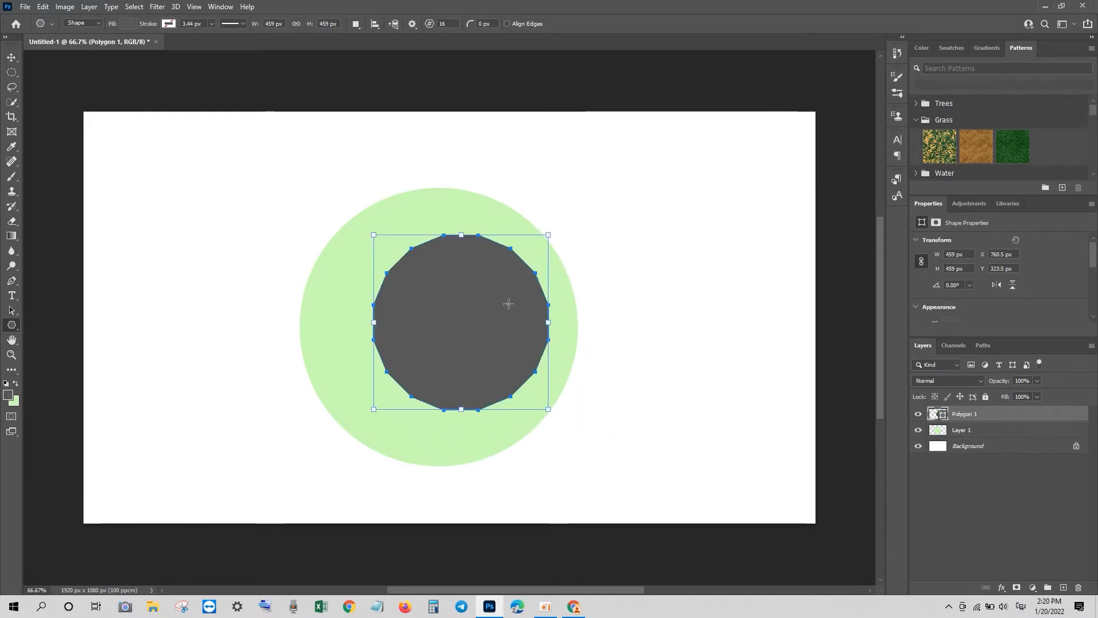
{"action": "double_click", "coordinate": [942, 414]}
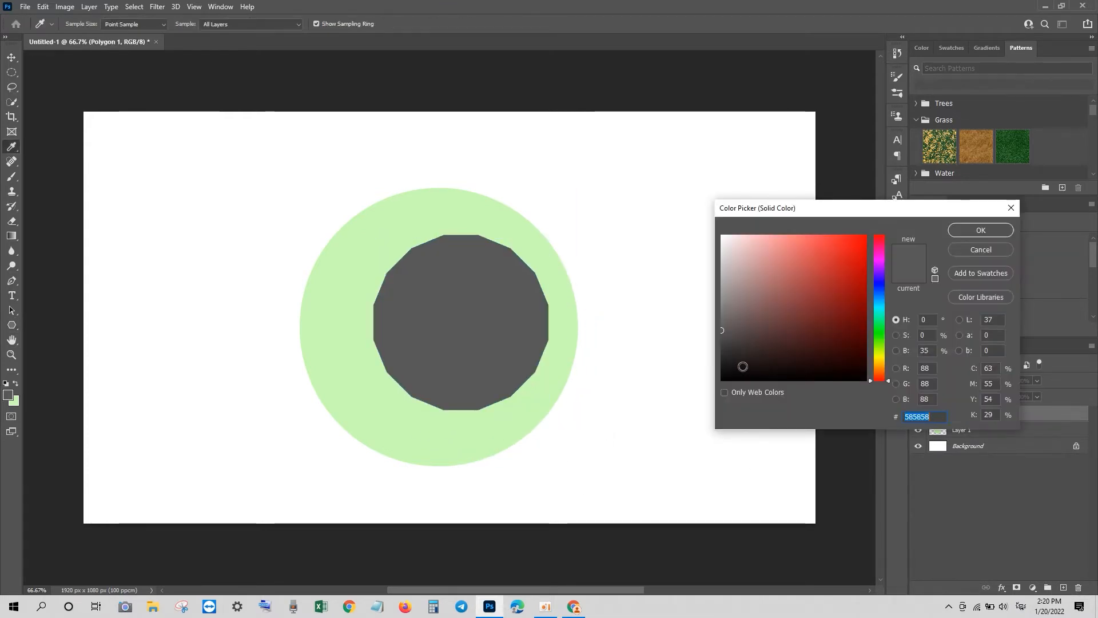
{"action": "left_click", "coordinate": [546, 256]}
{"action": "left_click_drag", "start_coordinate": [835, 236], "coordinate": [811, 238]}
{"action": "left_click", "coordinate": [969, 231]}
{"action": "key", "text": "v"}
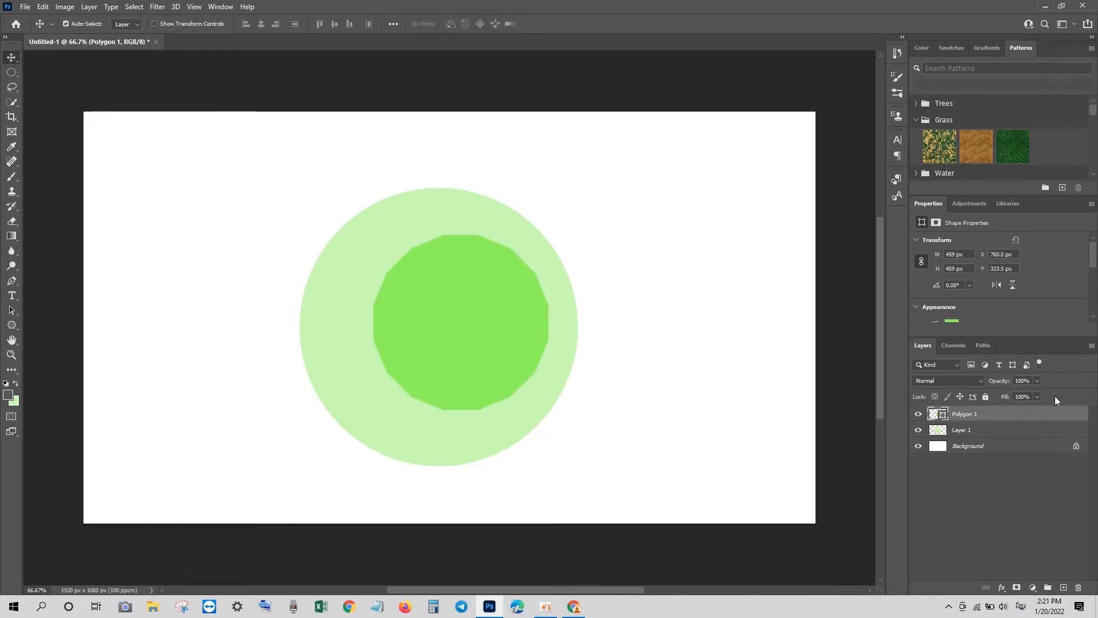
Step: Rasterize the polygon layer and centre the polygon on the pale green circle
{"action": "right_click", "coordinate": [964, 415]}
{"action": "left_click", "coordinate": [861, 271]}
{"action": "right_click", "coordinate": [951, 414]}
{"action": "left_click", "coordinate": [823, 312]}
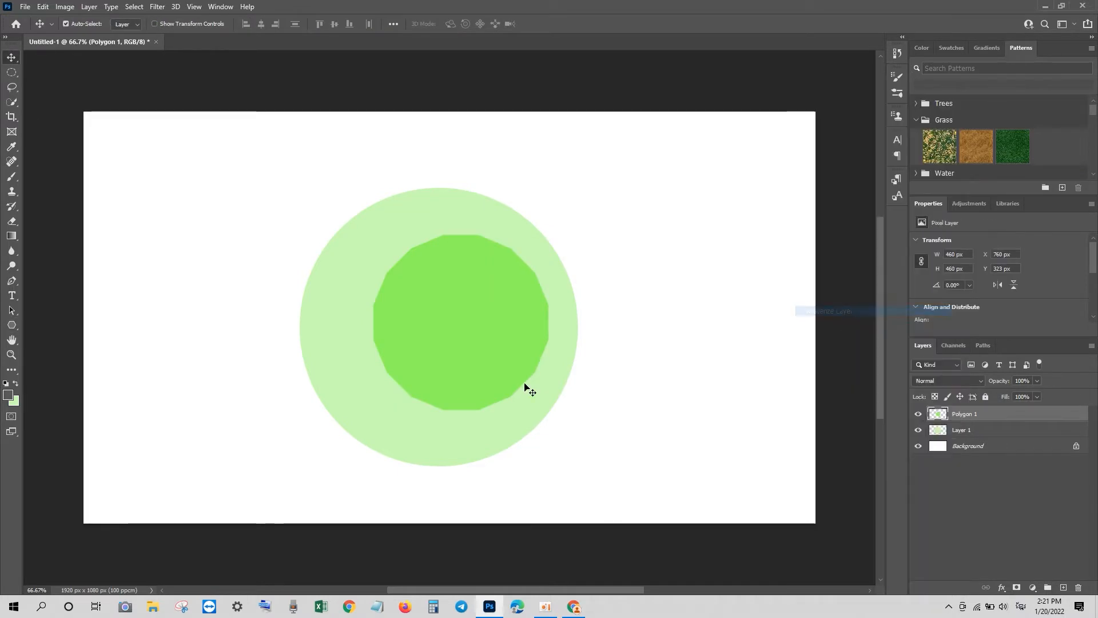
{"action": "left_click_drag", "start_coordinate": [481, 324], "coordinate": [427, 321]}
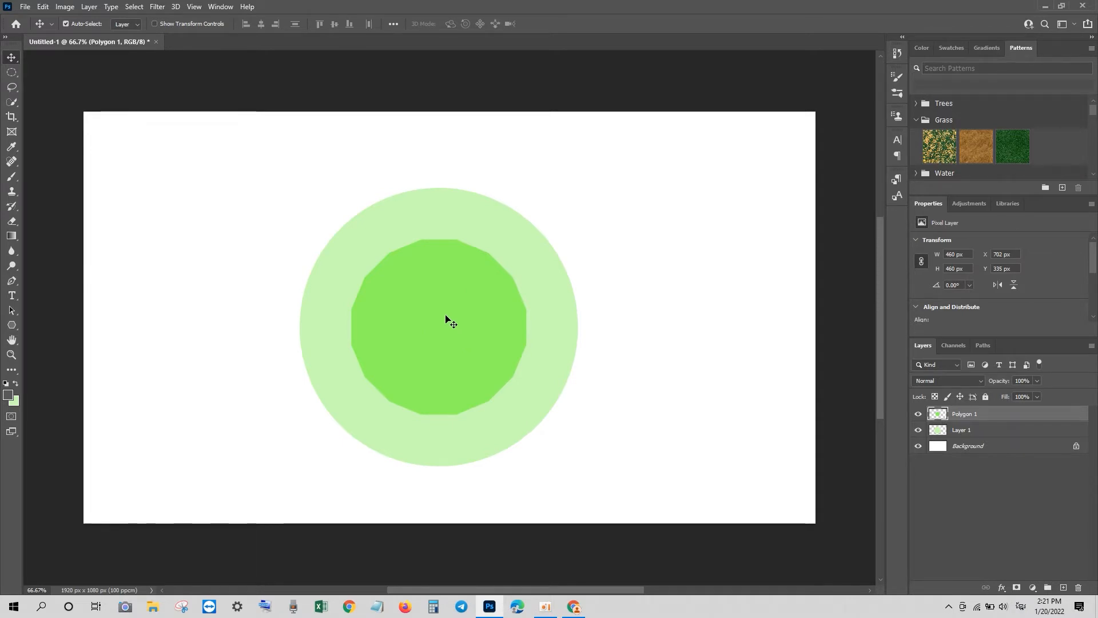
Step: Show the grid over the canvas
{"action": "key", "text": "ctrl+plus"}
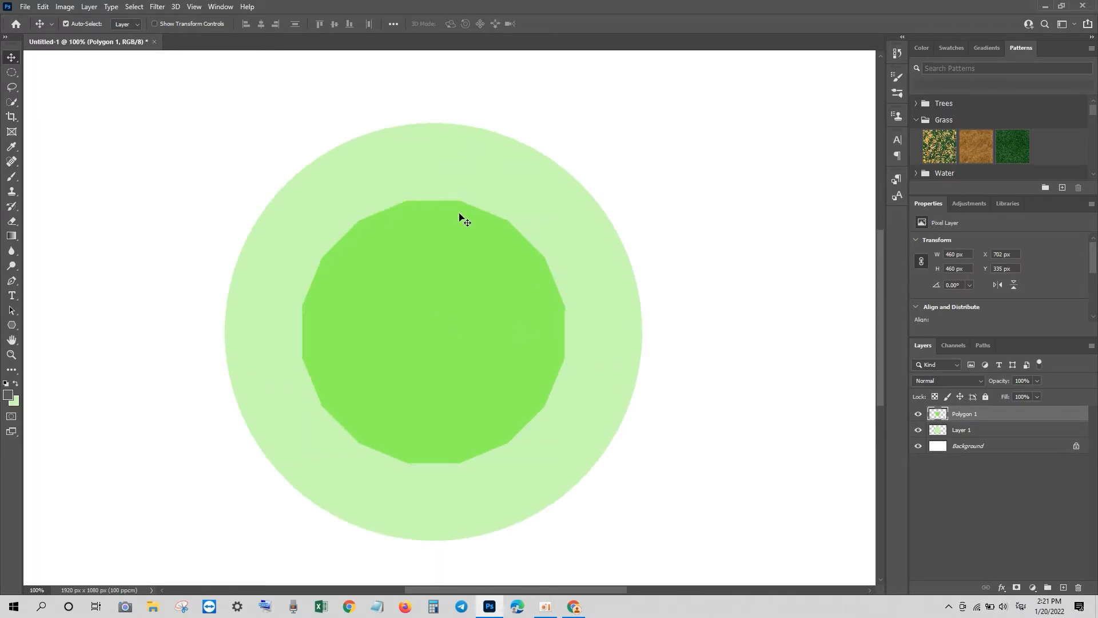
{"action": "left_click", "coordinate": [157, 7]}
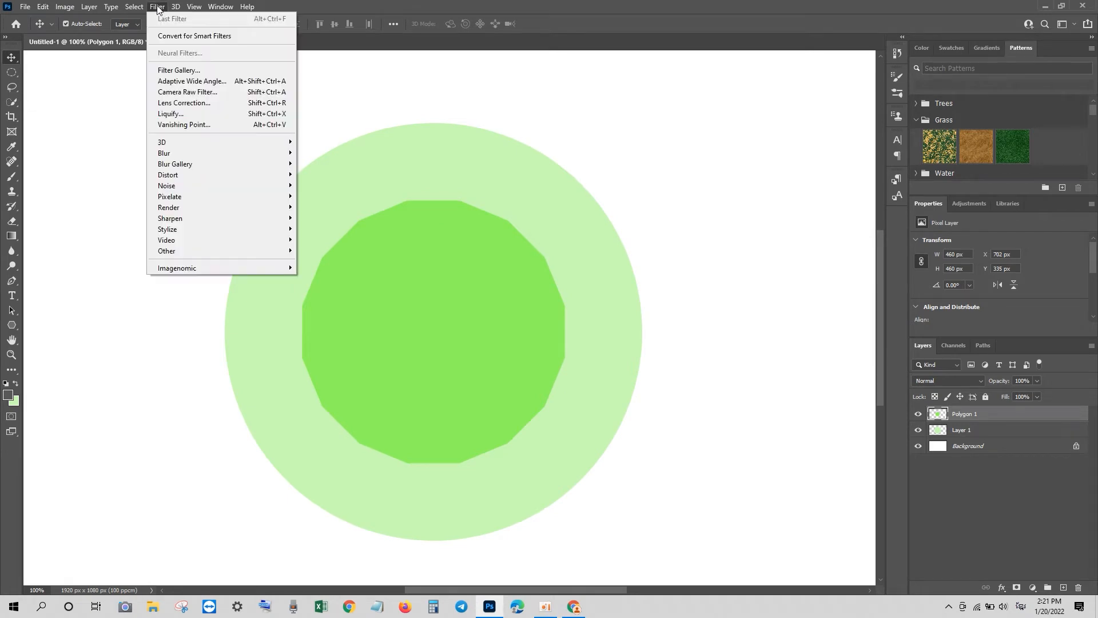
{"action": "mouse_move", "coordinate": [194, 7]}
{"action": "mouse_move", "coordinate": [241, 242]}
{"action": "left_click", "coordinate": [343, 277]}
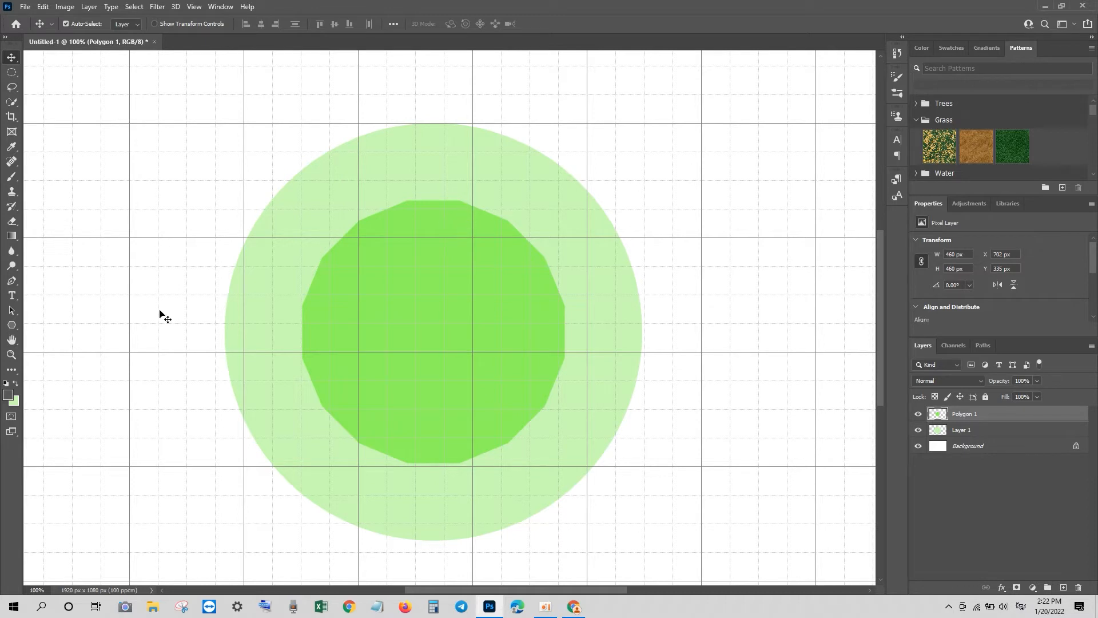
Step: Outline a curved petal with the Pen tool from the polygon's upper-right edges to the circle's rim, and turn it into a selection
{"action": "left_click", "coordinate": [11, 281]}
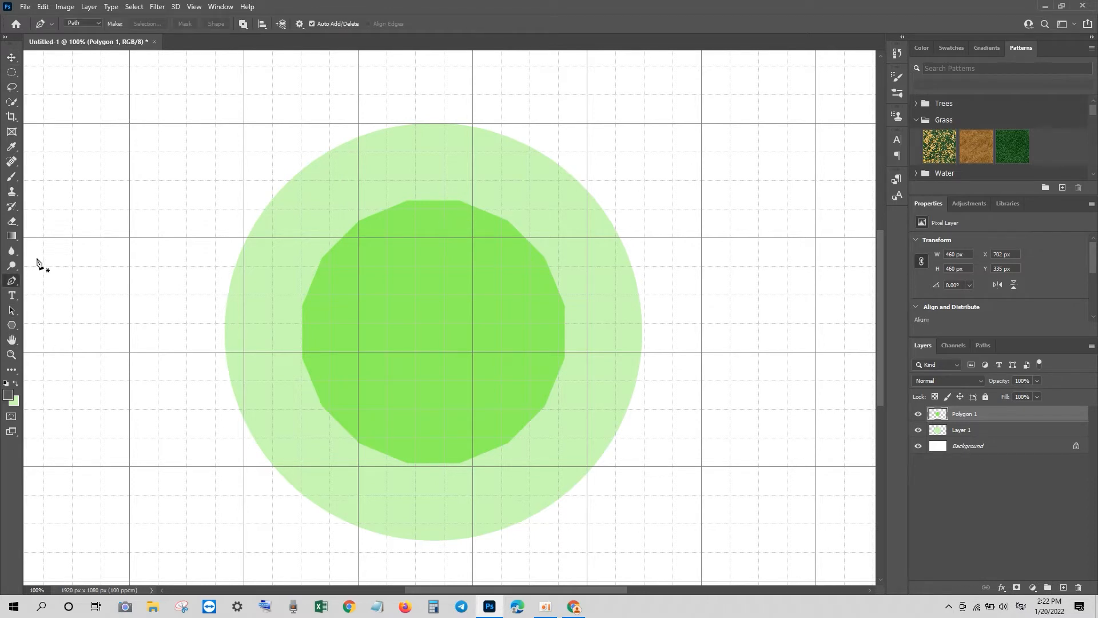
{"action": "left_click", "coordinate": [463, 201]}
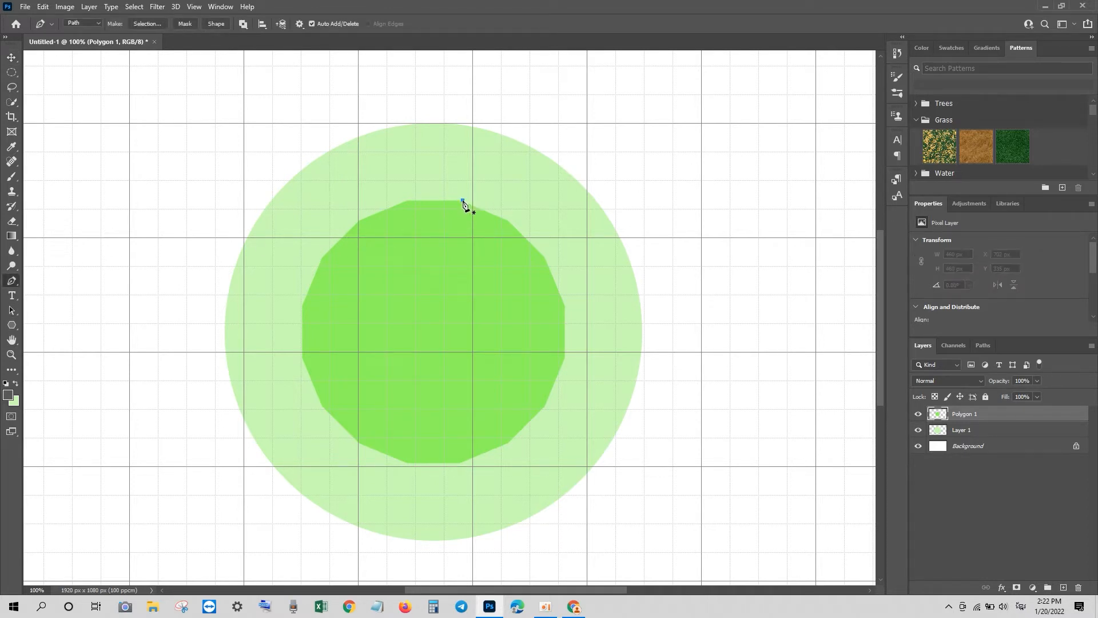
{"action": "left_click_drag", "start_coordinate": [558, 166], "coordinate": [616, 164]}
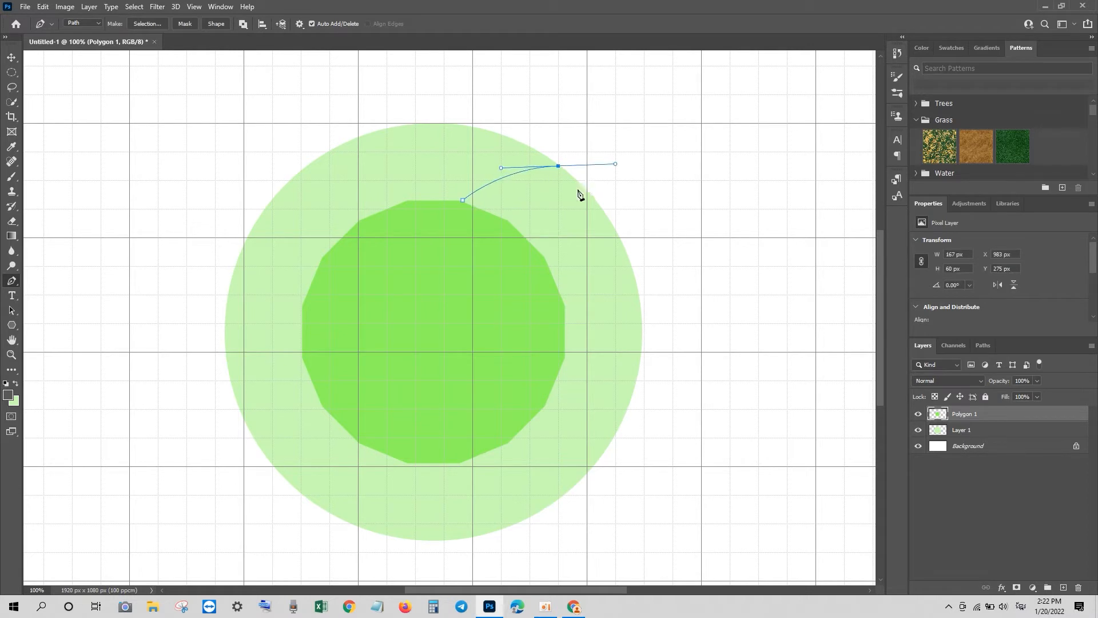
{"action": "left_click", "coordinate": [558, 167], "text": "alt"}
{"action": "left_click_drag", "start_coordinate": [542, 254], "coordinate": [521, 296]}
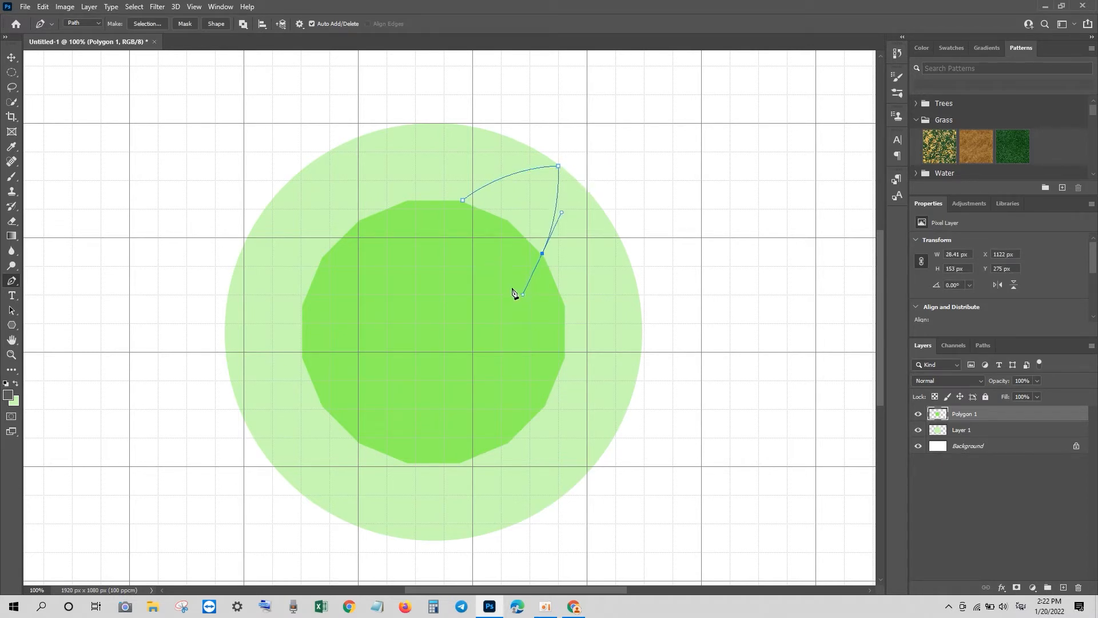
{"action": "left_click", "coordinate": [542, 253], "text": "alt"}
{"action": "left_click", "coordinate": [463, 200]}
{"action": "key", "text": "ctrl+Return"}
Step: Fill the petal selection with dark green on a new layer and deselect it
{"action": "left_click", "coordinate": [1063, 587]}
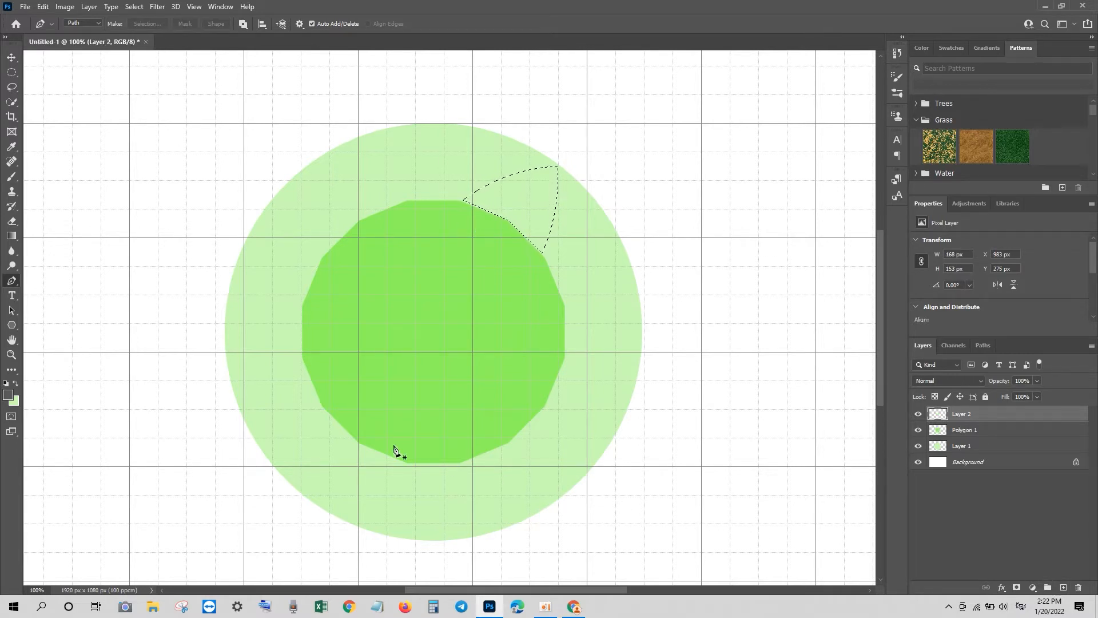
{"action": "left_click", "coordinate": [15, 402]}
{"action": "left_click", "coordinate": [862, 264]}
{"action": "key", "text": "Return"}
{"action": "key", "text": "p"}
{"action": "key", "text": "ctrl+BackSpace"}
{"action": "key", "text": "ctrl+d"}
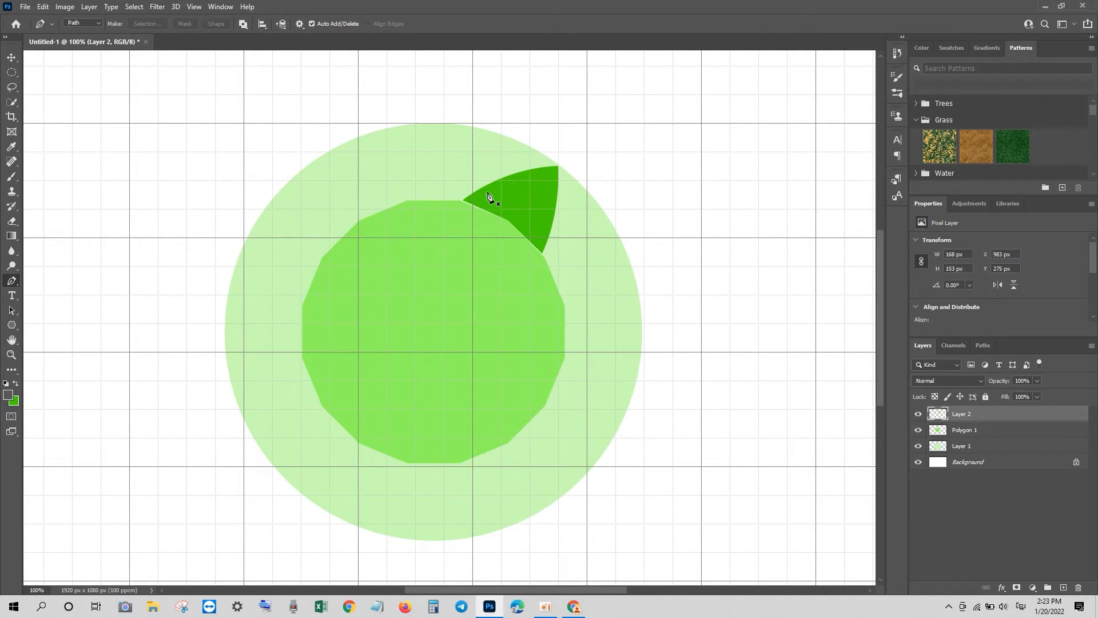
{"action": "left_click", "coordinate": [464, 201]}
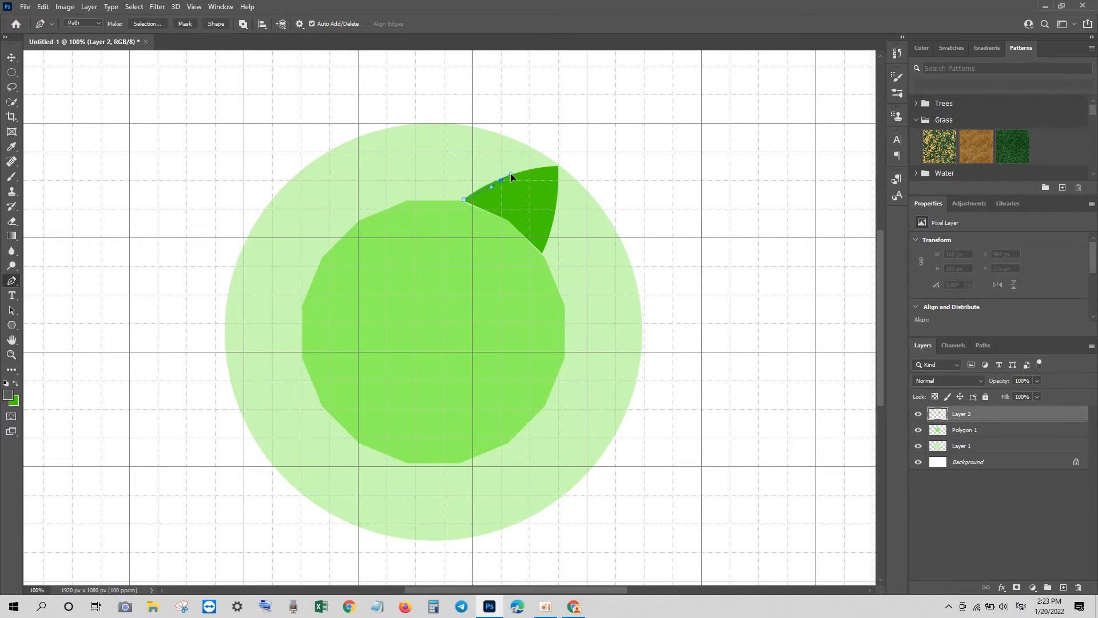
{"action": "left_click_drag", "start_coordinate": [515, 181], "coordinate": [515, 180]}
{"action": "key", "text": "Escape"}
{"action": "left_click", "coordinate": [508, 179]}
{"action": "left_click_drag", "start_coordinate": [507, 219], "coordinate": [505, 255]}
{"action": "left_click", "coordinate": [507, 176]}
{"action": "key", "text": "Escape"}
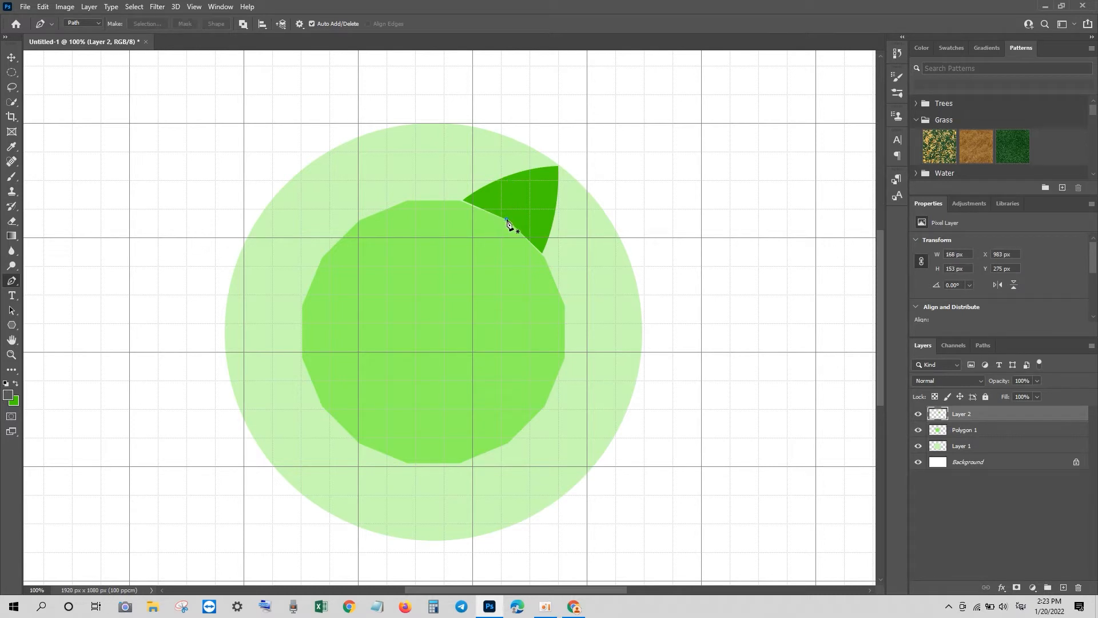
Step: Outline the petal's left corner with the Pen tool, using a curved inner edge, and turn the path into a selection
{"action": "left_click", "coordinate": [507, 219]}
{"action": "left_click", "coordinate": [501, 180]}
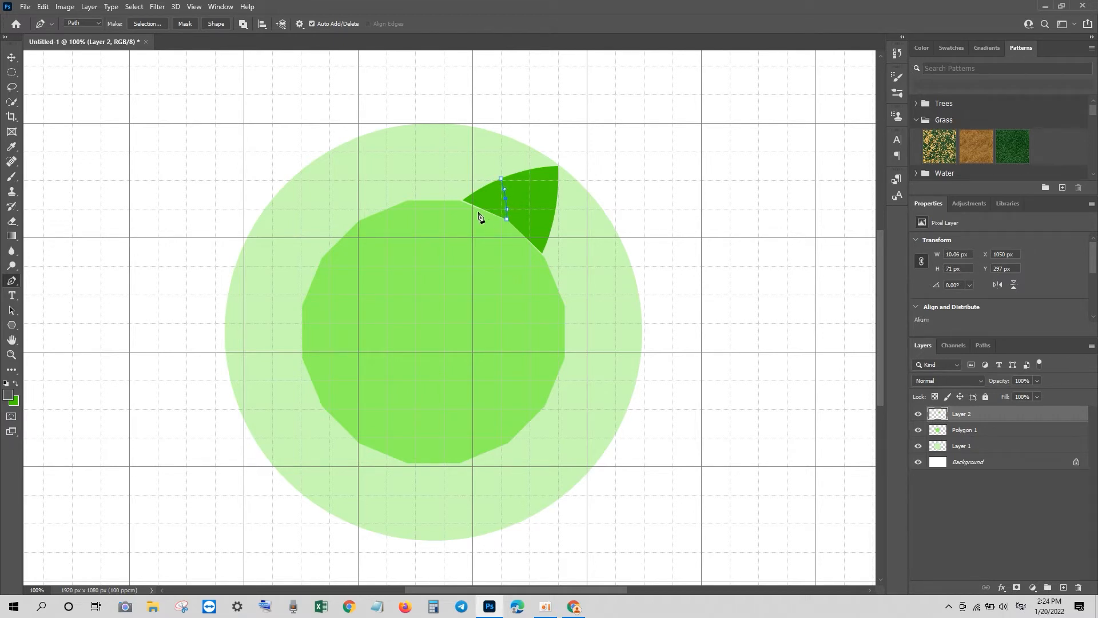
{"action": "left_click_drag", "start_coordinate": [464, 200], "coordinate": [459, 209]}
{"action": "left_click", "coordinate": [464, 201]}
{"action": "left_click", "coordinate": [502, 219]}
{"action": "key", "text": "ctrl+Return"}
Step: Fill the selected left corner of the petal with very pale green on a new layer
{"action": "left_click", "coordinate": [1063, 588]}
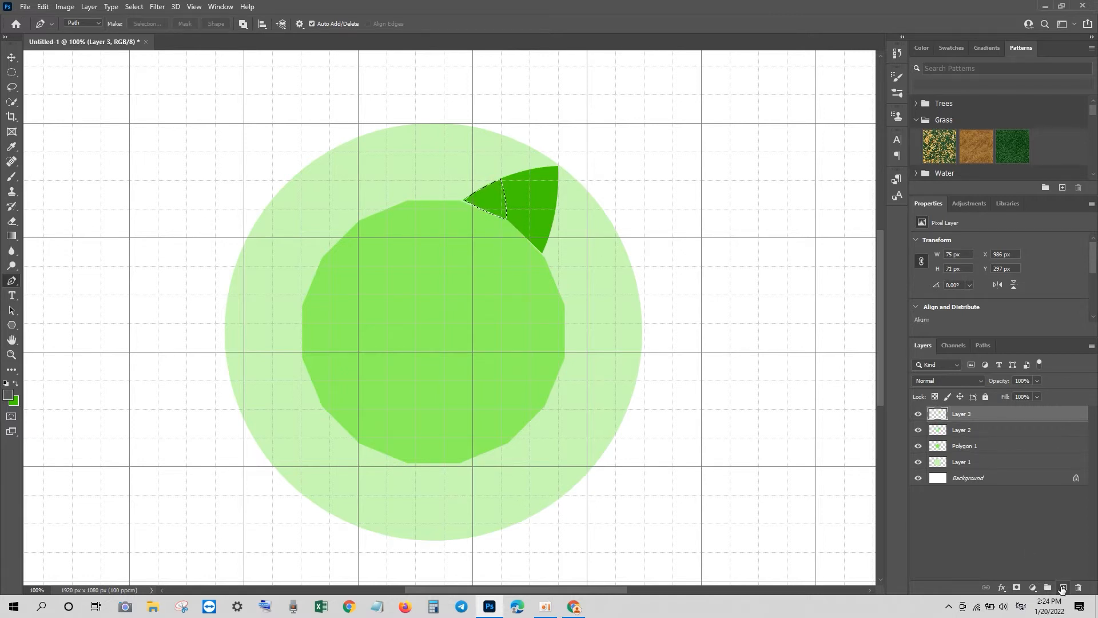
{"action": "left_click", "coordinate": [16, 402]}
{"action": "left_click", "coordinate": [757, 235]}
{"action": "left_click", "coordinate": [980, 228]}
{"action": "key", "text": "ctrl+BackSpace"}
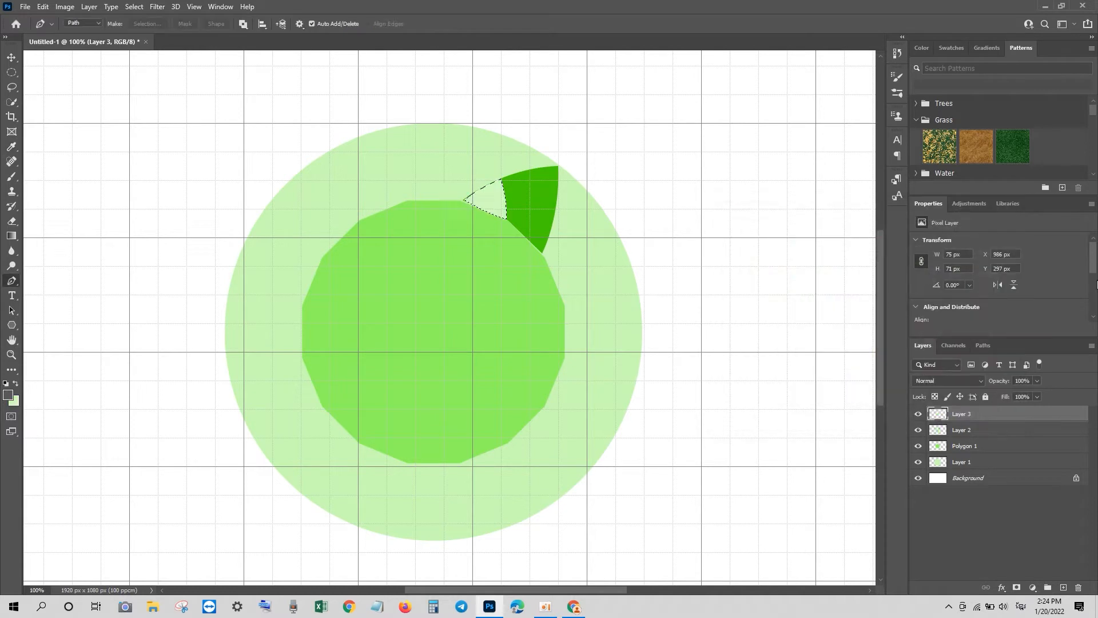
Step: Duplicate the pale corner patch, then rotate and fit the copy into the petal's lower corner
{"action": "key", "text": "v"}
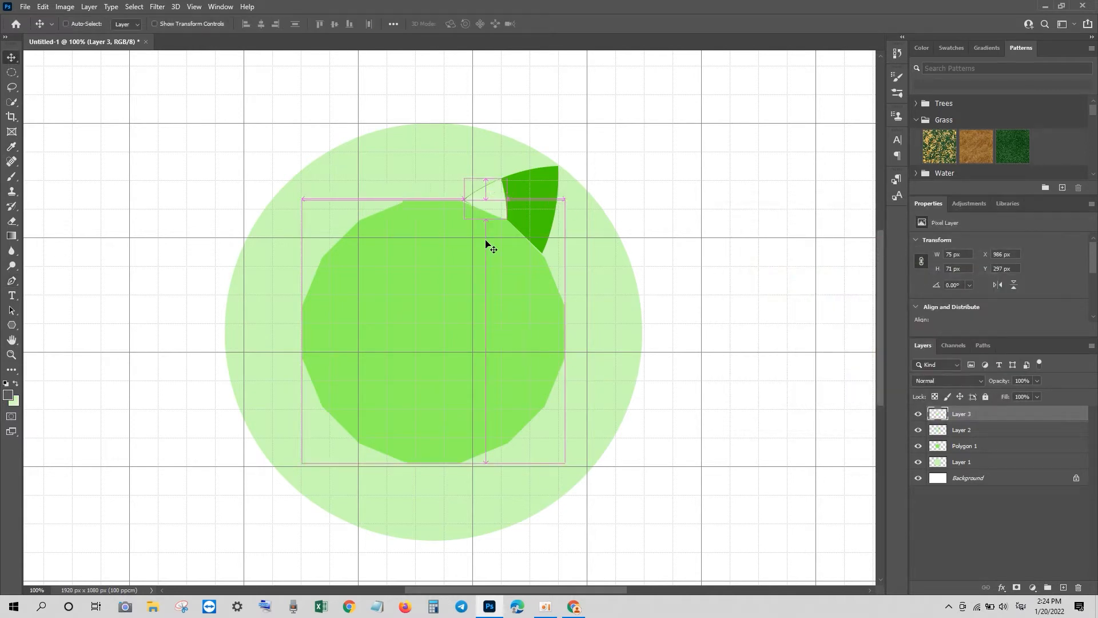
{"action": "key", "text": "ctrl+j"}
{"action": "key", "text": "ctrl+t"}
{"action": "left_click_drag", "start_coordinate": [493, 199], "coordinate": [530, 229]}
{"action": "left_click_drag", "start_coordinate": [556, 215], "coordinate": [559, 232]}
{"action": "left_click_drag", "start_coordinate": [537, 234], "coordinate": [560, 211]}
{"action": "key", "text": "Left"}
{"action": "key", "text": "Left"}
{"action": "key", "text": "Right"}
{"action": "key", "text": "Right"}
{"action": "key", "text": "Right"}
{"action": "key", "text": "Right"}
{"action": "key", "text": "Right"}
{"action": "key", "text": "Right"}
{"action": "key", "text": "Right"}
{"action": "key", "text": "Up"}
{"action": "key", "text": "Up"}
{"action": "key", "text": "Return"}
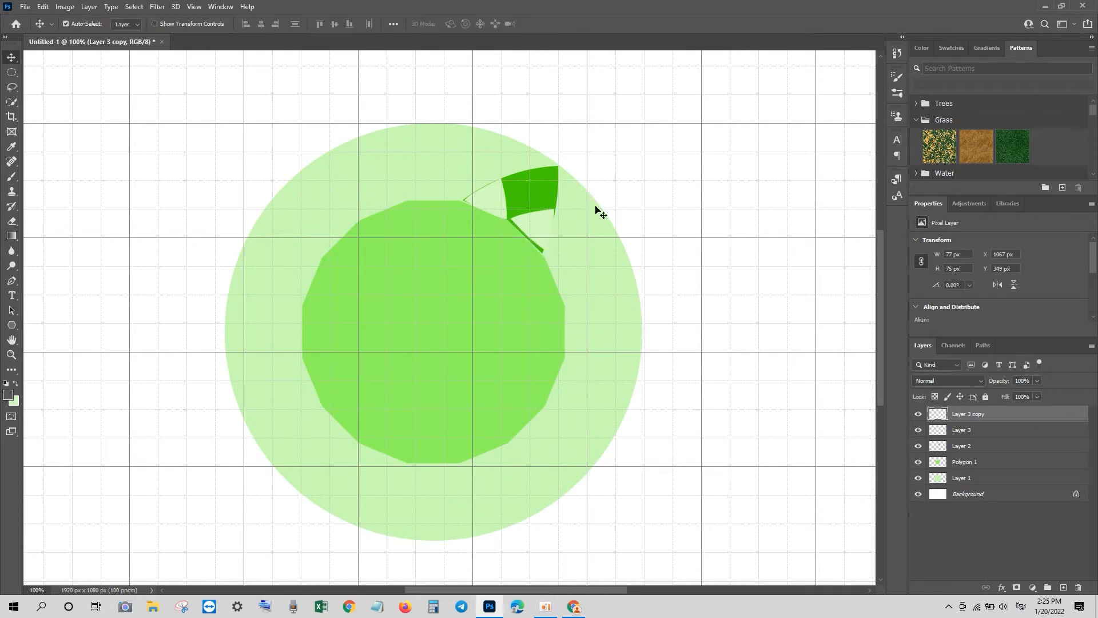
{"action": "key", "text": "ctrl+t"}
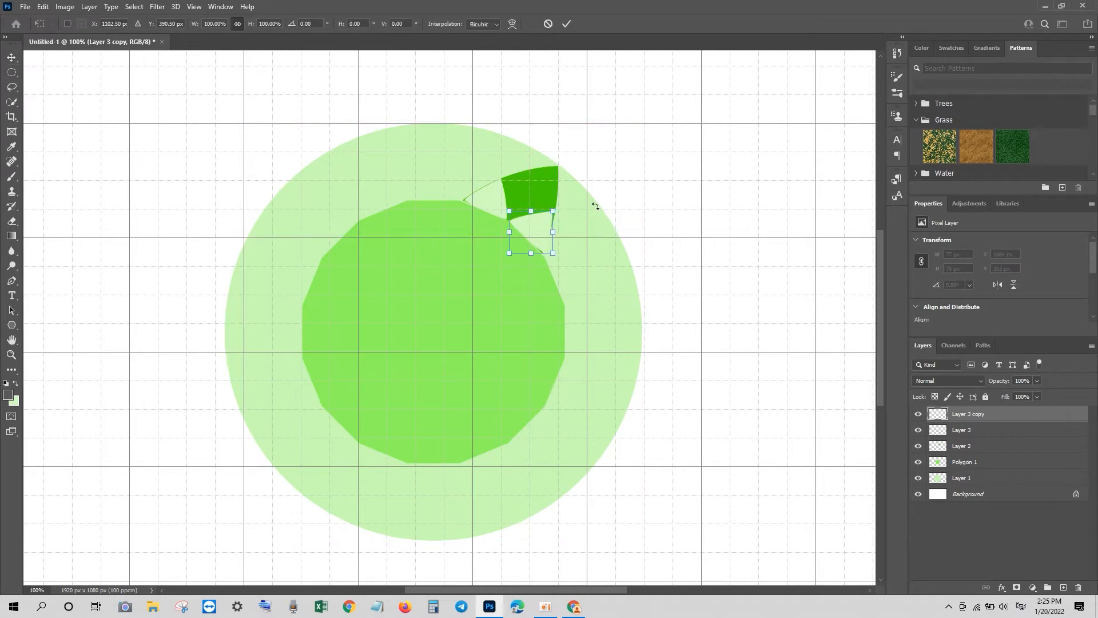
{"action": "key", "text": "Return"}
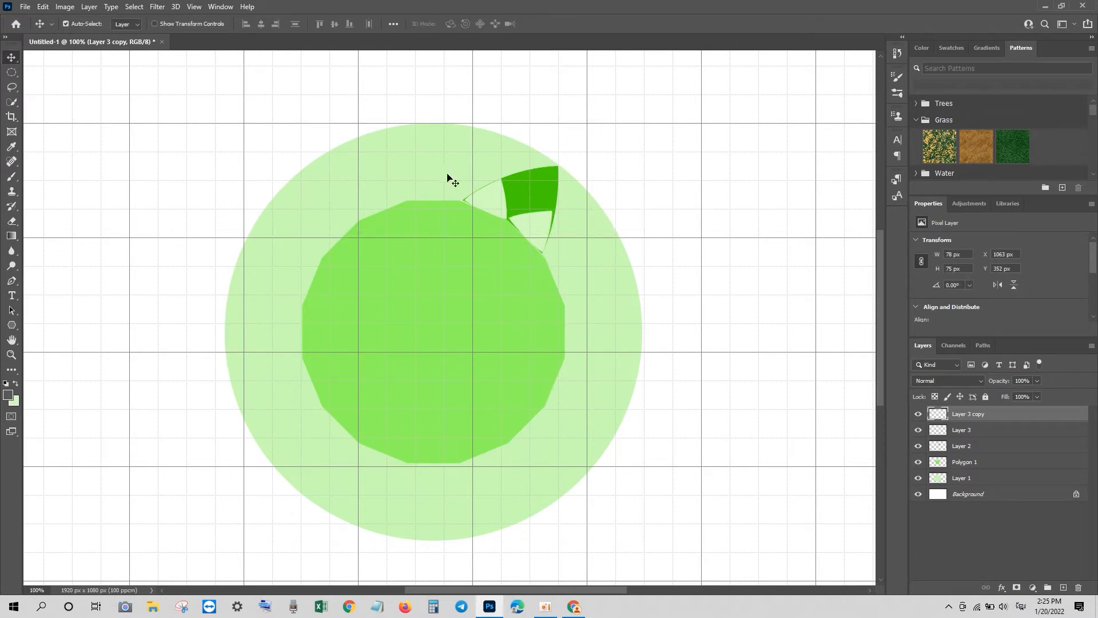
Step: Outline a thin angled highlight inside the petal's outer tip with the Pen tool and turn it into a selection
{"action": "key", "text": "p"}
{"action": "left_click", "coordinate": [522, 173]}
{"action": "left_click_drag", "start_coordinate": [558, 166], "coordinate": [554, 205]}
{"action": "left_click", "coordinate": [558, 166], "text": "alt"}
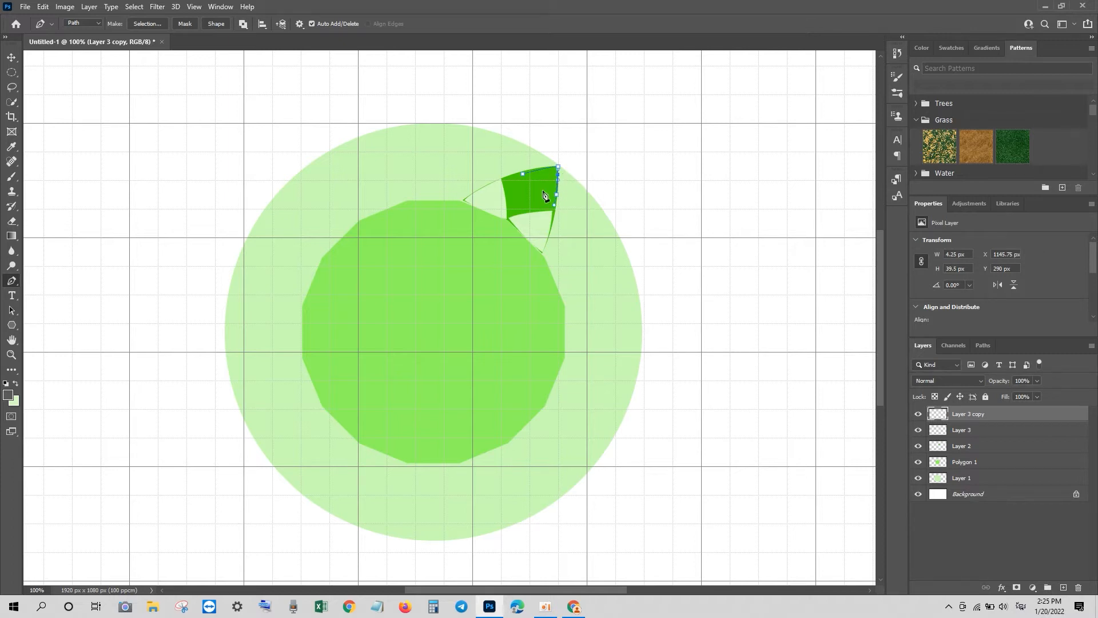
{"action": "key", "text": "Left"}
{"action": "key", "text": "Left"}
{"action": "key", "text": "Left"}
{"action": "key", "text": "Left"}
{"action": "key", "text": "Left"}
{"action": "key", "text": "Left"}
{"action": "key", "text": "Left"}
{"action": "key", "text": "Left"}
{"action": "key", "text": "Left"}
{"action": "key", "text": "ctrl+plus"}
{"action": "scroll", "coordinate": [543, 196], "scroll_direction": "up", "scroll_amount": 3}
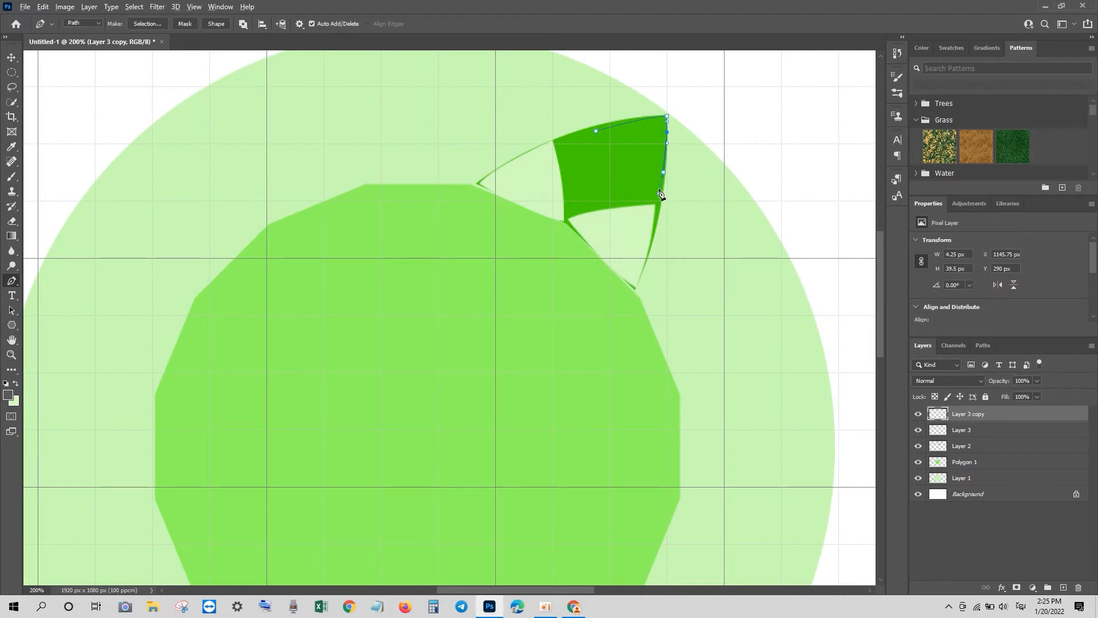
{"action": "key", "text": "ctrl+z"}
{"action": "key", "text": "ctrl+z"}
{"action": "key", "text": "ctrl+z"}
{"action": "left_click_drag", "start_coordinate": [665, 180], "coordinate": [660, 189]}
{"action": "key", "text": "ctrl+Return"}
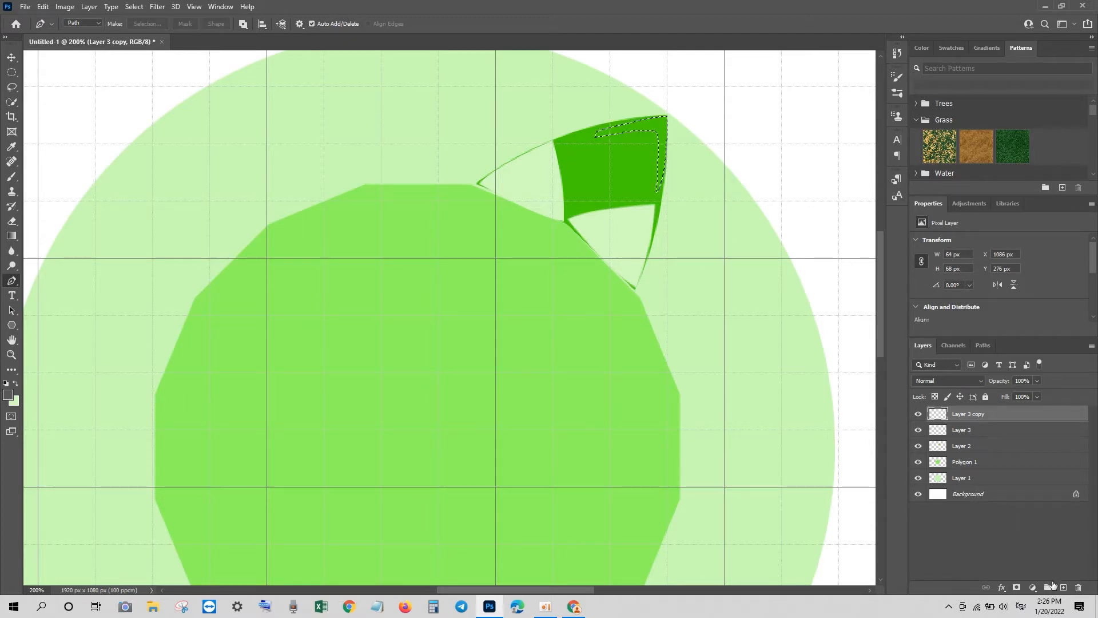
Step: Fill the tip highlight selection with near-white green on a new layer and deselect it
{"action": "left_click", "coordinate": [1063, 587]}
{"action": "left_click", "coordinate": [15, 402]}
{"action": "left_click", "coordinate": [737, 239]}
{"action": "left_click", "coordinate": [981, 230]}
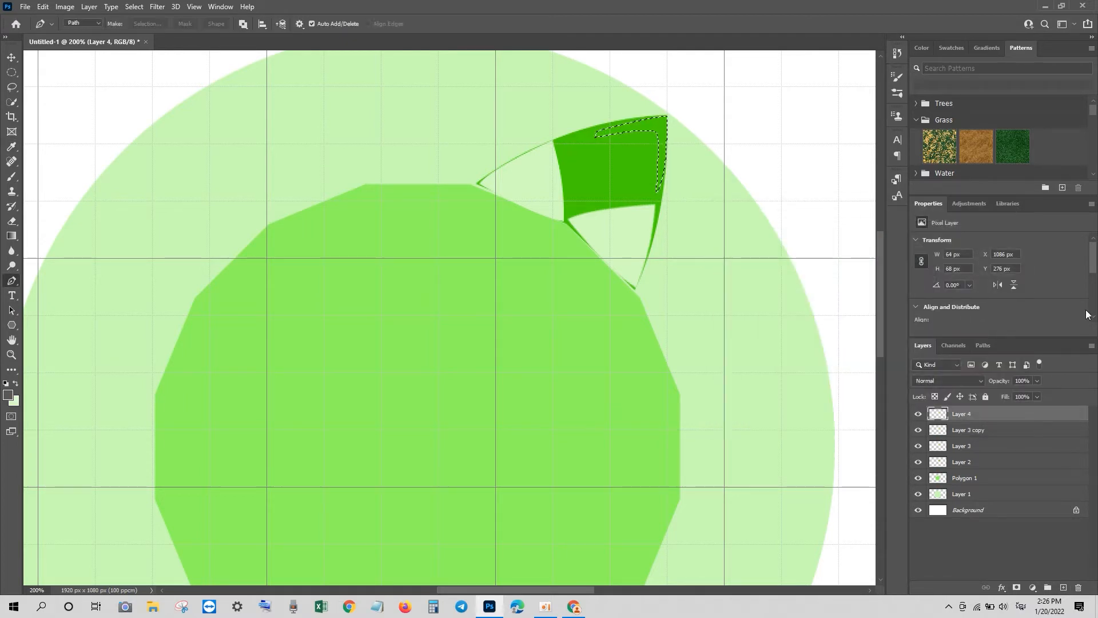
{"action": "key", "text": "ctrl+BackSpace"}
{"action": "key", "text": "ctrl+d"}
{"action": "mouse_move", "coordinate": [1005, 383]}
{"action": "left_mouse_down"}
{"action": "mouse_move", "coordinate": [984, 383]}
{"action": "mouse_move", "coordinate": [1021, 380]}
{"action": "left_mouse_up"}
{"action": "key", "text": "v"}
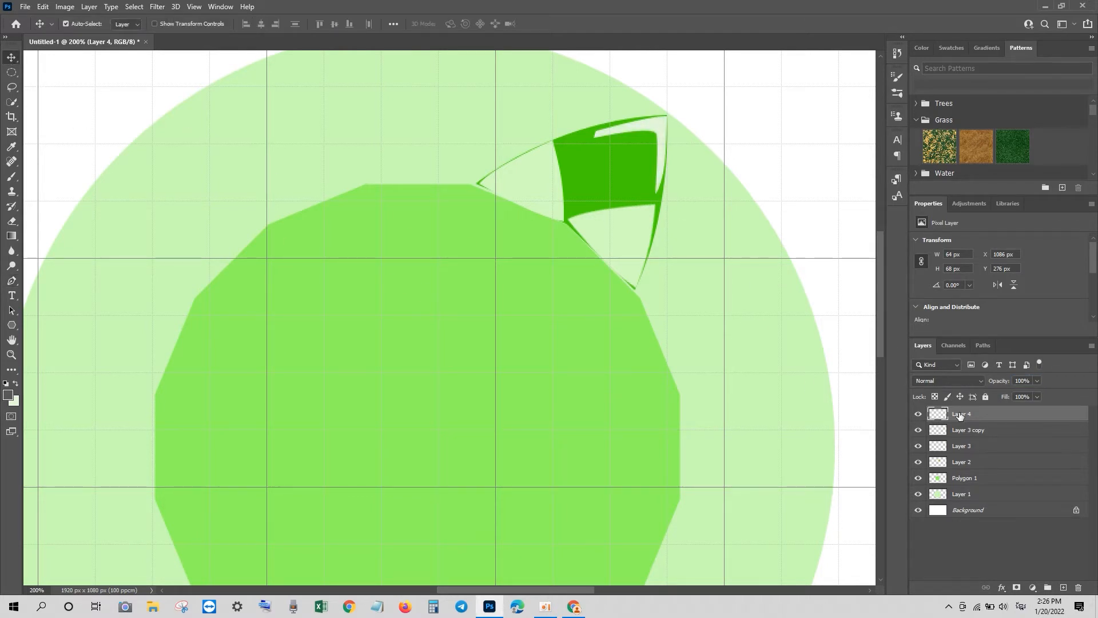
Step: Merge the highlight and both pale corner layers down into the dark green petal layer, Layer 2
{"action": "right_click", "coordinate": [960, 416]}
{"action": "left_click", "coordinate": [841, 446]}
{"action": "right_click", "coordinate": [958, 415]}
{"action": "left_click", "coordinate": [841, 447]}
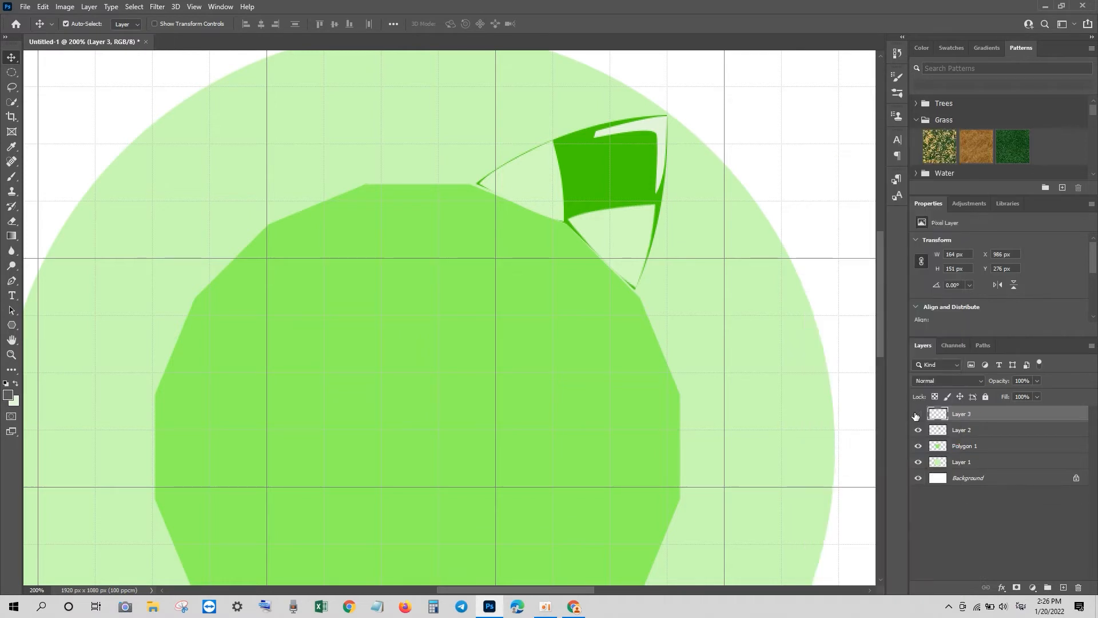
{"action": "right_click", "coordinate": [959, 416]}
{"action": "left_click", "coordinate": [840, 447]}
Step: Duplicate the petal, flip the copy vertically, and rotate and fit it against the polygon's lower-left edges
{"action": "key", "text": "ctrl+minus"}
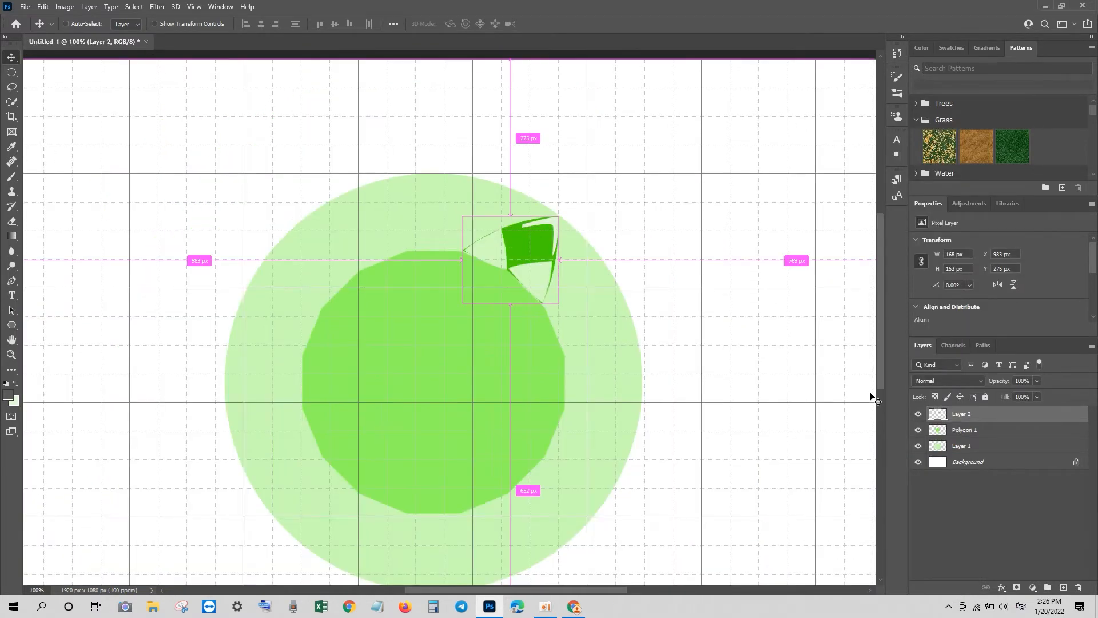
{"action": "key", "text": "ctrl+j"}
{"action": "key", "text": "ctrl+t"}
{"action": "scroll", "coordinate": [553, 274], "scroll_direction": "down", "scroll_amount": 3}
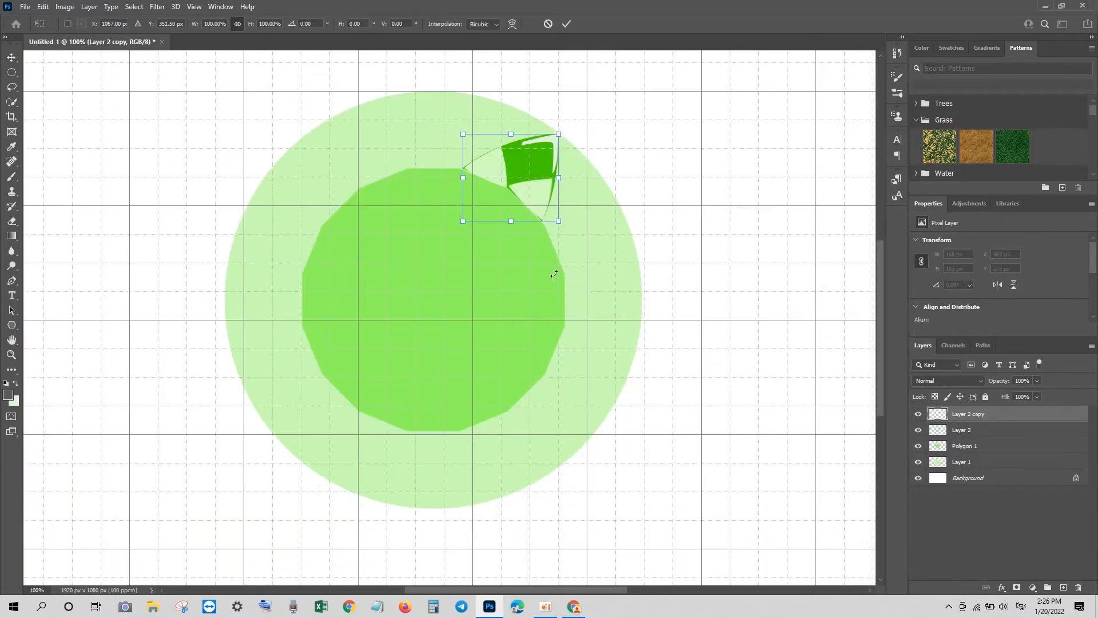
{"action": "right_click", "coordinate": [528, 180]}
{"action": "left_click", "coordinate": [558, 388]}
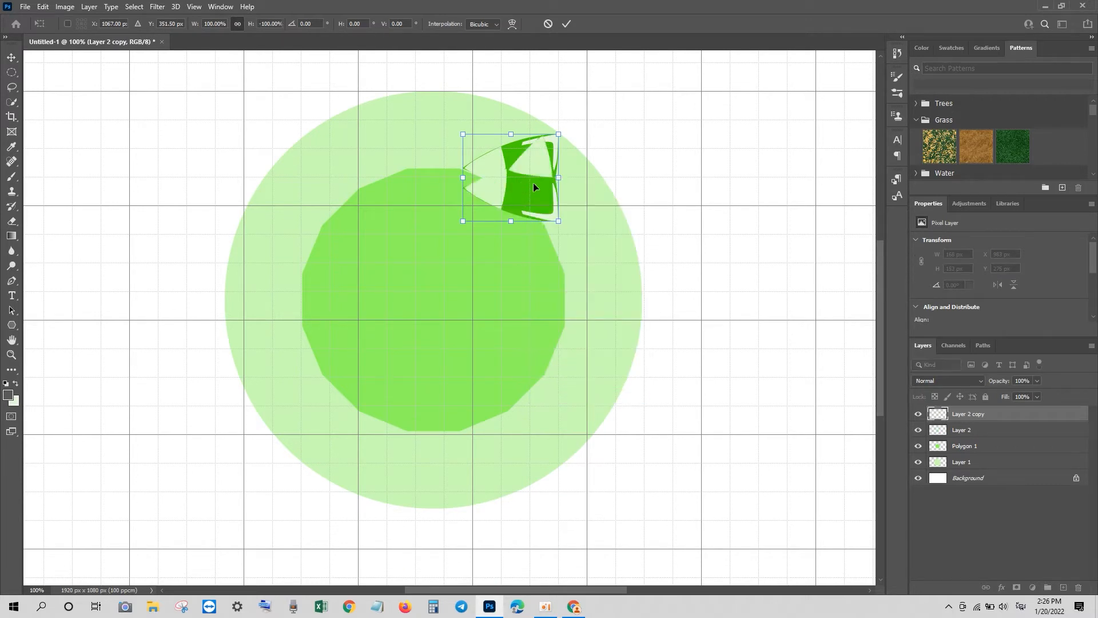
{"action": "left_click_drag", "start_coordinate": [534, 190], "coordinate": [373, 388]}
{"action": "left_click_drag", "start_coordinate": [413, 360], "coordinate": [382, 455]}
{"action": "left_click_drag", "start_coordinate": [333, 403], "coordinate": [296, 410]}
{"action": "left_click_drag", "start_coordinate": [369, 400], "coordinate": [403, 384]}
{"action": "left_click_drag", "start_coordinate": [308, 417], "coordinate": [346, 449]}
{"action": "left_click_drag", "start_coordinate": [417, 420], "coordinate": [420, 398]}
{"action": "mouse_move", "coordinate": [381, 440]}
{"action": "left_mouse_down"}
{"action": "mouse_move", "coordinate": [425, 434]}
{"action": "mouse_move", "coordinate": [375, 434]}
{"action": "left_mouse_up"}
{"action": "key", "text": "Return"}
Step: Duplicate the lower-left petal, then rotate and fit the copy against the polygon's lower-right edges
{"action": "key", "text": "ctrl+j"}
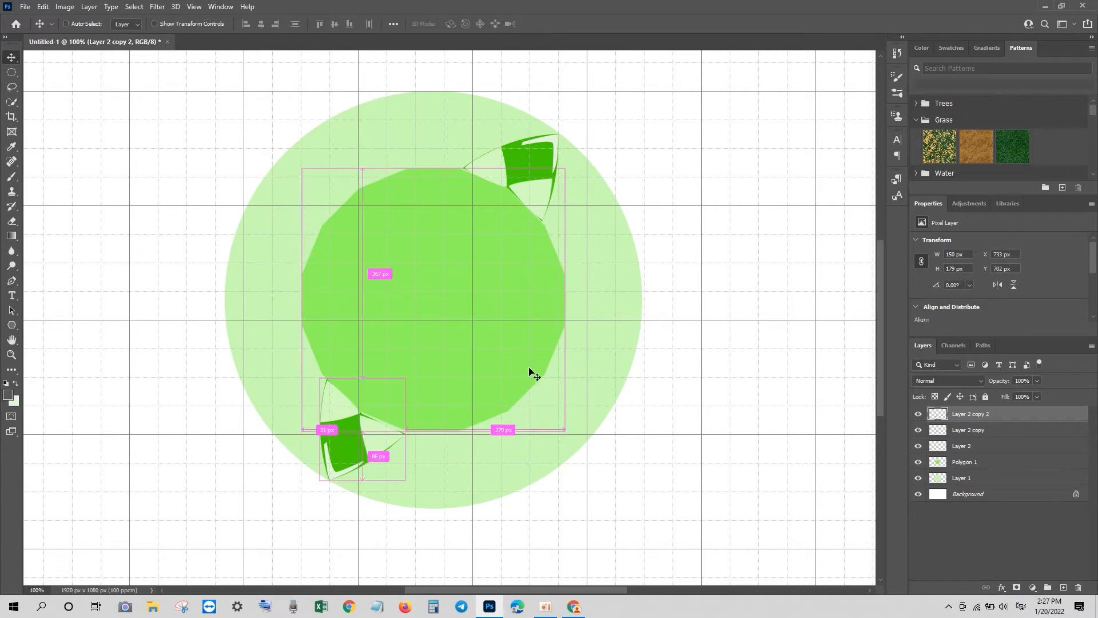
{"action": "key", "text": "ctrl+t"}
{"action": "left_click_drag", "start_coordinate": [383, 448], "coordinate": [557, 344]}
{"action": "left_click_drag", "start_coordinate": [556, 402], "coordinate": [572, 372]}
{"action": "left_click_drag", "start_coordinate": [615, 350], "coordinate": [568, 375]}
{"action": "key", "text": "ctrl+z"}
{"action": "key", "text": "ctrl+z"}
{"action": "left_click_drag", "start_coordinate": [715, 391], "coordinate": [699, 385]}
{"action": "left_click_drag", "start_coordinate": [584, 400], "coordinate": [587, 399]}
{"action": "key", "text": "Down"}
{"action": "key", "text": "Down"}
{"action": "key", "text": "Down"}
{"action": "key", "text": "Down"}
{"action": "key", "text": "Left"}
{"action": "key", "text": "Left"}
{"action": "key", "text": "Left"}
{"action": "key", "text": "Left"}
{"action": "key", "text": "Return"}
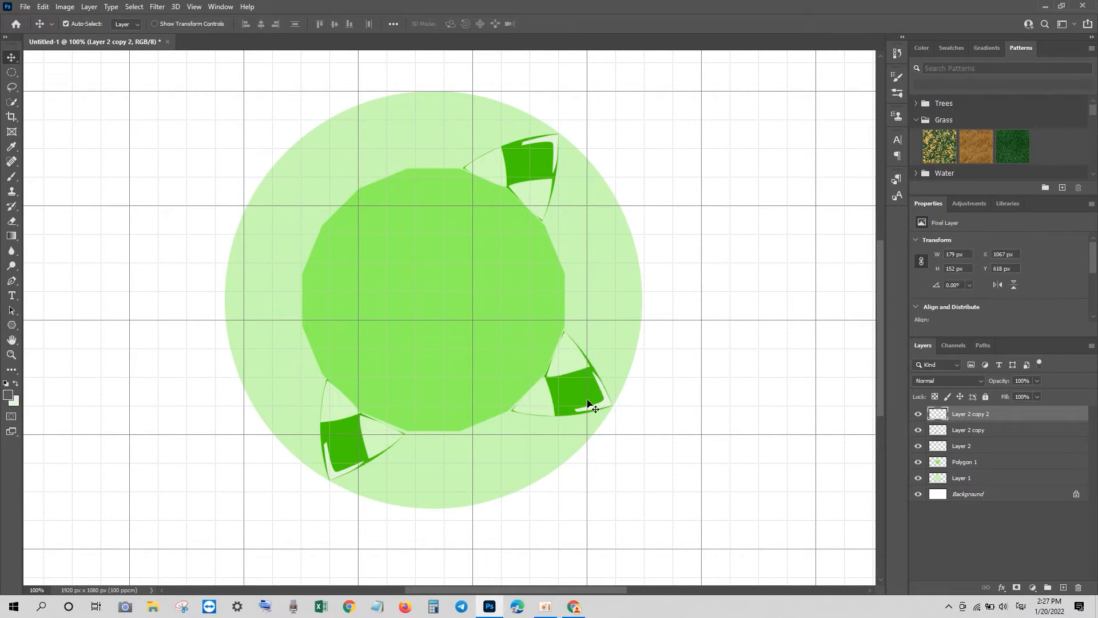
Step: Duplicate the lower-right petal, flip the copy vertically, and rotate and fit it against the polygon's upper-left edges
{"action": "key", "text": "ctrl+j"}
{"action": "key", "text": "ctrl+t"}
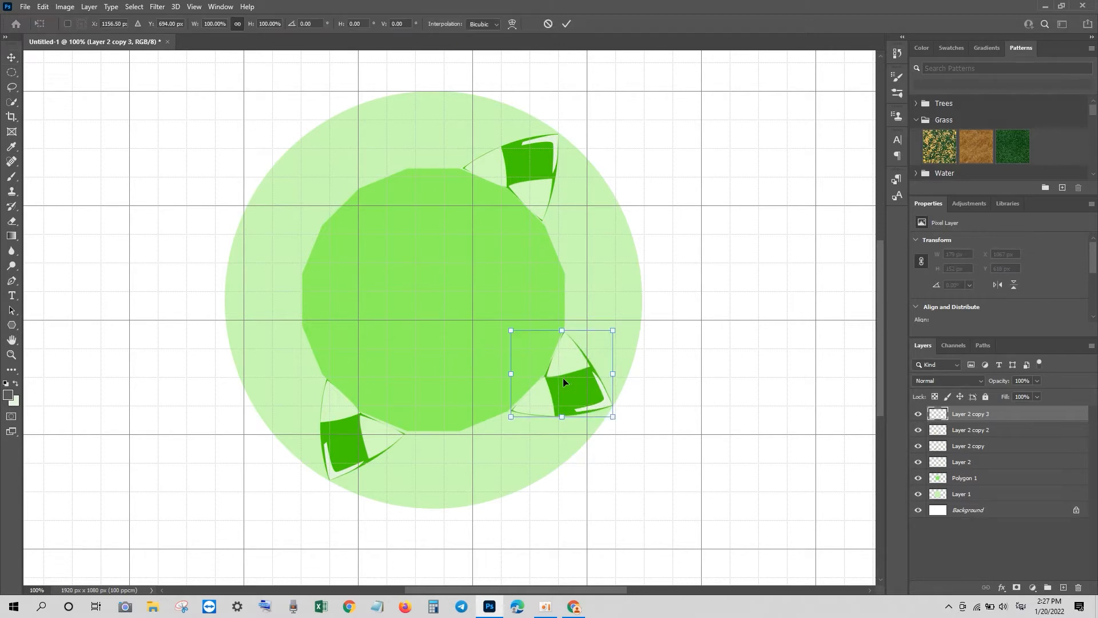
{"action": "left_click_drag", "start_coordinate": [563, 379], "coordinate": [256, 218]}
{"action": "right_click", "coordinate": [256, 219]}
{"action": "left_click", "coordinate": [312, 430]}
{"action": "left_click_drag", "start_coordinate": [337, 243], "coordinate": [336, 196]}
{"action": "left_click_drag", "start_coordinate": [361, 159], "coordinate": [370, 172]}
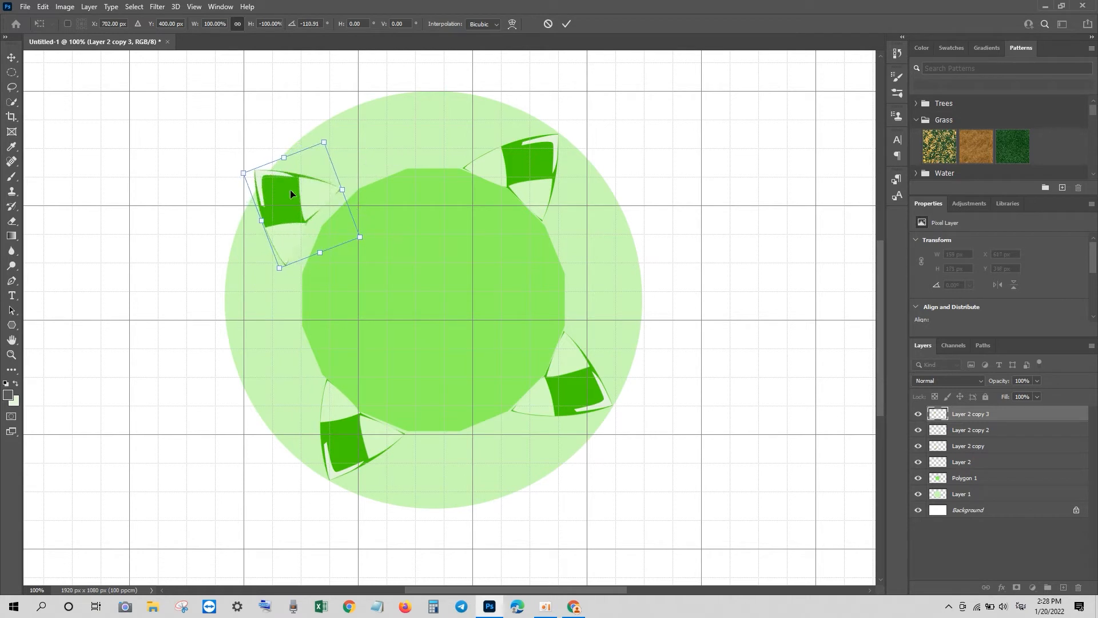
{"action": "left_click_drag", "start_coordinate": [292, 191], "coordinate": [303, 195]}
{"action": "left_click_drag", "start_coordinate": [344, 159], "coordinate": [349, 145]}
{"action": "left_click_drag", "start_coordinate": [314, 182], "coordinate": [320, 190]}
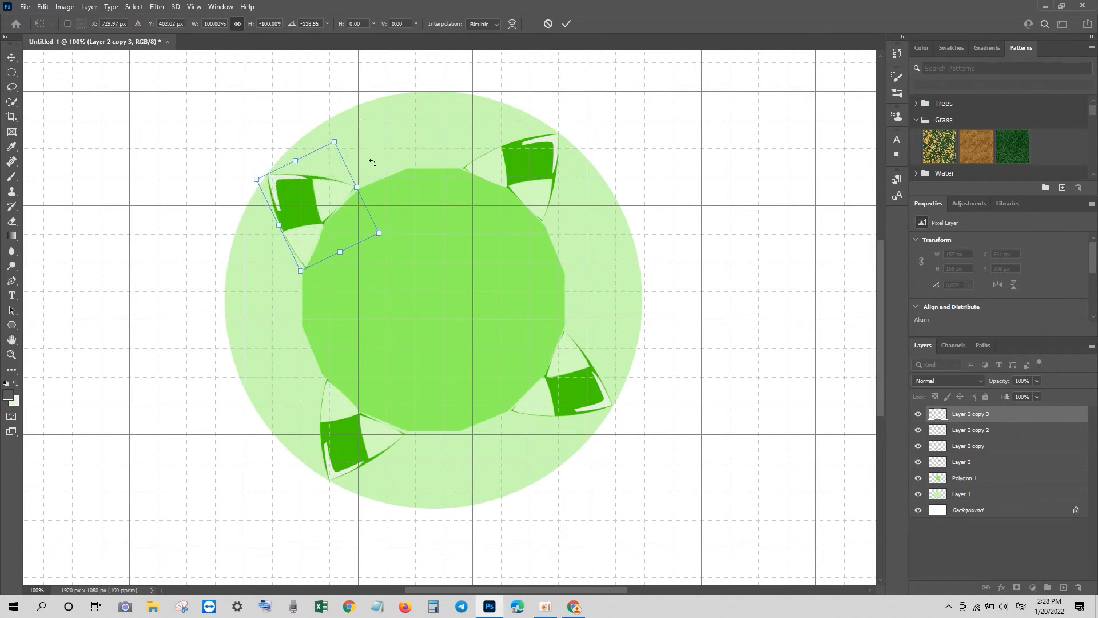
{"action": "key", "text": "Return"}
{"action": "key", "text": "Left"}
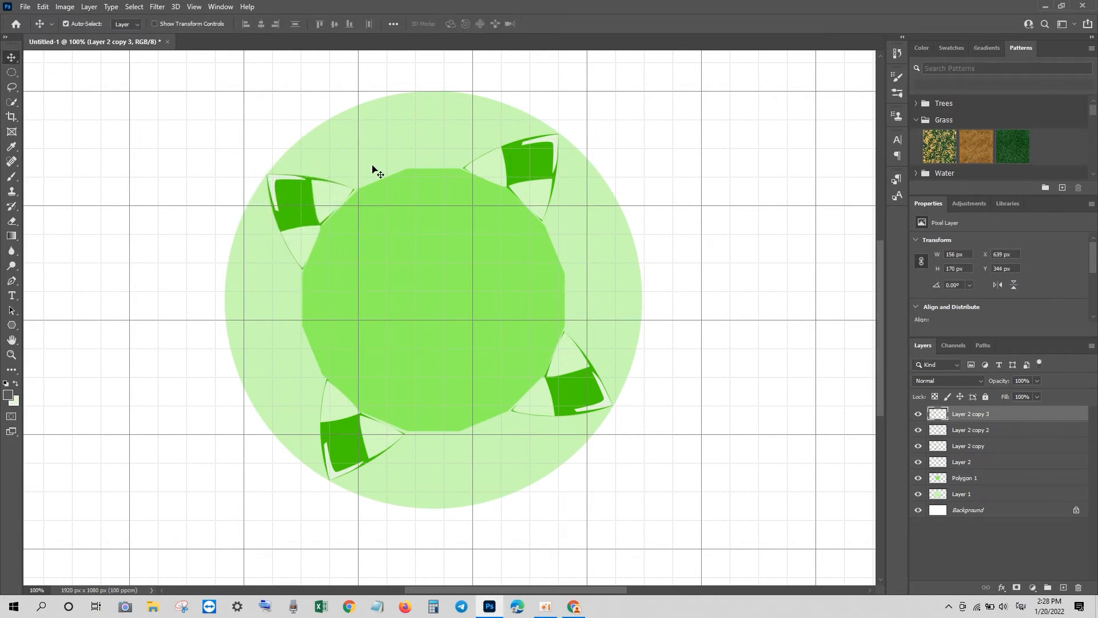
Step: Merge the three petal copies down into Layer 2 so that all four petals share one layer
{"action": "right_click", "coordinate": [953, 413]}
{"action": "left_click", "coordinate": [850, 449]}
{"action": "right_click", "coordinate": [950, 414]}
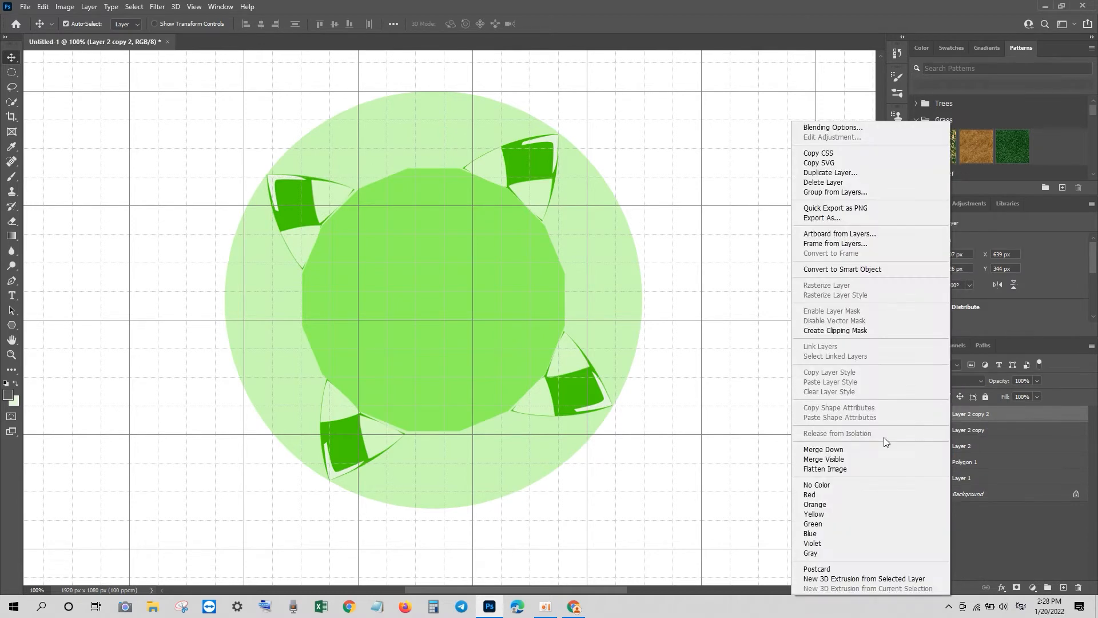
{"action": "left_click", "coordinate": [852, 450]}
{"action": "right_click", "coordinate": [958, 414]}
{"action": "left_click", "coordinate": [852, 449]}
Step: Duplicate the four-petal layer, rotate the copy about 47°, and fit its petals into the gaps around the polygon
{"action": "key", "text": "ctrl+j"}
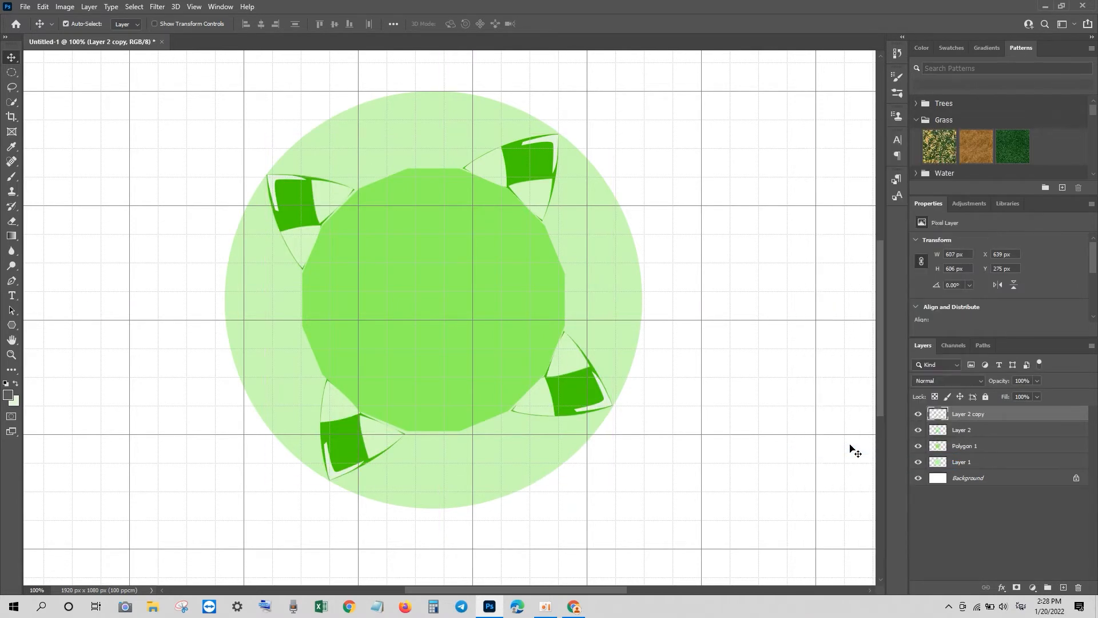
{"action": "key", "text": "ctrl+t"}
{"action": "left_click_drag", "start_coordinate": [710, 144], "coordinate": [621, 300]}
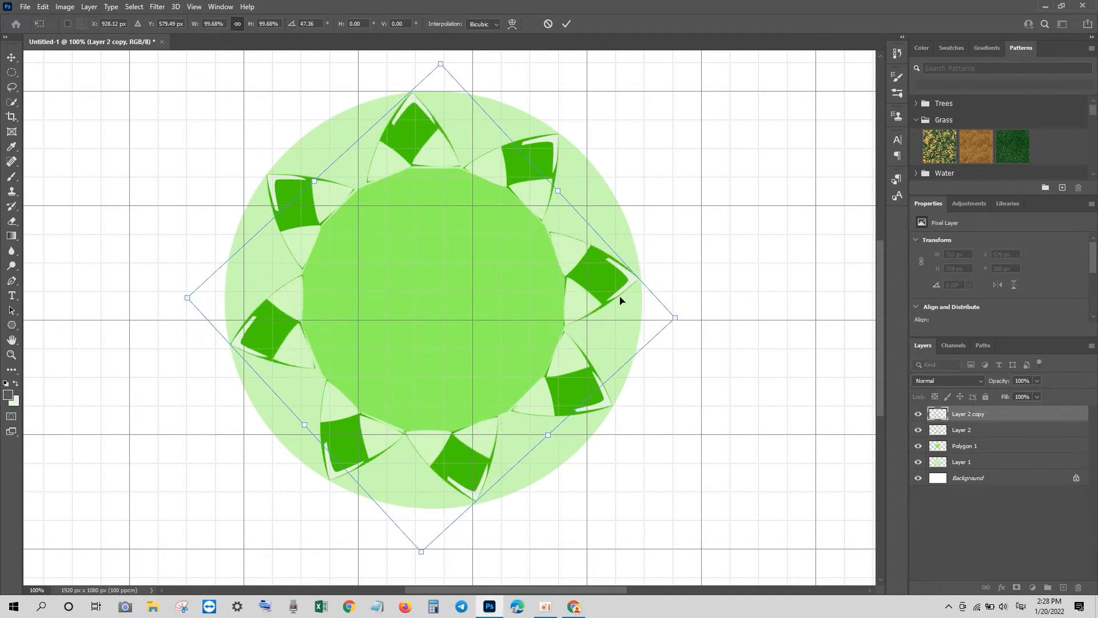
{"action": "key", "text": "Return"}
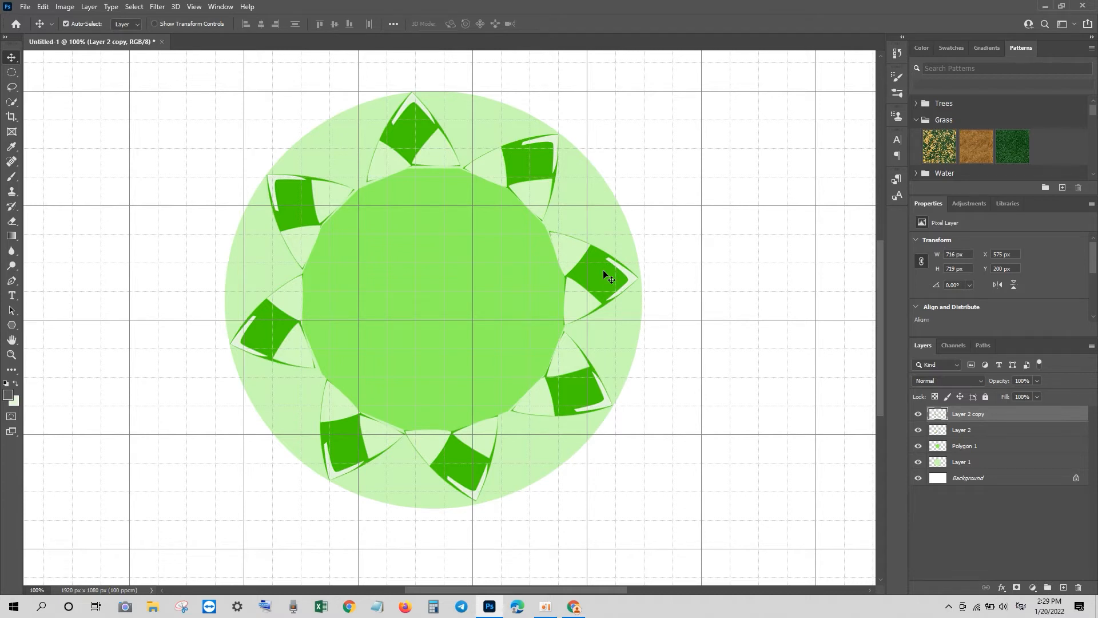
Step: Draw a closed curved Pen path between the top petal's right side and the circle's rim, and convert it to a selection
{"action": "left_click", "coordinate": [446, 271]}
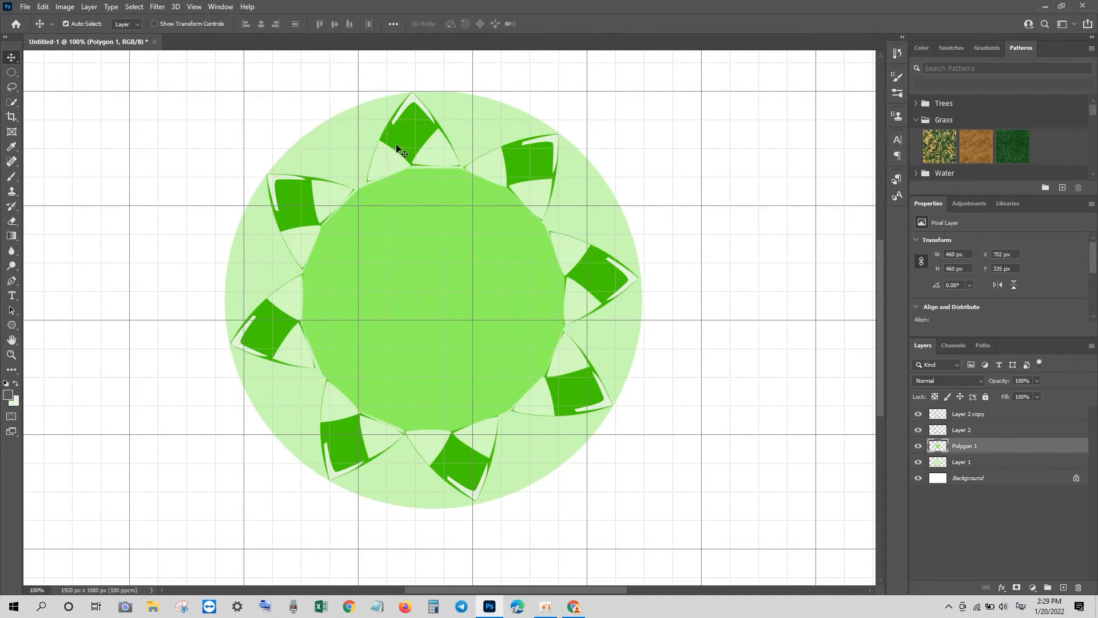
{"action": "key", "text": "p"}
{"action": "left_click", "coordinate": [444, 125]}
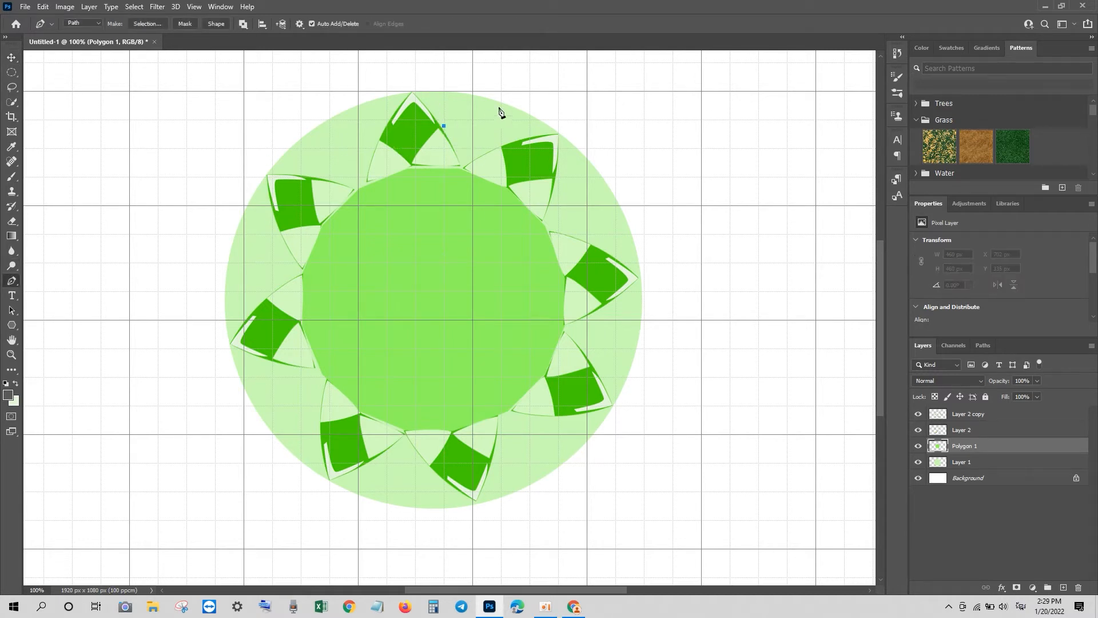
{"action": "left_click_drag", "start_coordinate": [482, 99], "coordinate": [494, 99]}
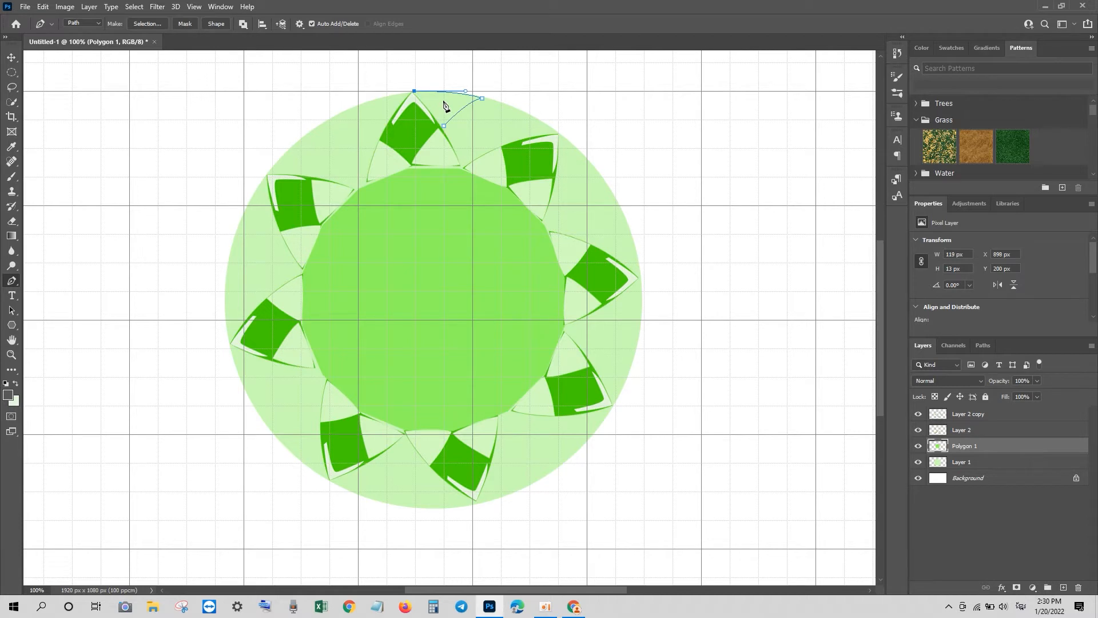
{"action": "key", "text": "ctrl+Return"}
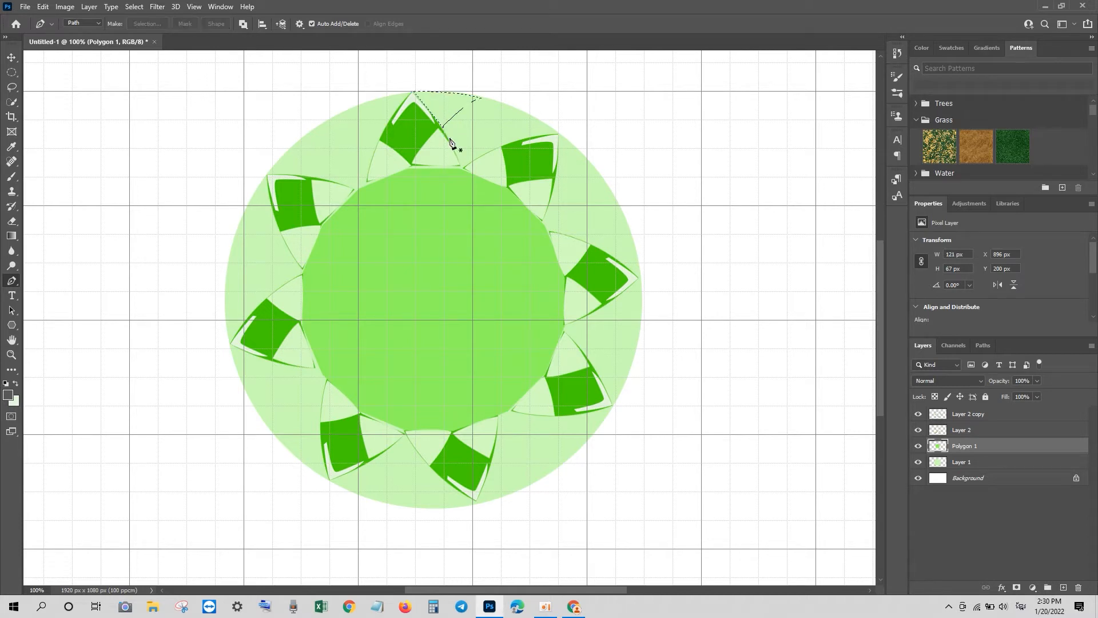
Step: Fill the rim selection beside the top petal with a medium light green on a new layer and deselect it
{"action": "left_click", "coordinate": [1063, 587]}
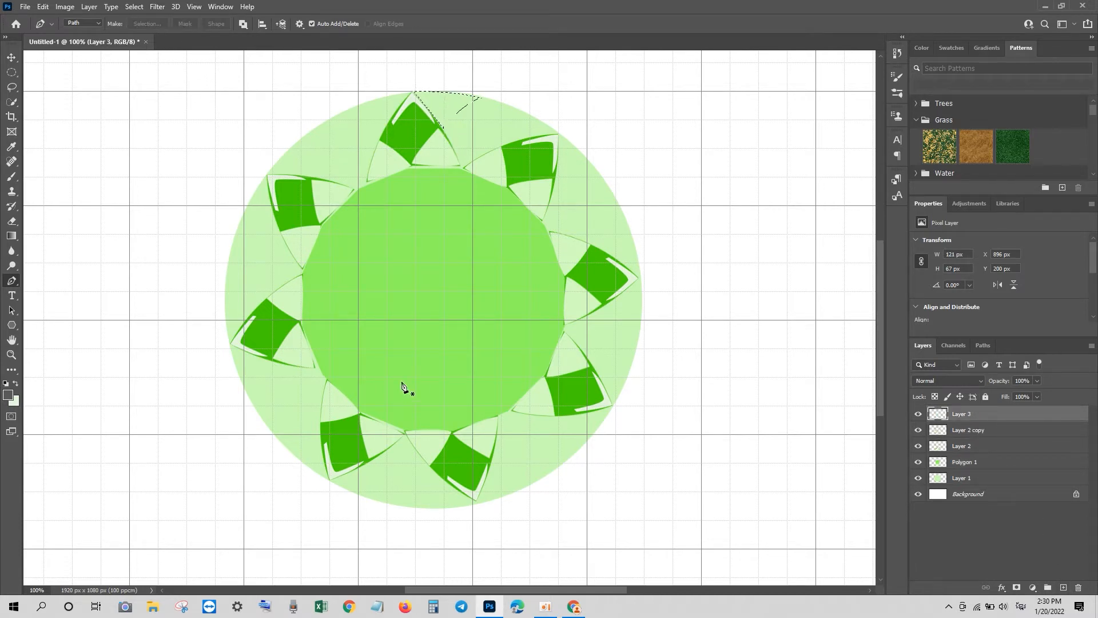
{"action": "left_click", "coordinate": [14, 402]}
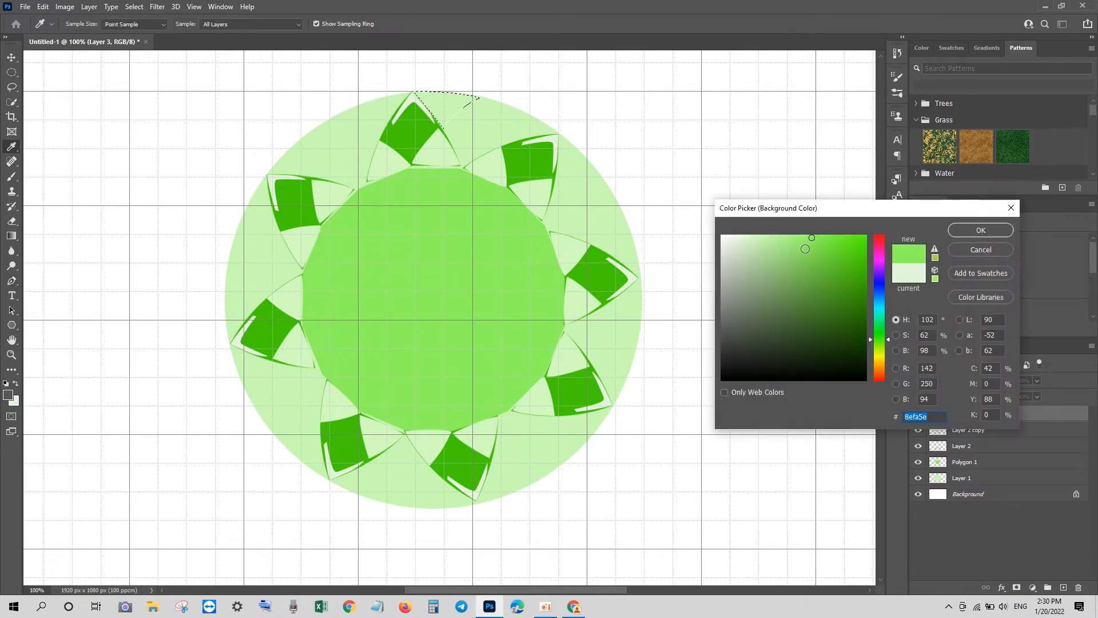
{"action": "left_click", "coordinate": [807, 255]}
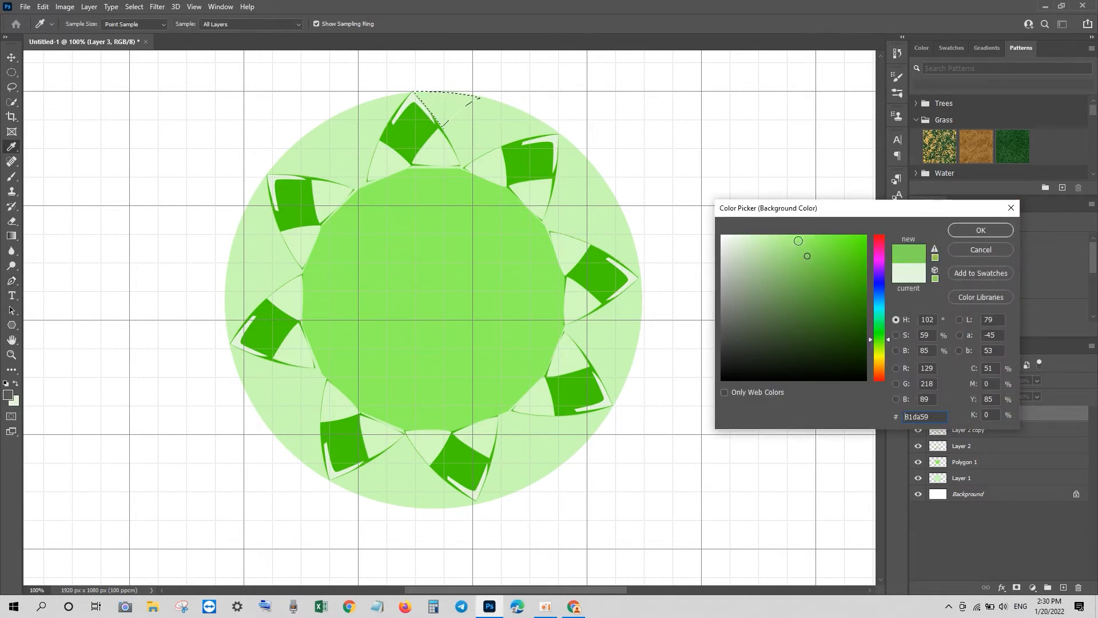
{"action": "left_click", "coordinate": [797, 237]}
{"action": "left_click", "coordinate": [981, 230]}
{"action": "key", "text": "ctrl+BackSpace"}
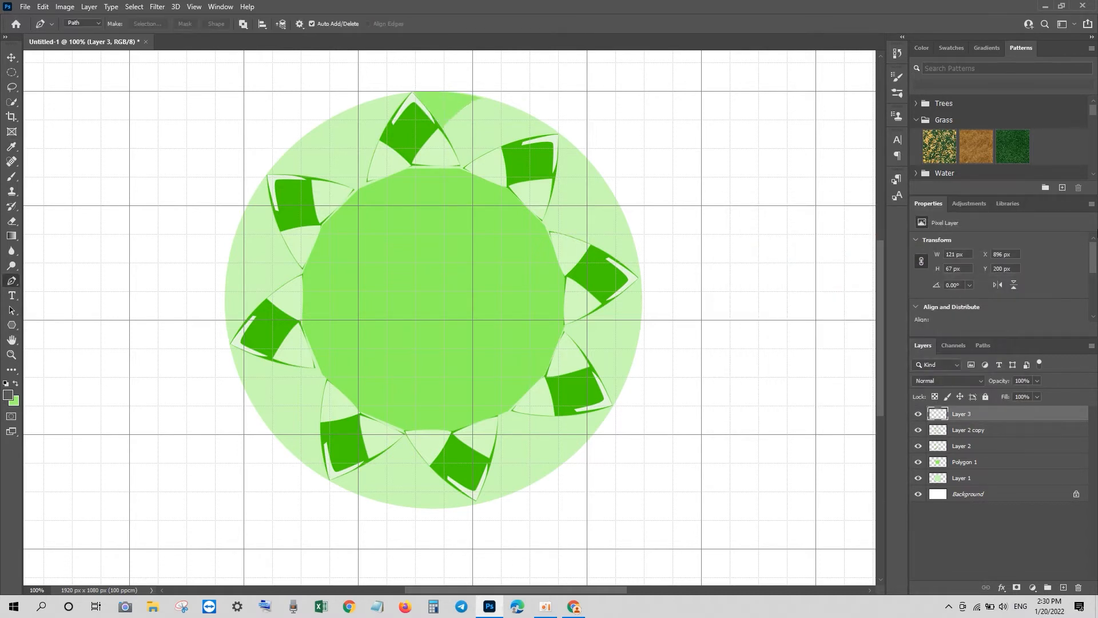
Step: Duplicate the green rim facet, then rotate and fit the copy between the upper-right petal and the circle's rim
{"action": "left_click", "coordinate": [11, 58]}
{"action": "key", "text": "ctrl+j"}
{"action": "key", "text": "ctrl+t"}
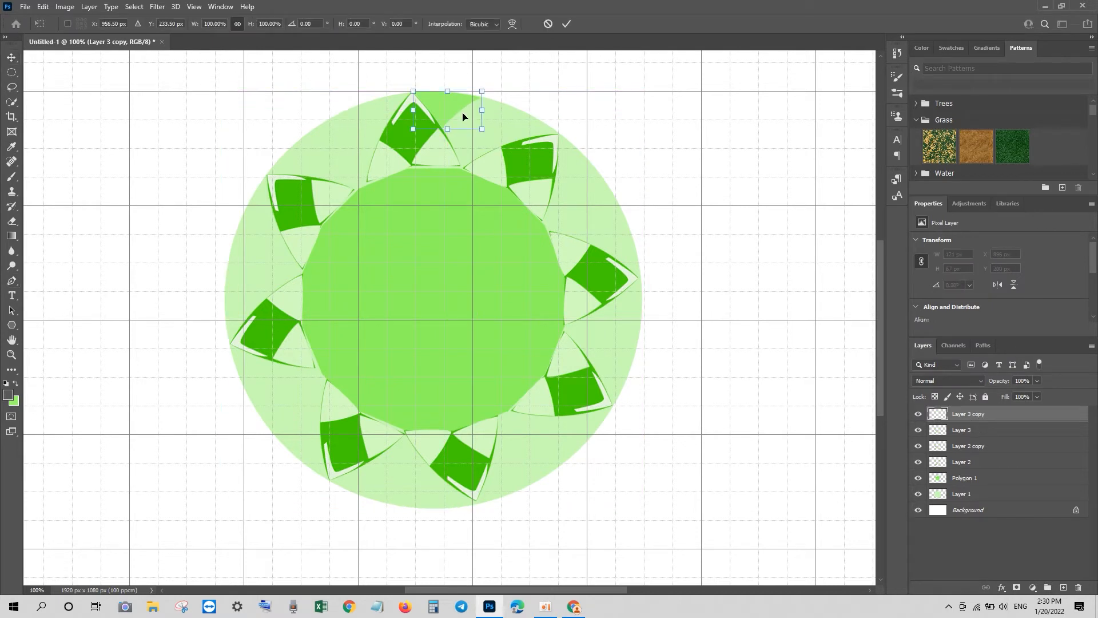
{"action": "left_click_drag", "start_coordinate": [462, 114], "coordinate": [572, 163]}
{"action": "left_click_drag", "start_coordinate": [604, 131], "coordinate": [632, 191]}
{"action": "left_click_drag", "start_coordinate": [575, 168], "coordinate": [588, 185]}
{"action": "left_click_drag", "start_coordinate": [625, 186], "coordinate": [626, 176]}
{"action": "left_click_drag", "start_coordinate": [577, 179], "coordinate": [629, 167]}
{"action": "left_click_drag", "start_coordinate": [586, 178], "coordinate": [585, 178]}
{"action": "key", "text": "Return"}
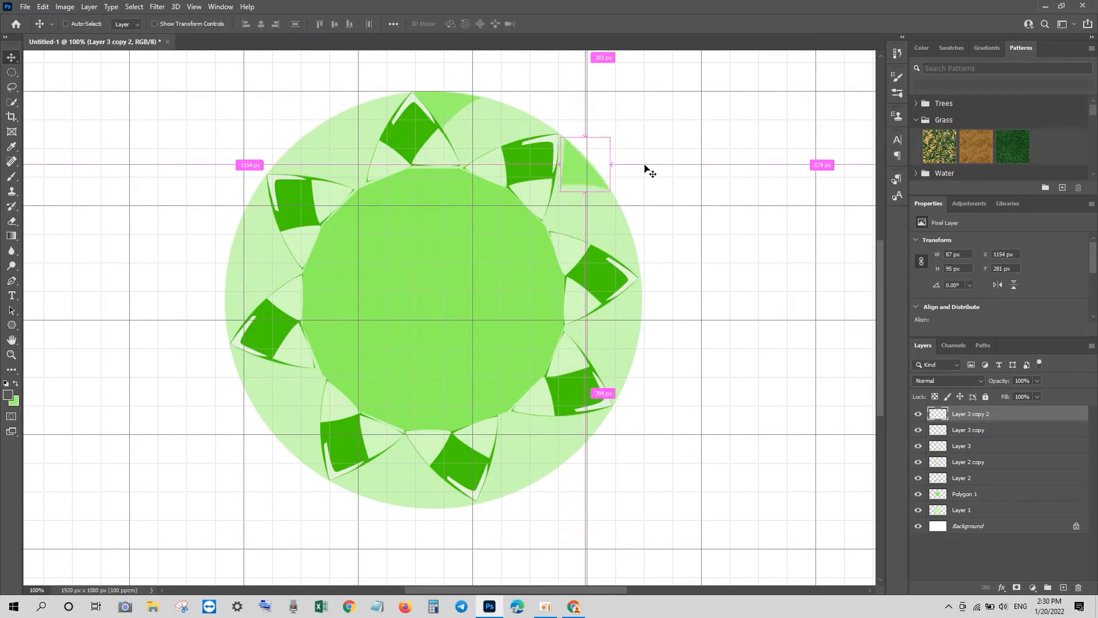
Step: Duplicate the upper-right rim facet, rotate the copy, and nudge it into place between the lower-left petal and the circle's rim
{"action": "key", "text": "ctrl+j"}
{"action": "key", "text": "ctrl+t"}
{"action": "left_click_drag", "start_coordinate": [620, 166], "coordinate": [656, 318]}
{"action": "left_click_drag", "start_coordinate": [613, 302], "coordinate": [304, 444]}
{"action": "left_click_drag", "start_coordinate": [362, 403], "coordinate": [293, 492]}
{"action": "left_click_drag", "start_coordinate": [312, 442], "coordinate": [307, 456]}
{"action": "left_click_drag", "start_coordinate": [376, 433], "coordinate": [303, 454]}
{"action": "key", "text": "Return"}
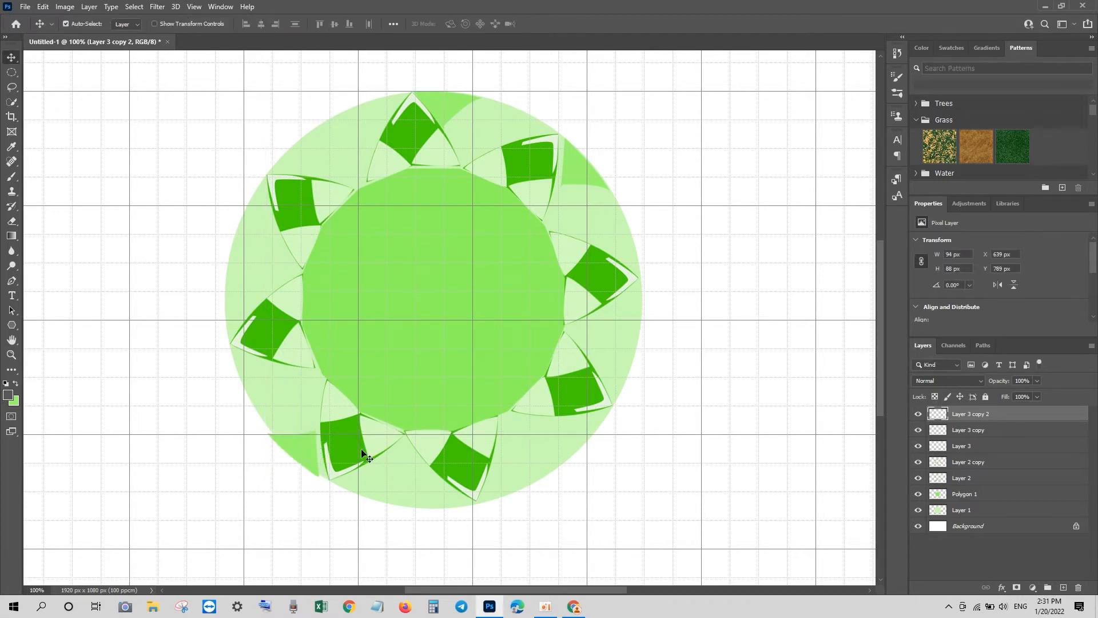
{"action": "key", "text": "Right"}
{"action": "key", "text": "Right"}
{"action": "key", "text": "Right"}
{"action": "key", "text": "Right"}
{"action": "key", "text": "Right"}
{"action": "key", "text": "Right"}
{"action": "key", "text": "Down"}
{"action": "key", "text": "Down"}
{"action": "key", "text": "Right"}
{"action": "key", "text": "Right"}
{"action": "key", "text": "Right"}
Step: Merge the lower-left facet into Layer 3 copy, duplicate the pair, and rotate the duplicate about 46° to fit the circle's left and right rims
{"action": "right_click", "coordinate": [953, 415]}
{"action": "left_click", "coordinate": [873, 450]}
{"action": "key", "text": "ctrl+j"}
{"action": "key", "text": "ctrl+t"}
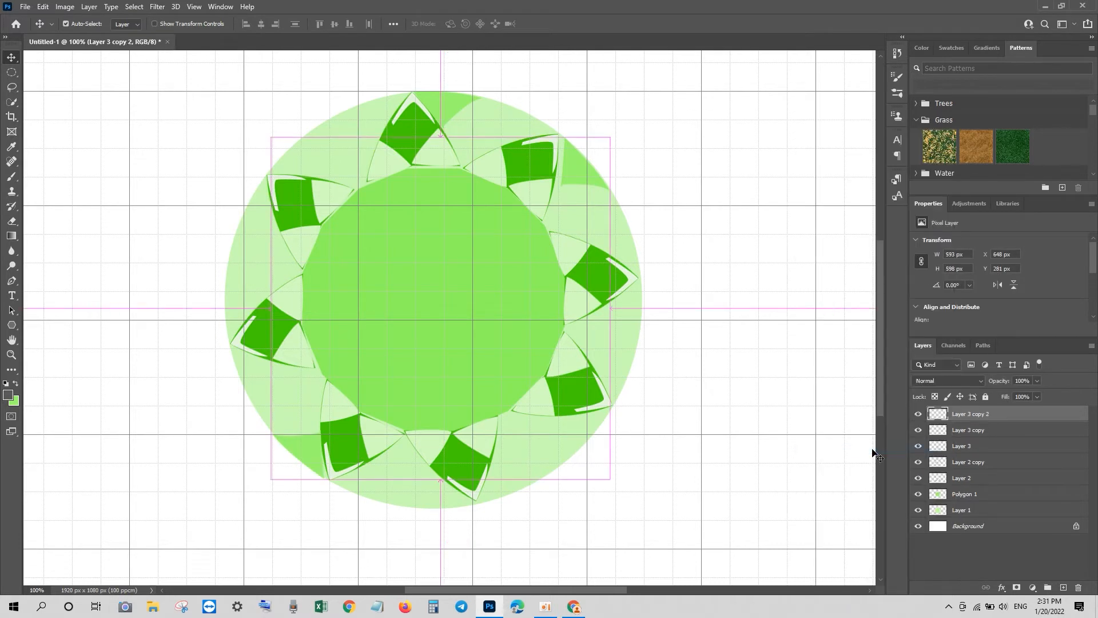
{"action": "left_click_drag", "start_coordinate": [658, 188], "coordinate": [547, 289]}
{"action": "left_click_drag", "start_coordinate": [702, 299], "coordinate": [704, 290]}
{"action": "left_click_drag", "start_coordinate": [639, 309], "coordinate": [637, 309]}
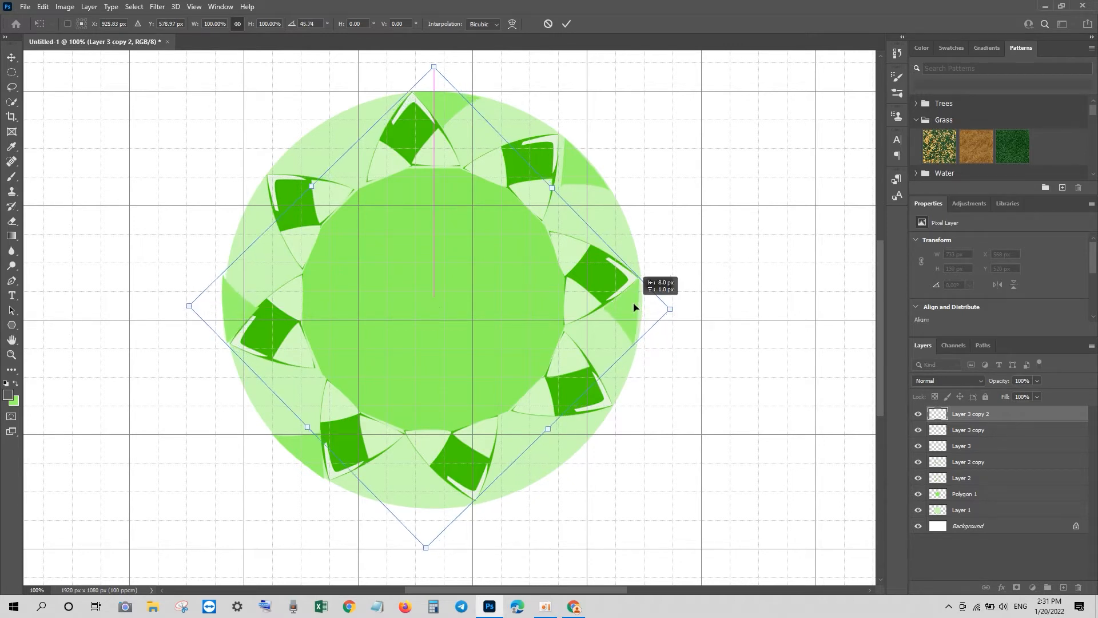
{"action": "key", "text": "Return"}
Step: Duplicate the left and right facet pair, then rotate and fit the copy at the circle's upper-left and lower-right rims
{"action": "key", "text": "ctrl+j"}
{"action": "key", "text": "ctrl+t"}
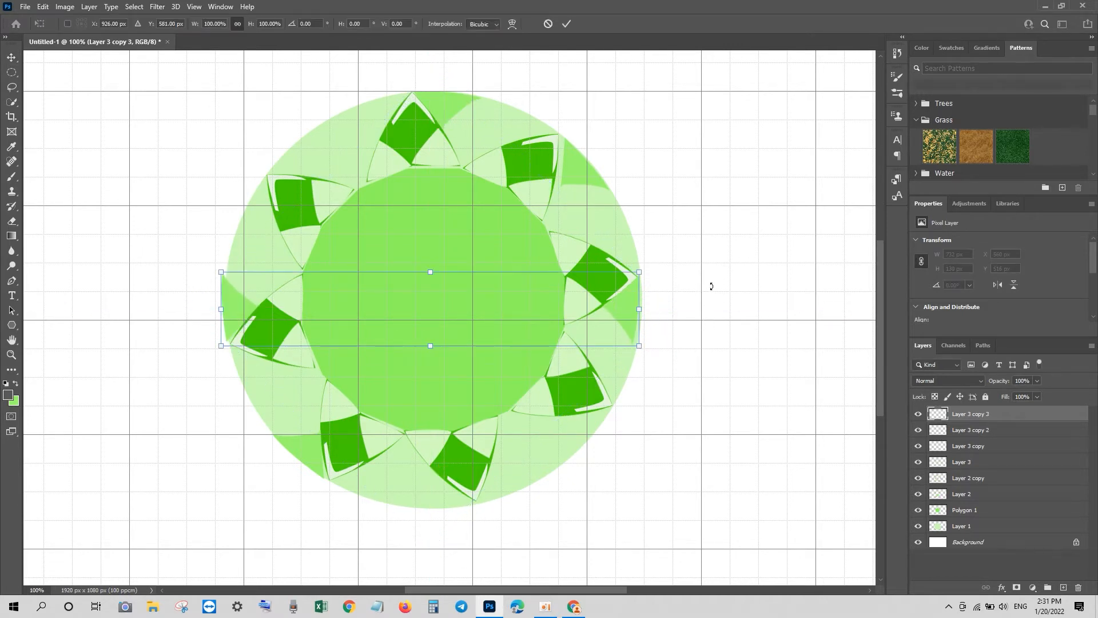
{"action": "left_click_drag", "start_coordinate": [710, 286], "coordinate": [443, 389]}
{"action": "left_click_drag", "start_coordinate": [368, 285], "coordinate": [396, 311]}
{"action": "key", "text": "Return"}
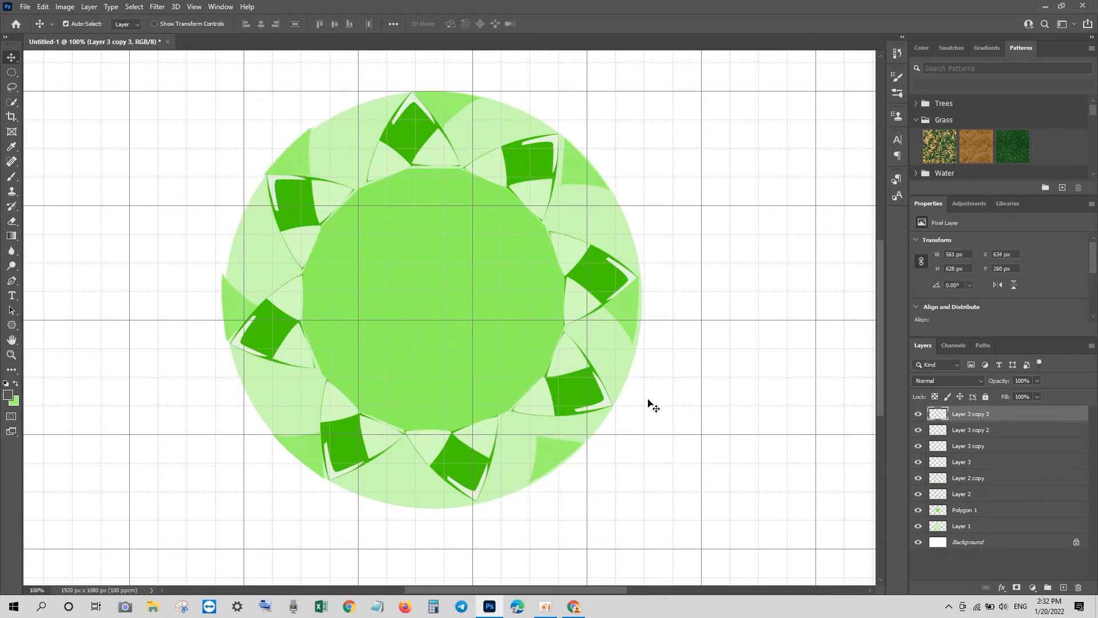
Step: Show the whole canvas at 50% and hide the grid
{"action": "key", "text": "ctrl+minus"}
{"action": "key", "text": "ctrl+minus"}
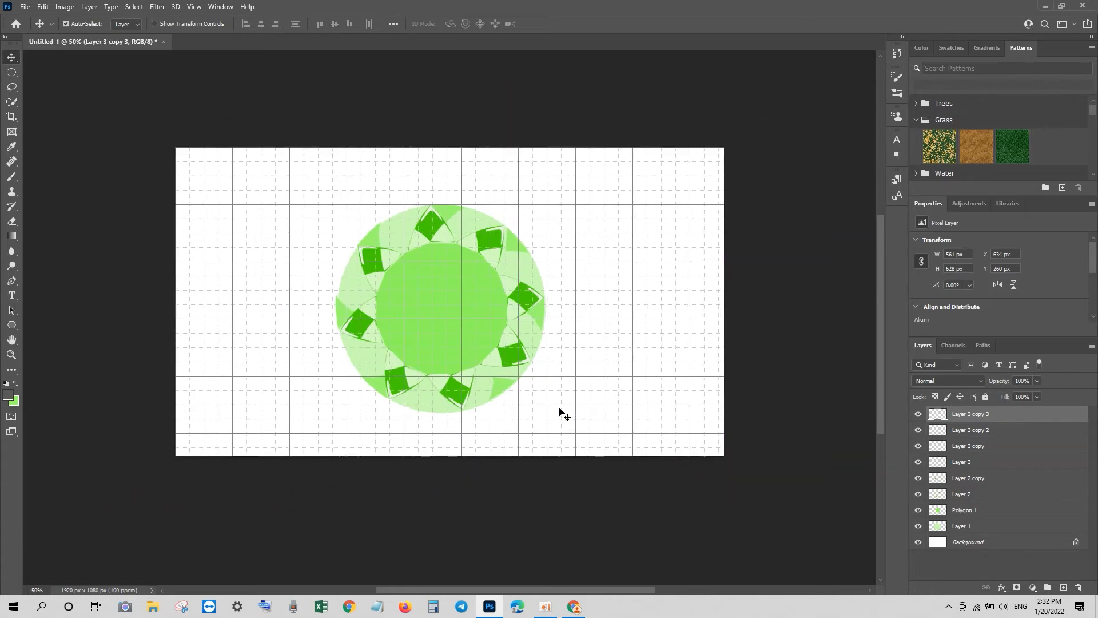
{"action": "left_click", "coordinate": [194, 6]}
{"action": "mouse_move", "coordinate": [229, 244]}
{"action": "left_click", "coordinate": [335, 276]}
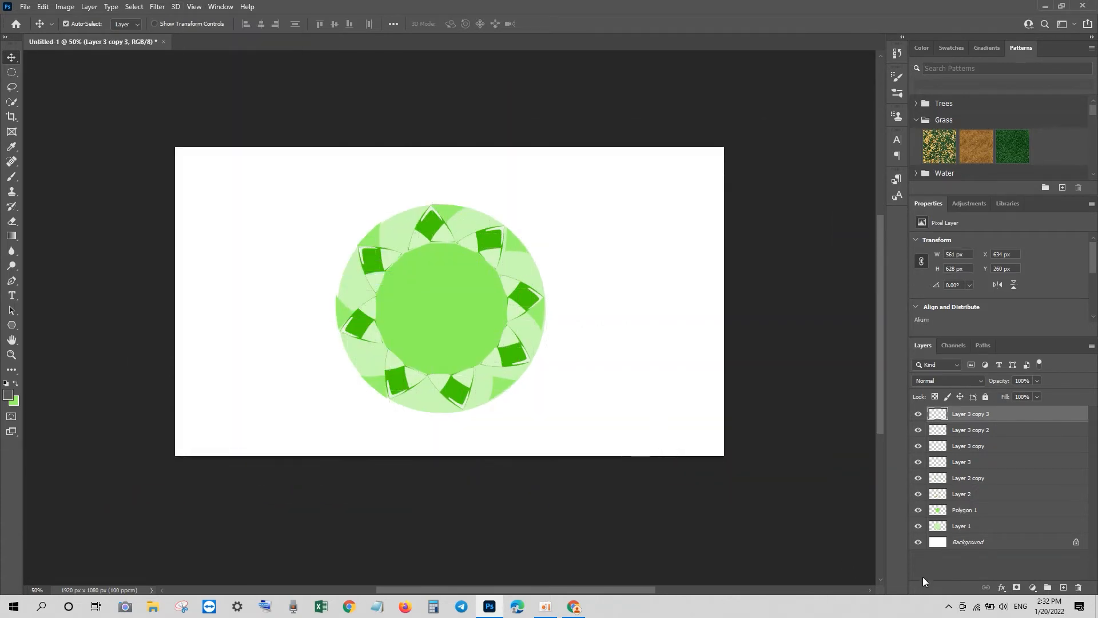
Step: Add a new layer directly above the Background layer and fill it with dark gray
{"action": "left_click", "coordinate": [983, 548]}
{"action": "key", "text": "ctrl+shift+alt+n"}
{"action": "left_click", "coordinate": [15, 384]}
{"action": "key", "text": "ctrl+BackSpace"}
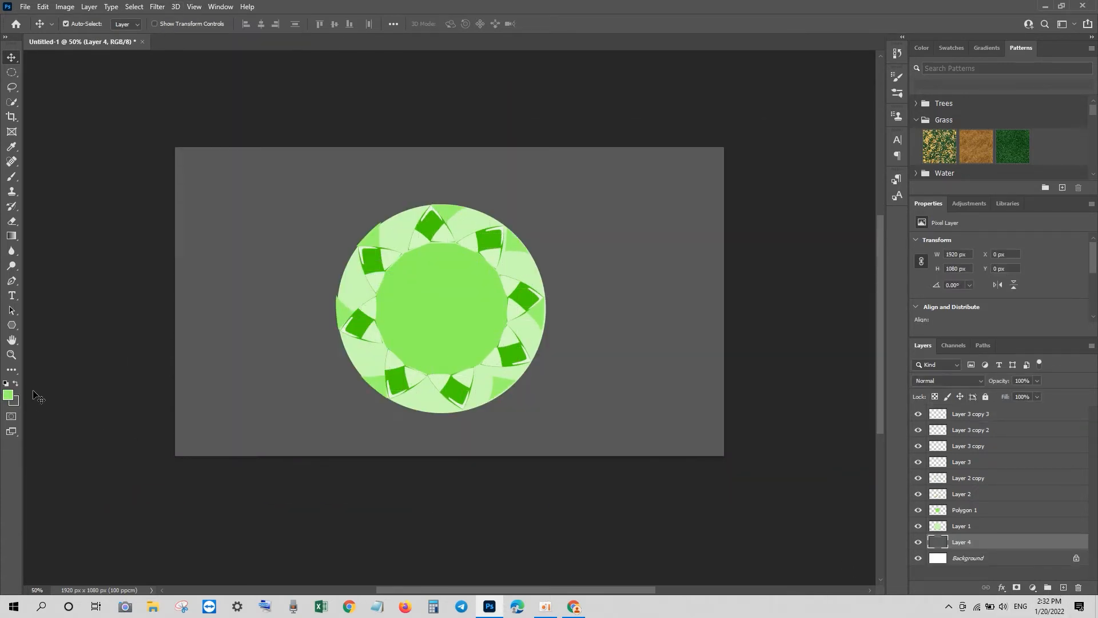
Step: Try a black fill on the dark gray backdrop layer, Layer 4, and undo the fill
{"action": "left_click", "coordinate": [13, 401]}
{"action": "left_click_drag", "start_coordinate": [722, 278], "coordinate": [884, 379]}
{"action": "left_click", "coordinate": [963, 231]}
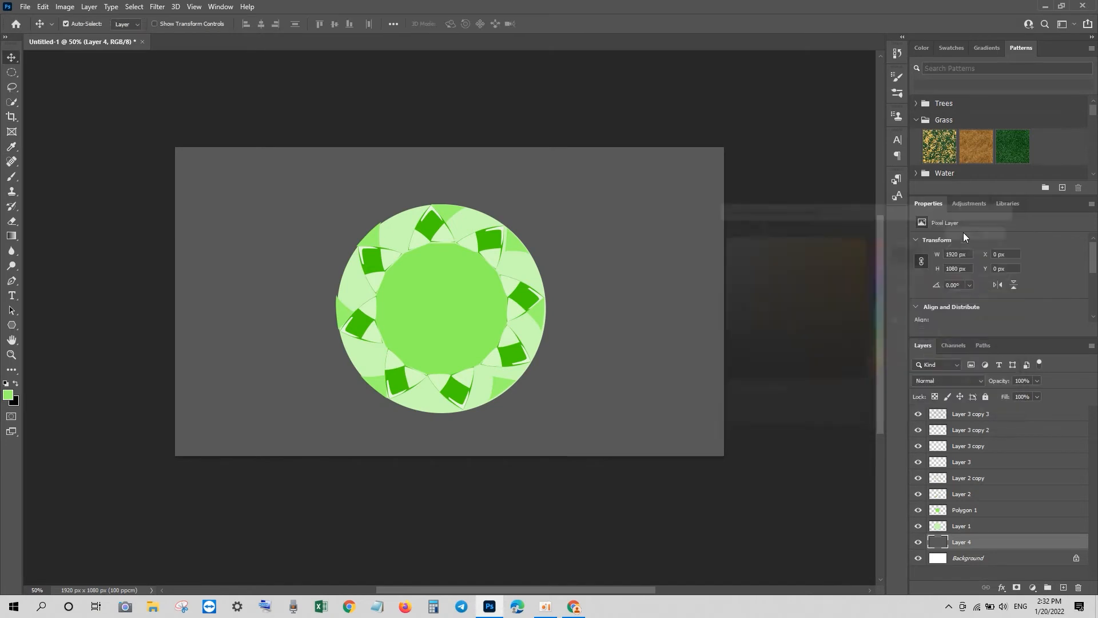
{"action": "key", "text": "ctrl+BackSpace"}
{"action": "key", "text": "ctrl+z"}
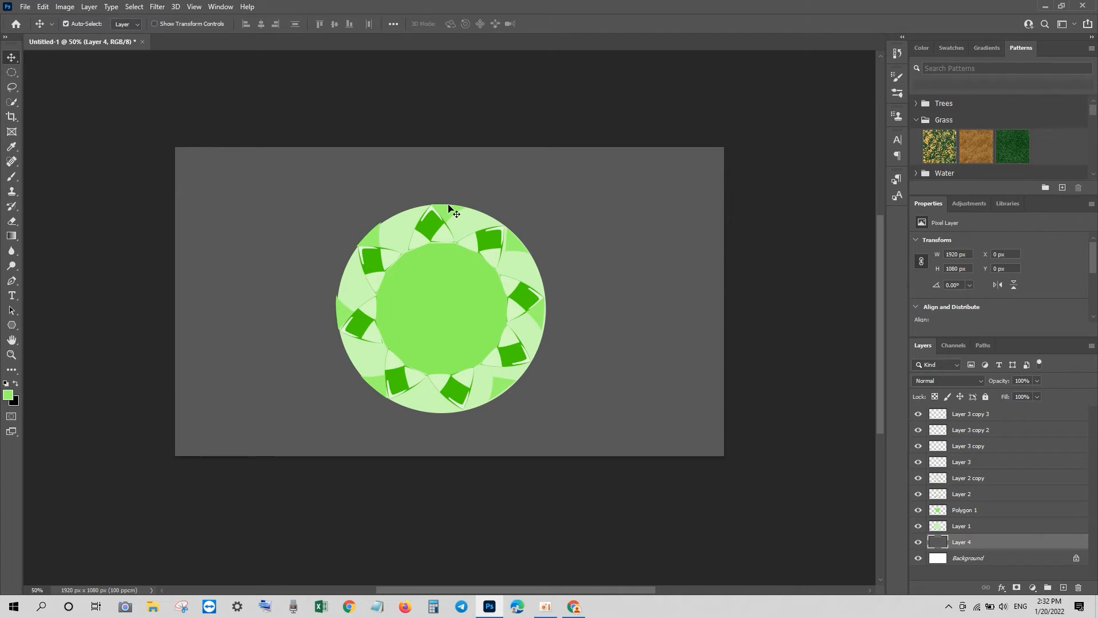
Step: Add a Stroke layer style in very dark green to the Polygon 1 layer
{"action": "left_click", "coordinate": [423, 309]}
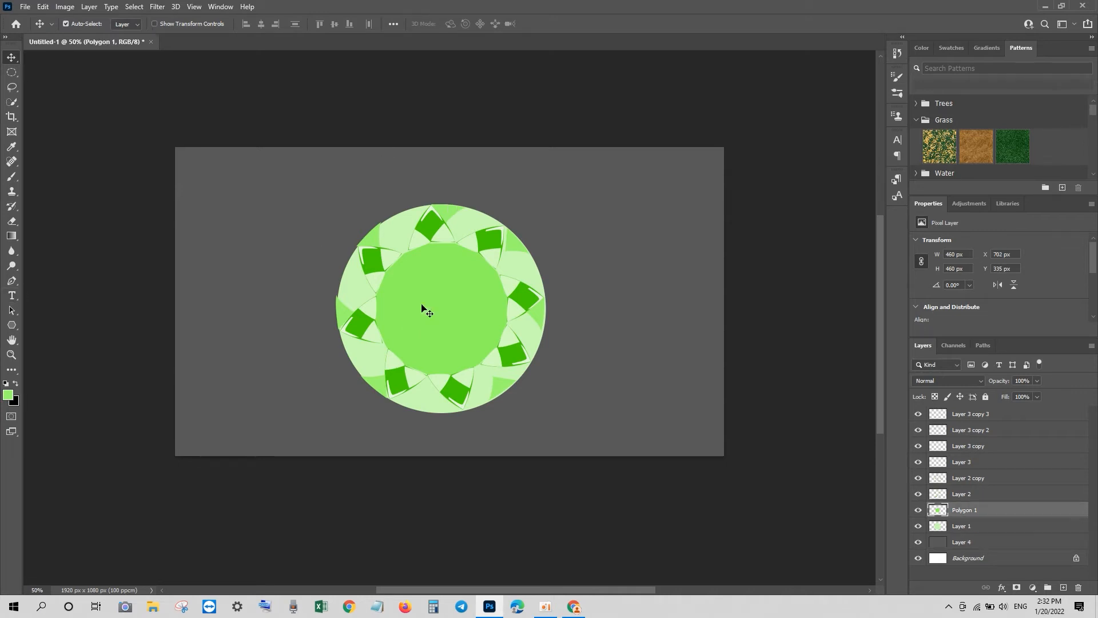
{"action": "left_click", "coordinate": [1001, 587]}
{"action": "left_click", "coordinate": [1028, 500]}
{"action": "left_click", "coordinate": [829, 380]}
{"action": "left_click", "coordinate": [523, 297]}
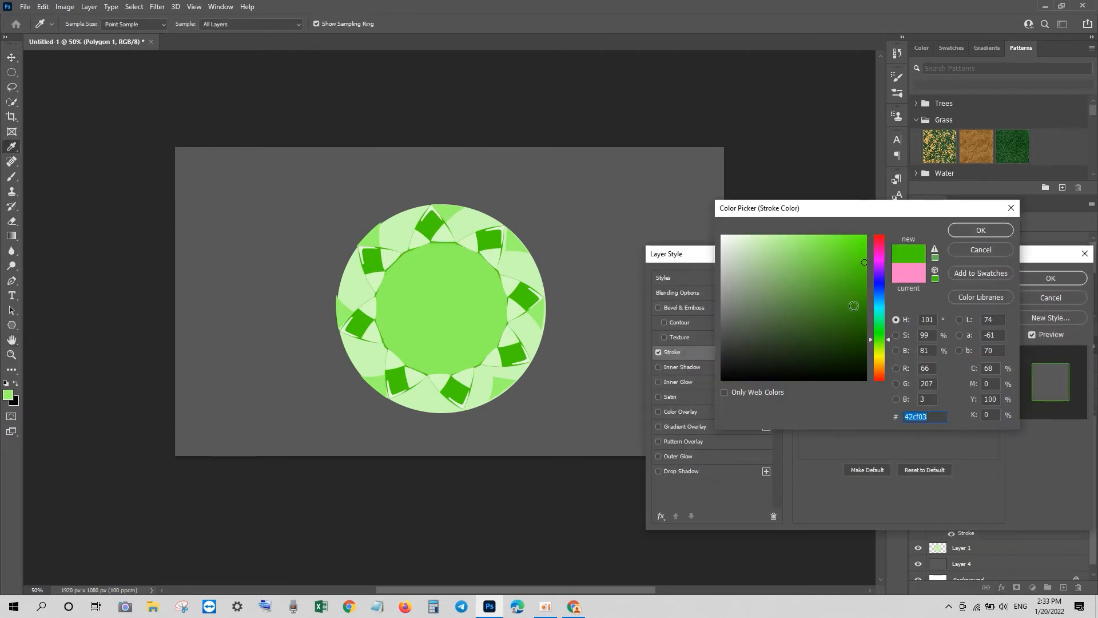
{"action": "left_click", "coordinate": [860, 331]}
{"action": "left_click", "coordinate": [981, 230]}
{"action": "key", "text": "Return"}
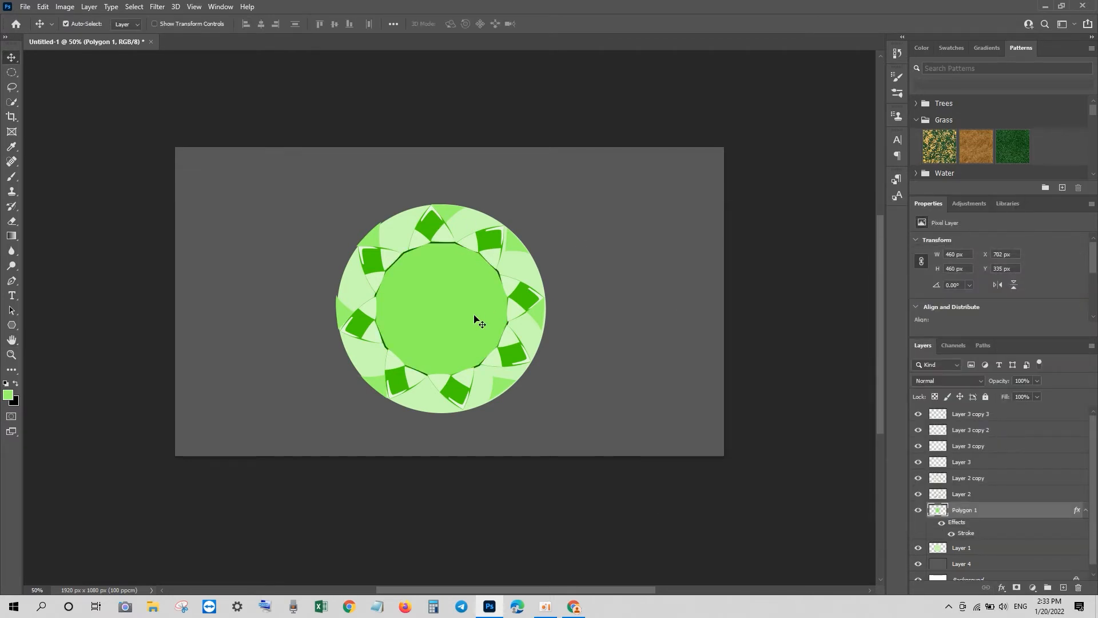
Step: Draw a thin crescent Pen path just inside the polygon's upper-left edges and convert it to a selection
{"action": "left_click", "coordinate": [11, 281]}
{"action": "left_click", "coordinate": [383, 316]}
{"action": "left_click", "coordinate": [383, 292]}
{"action": "left_click", "coordinate": [394, 271]}
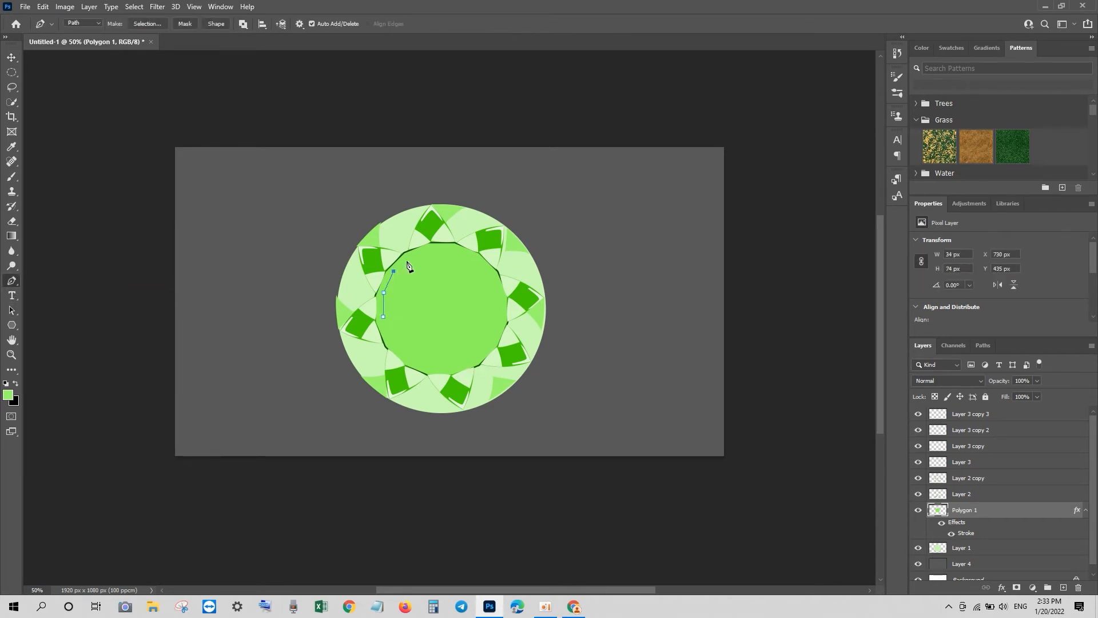
{"action": "left_click", "coordinate": [413, 255]}
{"action": "left_click", "coordinate": [435, 246]}
{"action": "left_click", "coordinate": [451, 251]}
{"action": "left_click", "coordinate": [399, 271]}
{"action": "key", "text": "ctrl+Return"}
Step: Fill the crescent selection with white on a new layer and deselect it
{"action": "key", "text": "ctrl+shift+alt+n"}
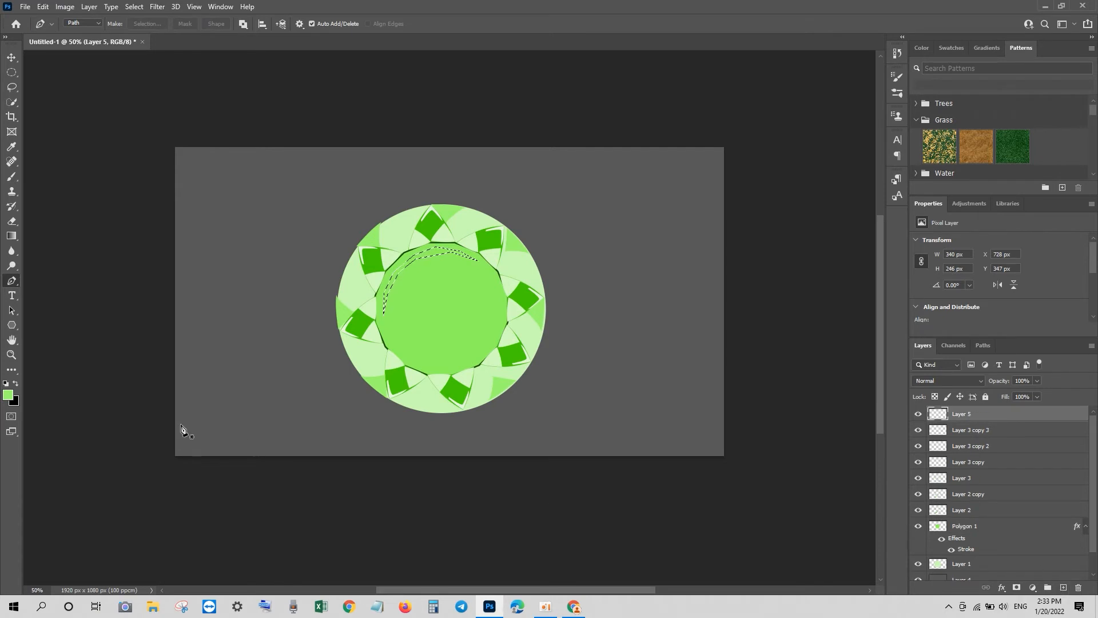
{"action": "left_click", "coordinate": [15, 401]}
{"action": "left_click", "coordinate": [721, 236]}
{"action": "left_click", "coordinate": [980, 231]}
{"action": "key", "text": "ctrl+BackSpace"}
{"action": "key", "text": "ctrl+d"}
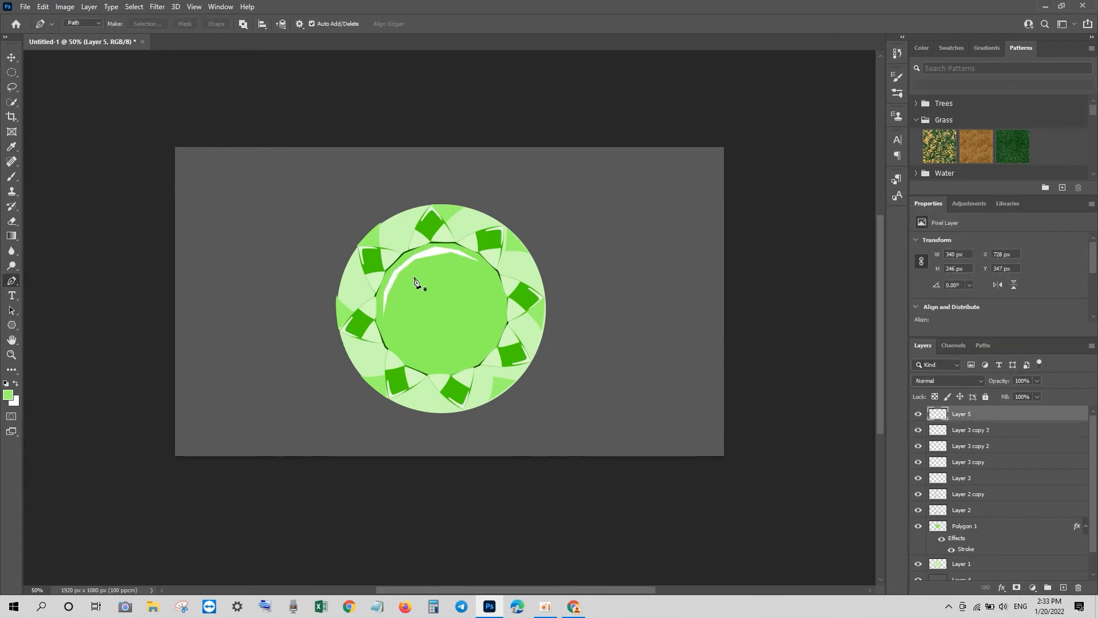
Step: Add a Stroke layer style in very dark green to the gem's circle layer, Layer 1
{"action": "left_click", "coordinate": [11, 58]}
{"action": "left_click", "coordinate": [407, 229]}
{"action": "left_click", "coordinate": [1001, 587]}
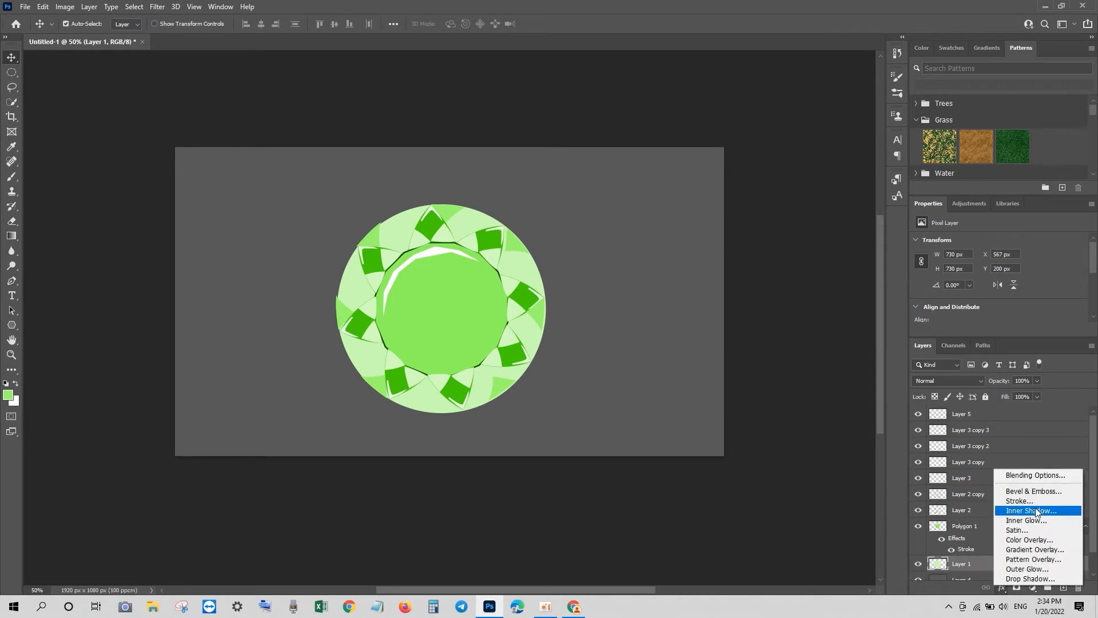
{"action": "left_click", "coordinate": [972, 510]}
{"action": "left_click", "coordinate": [1061, 280]}
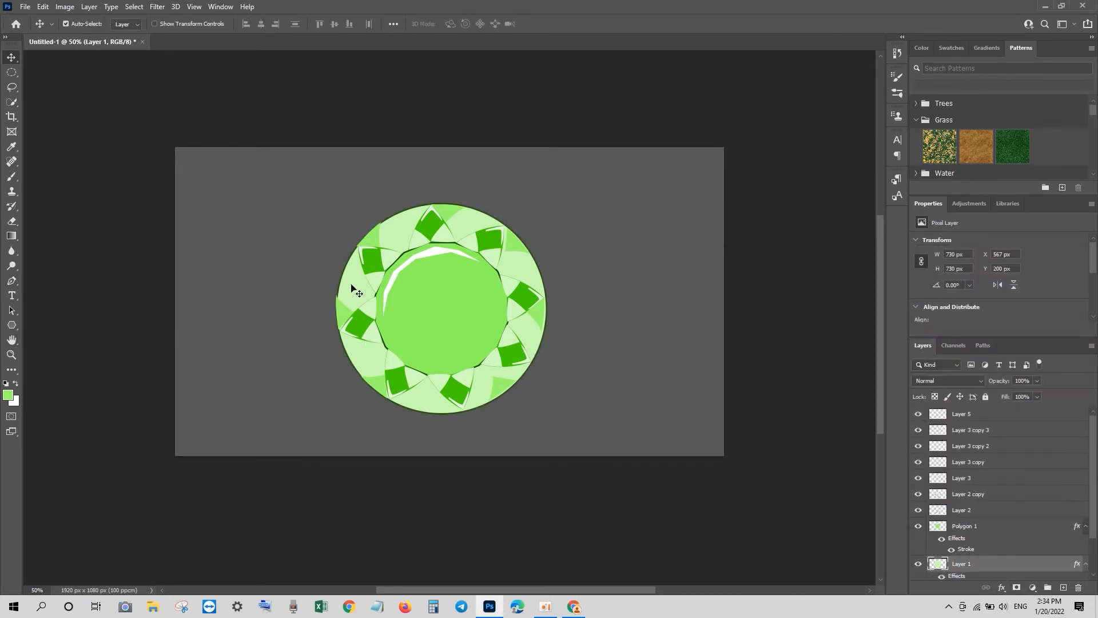
Step: Load the Layer 1 circle as a selection and set the gradient's stops to the central polygon's light green and a petal's dark green
{"action": "left_click", "coordinate": [938, 564], "text": "ctrl"}
{"action": "left_click", "coordinate": [11, 236]}
{"action": "left_click", "coordinate": [76, 27]}
{"action": "double_click", "coordinate": [710, 433]}
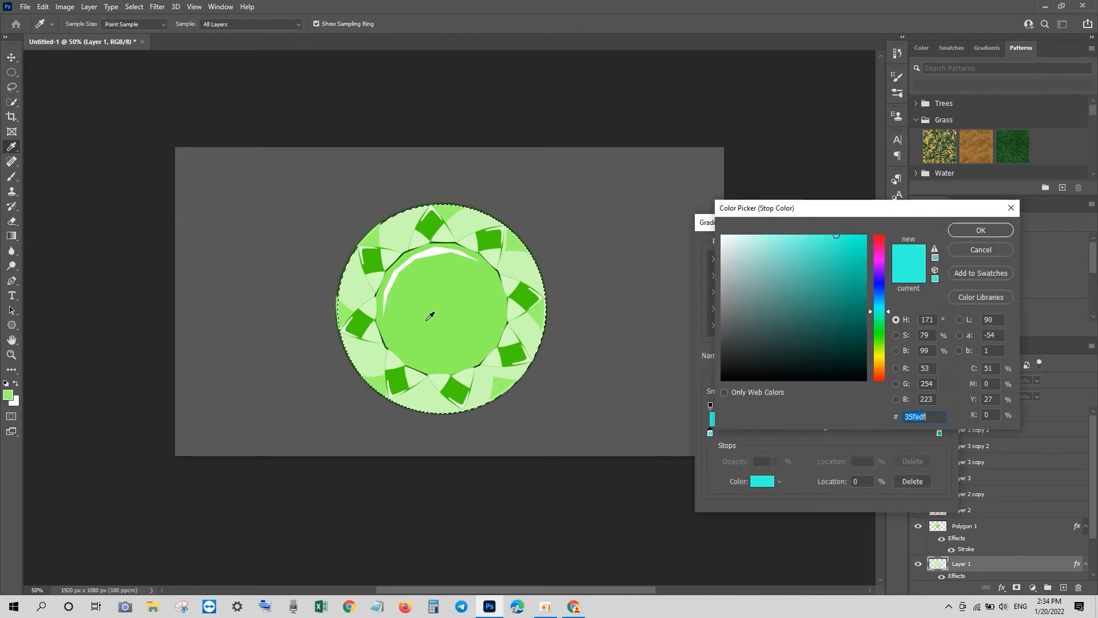
{"action": "left_click", "coordinate": [431, 317]}
{"action": "left_click", "coordinate": [961, 230]}
{"action": "double_click", "coordinate": [939, 433]}
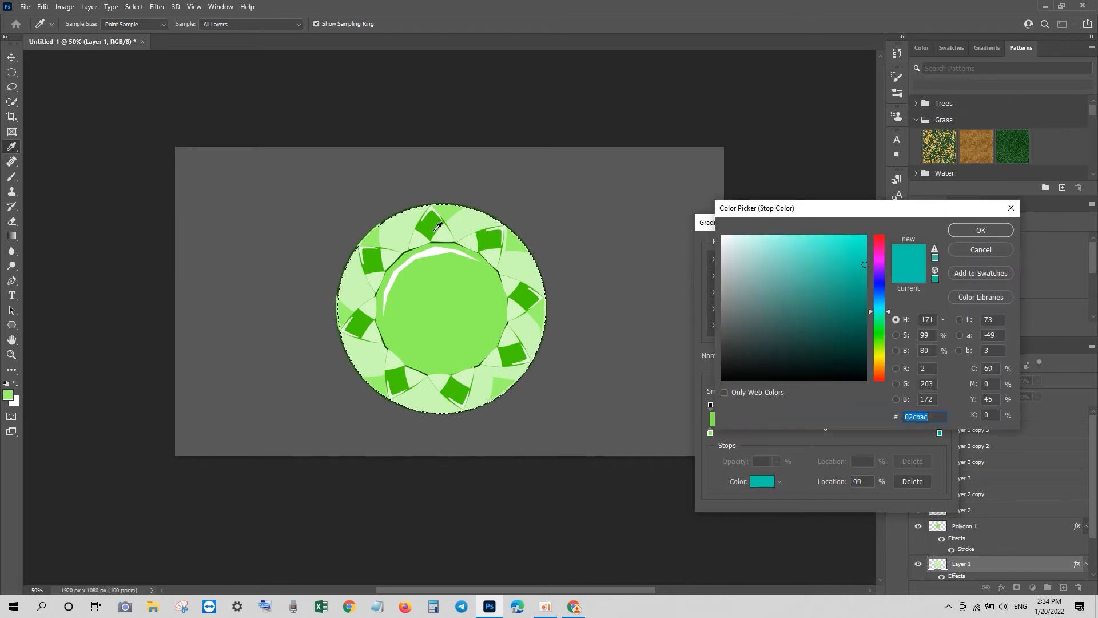
{"action": "left_click", "coordinate": [518, 354]}
{"action": "left_click", "coordinate": [980, 230]}
{"action": "left_click", "coordinate": [934, 249]}
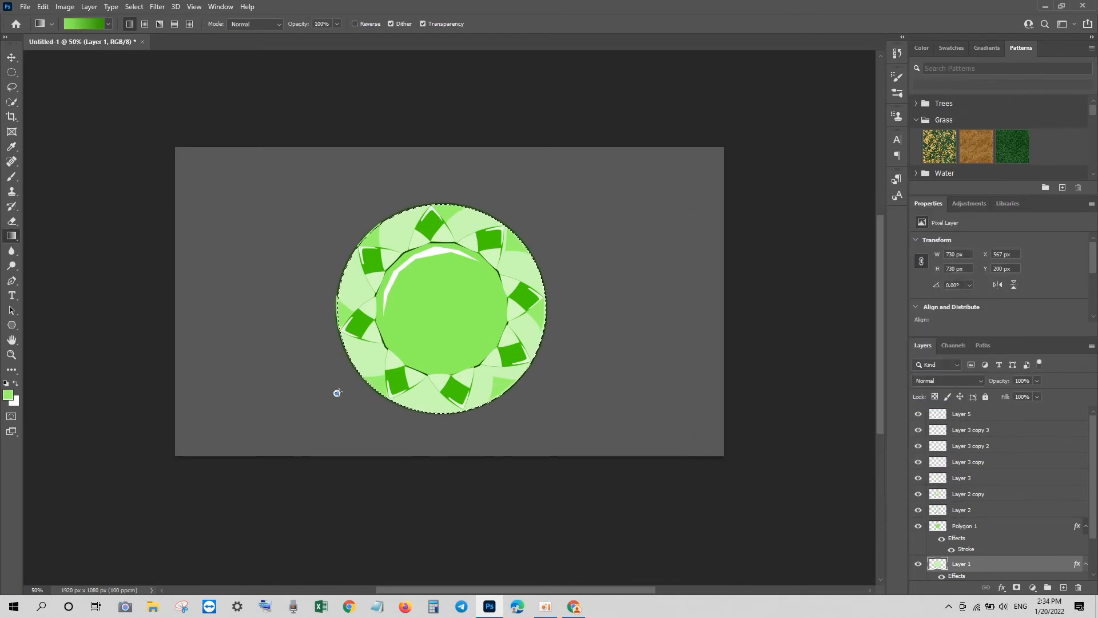
Step: Fill the circle with the gradient from light green at its top to dark green below, deselect, and make the Layer 2 copy petals active
{"action": "left_click_drag", "start_coordinate": [336, 387], "coordinate": [536, 237]}
{"action": "left_click_drag", "start_coordinate": [464, 189], "coordinate": [437, 375]}
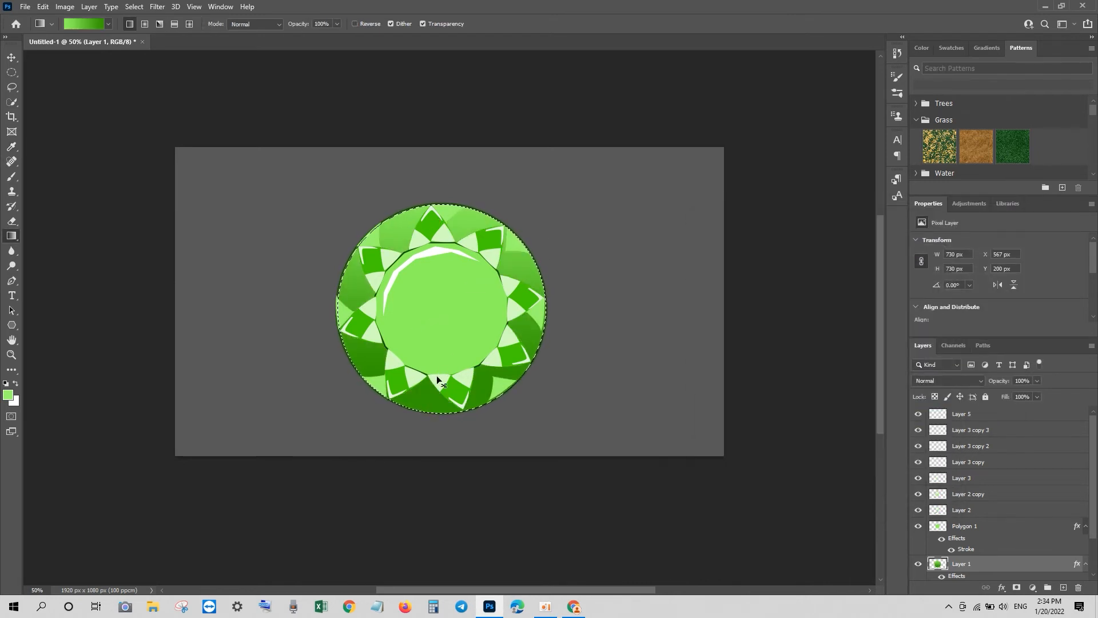
{"action": "key", "text": "ctrl+d"}
{"action": "left_click", "coordinate": [11, 57]}
{"action": "left_click", "coordinate": [422, 238]}
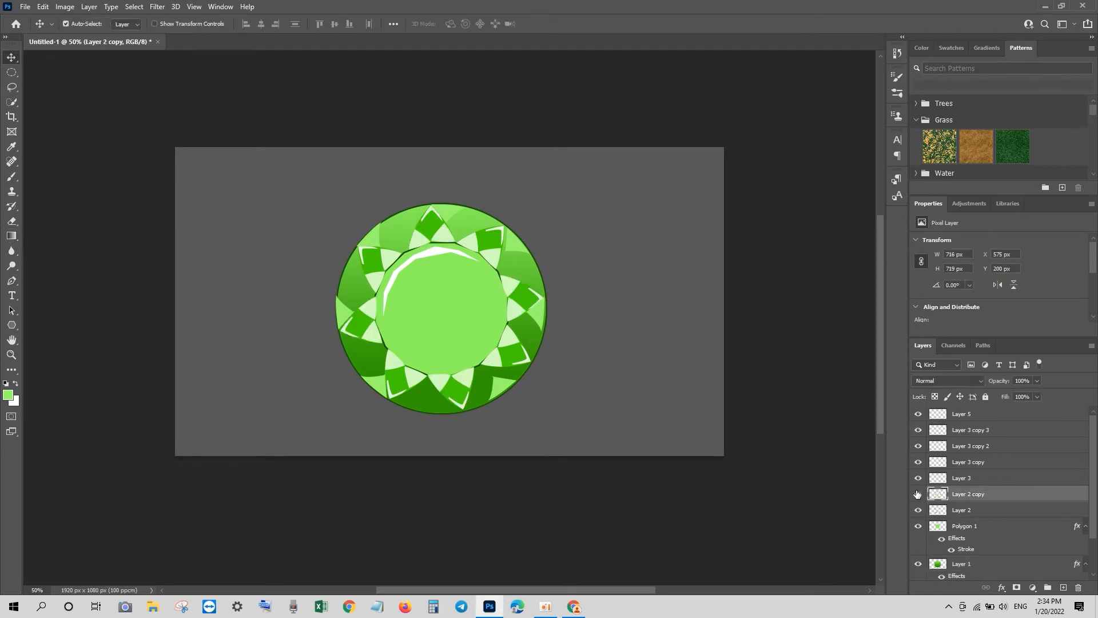
{"action": "left_click", "coordinate": [14, 102]}
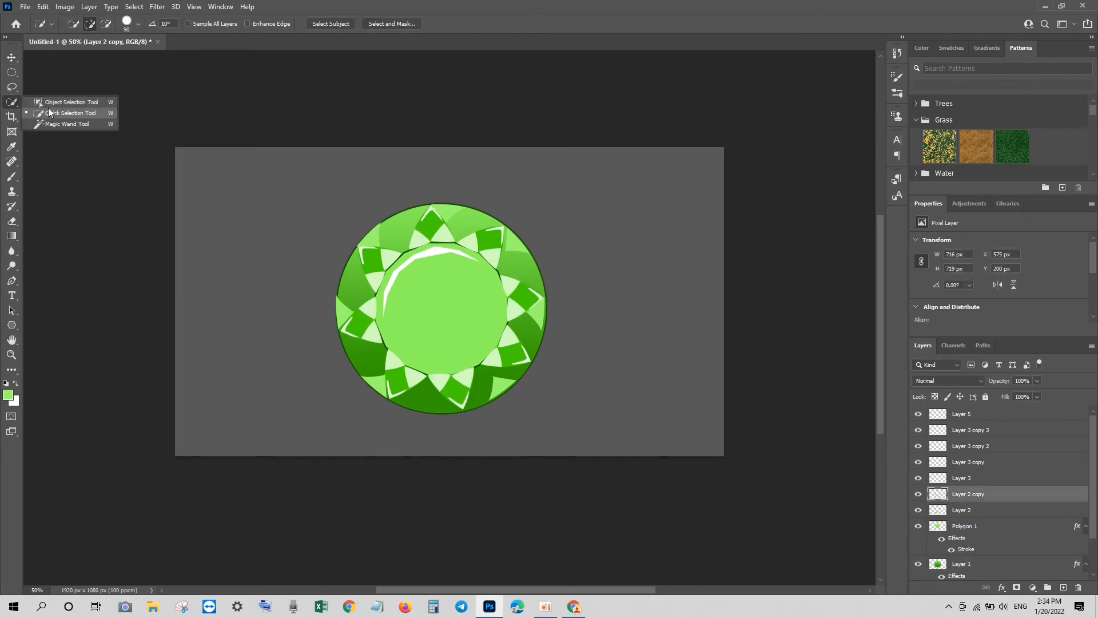
{"action": "left_click", "coordinate": [54, 112]}
{"action": "right_click", "coordinate": [11, 102]}
{"action": "left_click", "coordinate": [67, 124]}
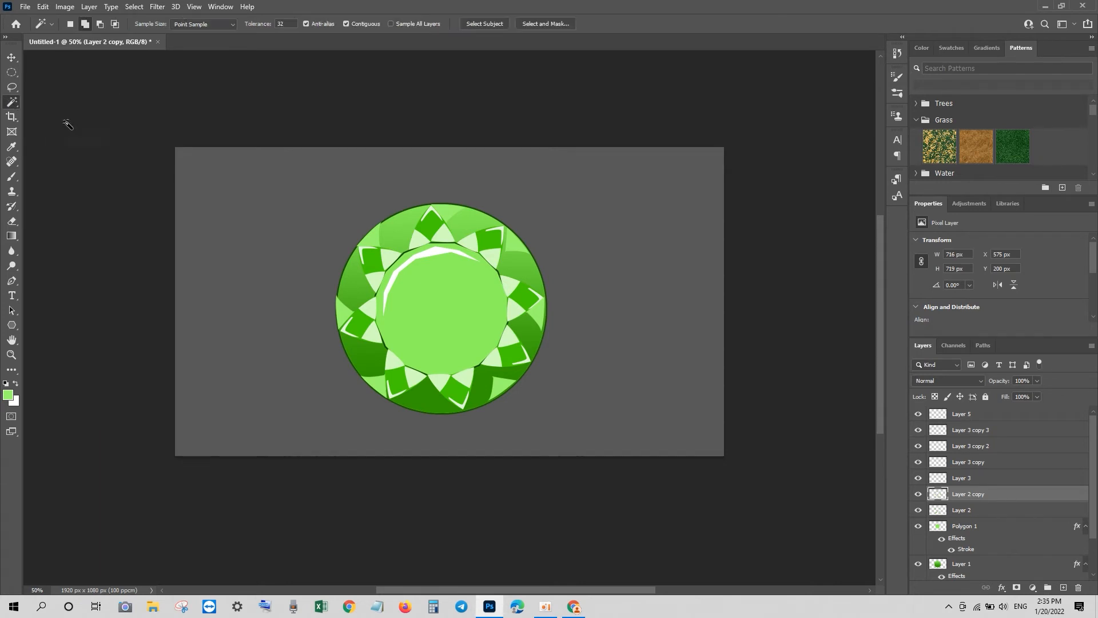
{"action": "left_click", "coordinate": [407, 271]}
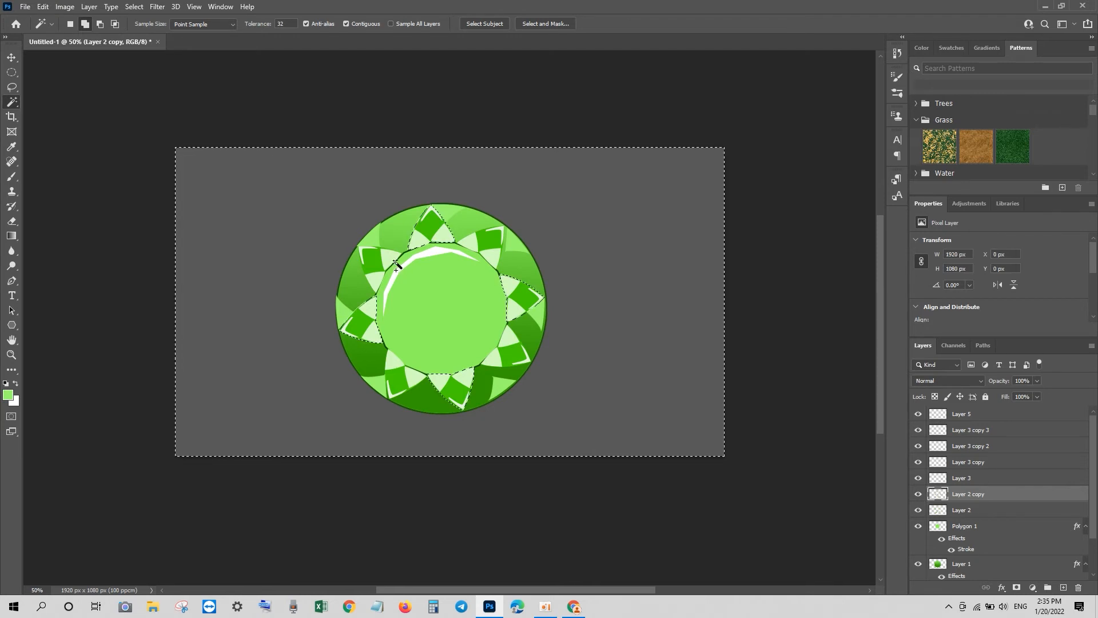
{"action": "key", "text": "ctrl+d"}
Step: Select one light inner facet on each of the four Layer 2 copy petals with a 40 px Quick Selection brush
{"action": "key", "text": "ctrl+plus"}
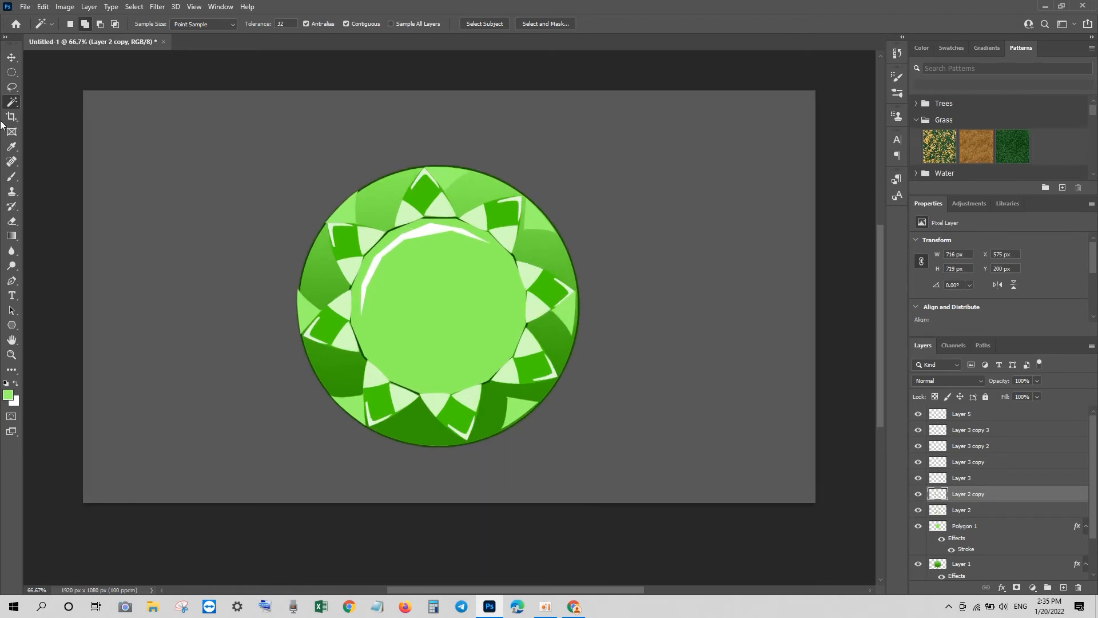
{"action": "right_click", "coordinate": [11, 101]}
{"action": "left_click", "coordinate": [51, 113]}
{"action": "key", "text": "ctrl+plus"}
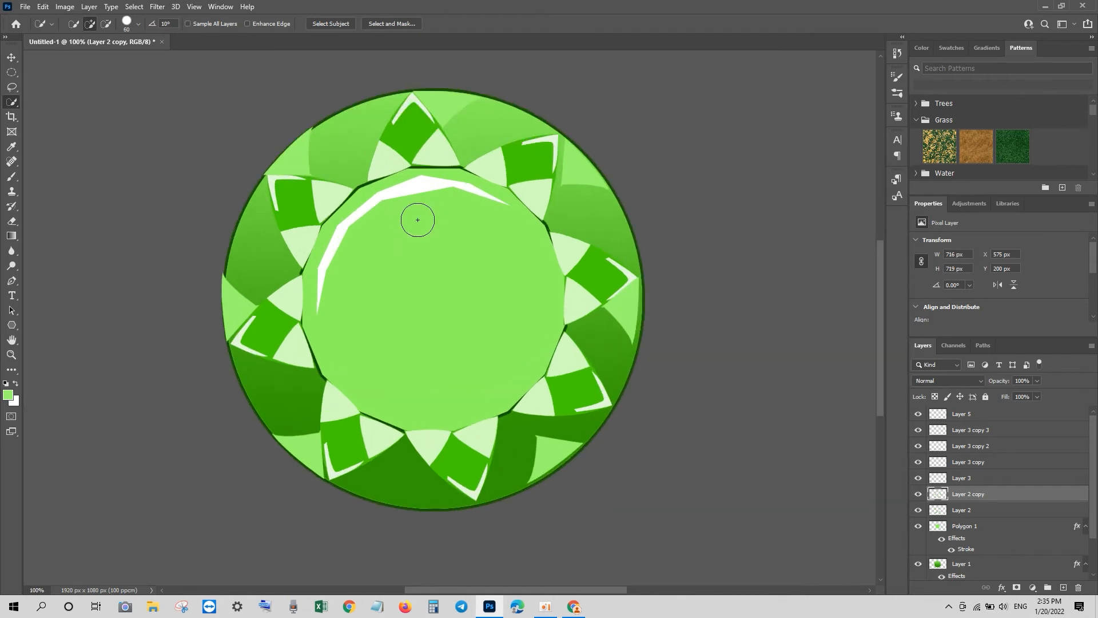
{"action": "key", "text": "bracketleft"}
{"action": "key", "text": "bracketleft"}
{"action": "left_click", "coordinate": [438, 152]}
{"action": "key", "text": "ctrl+z"}
{"action": "left_click", "coordinate": [490, 168]}
{"action": "left_click", "coordinate": [566, 248]}
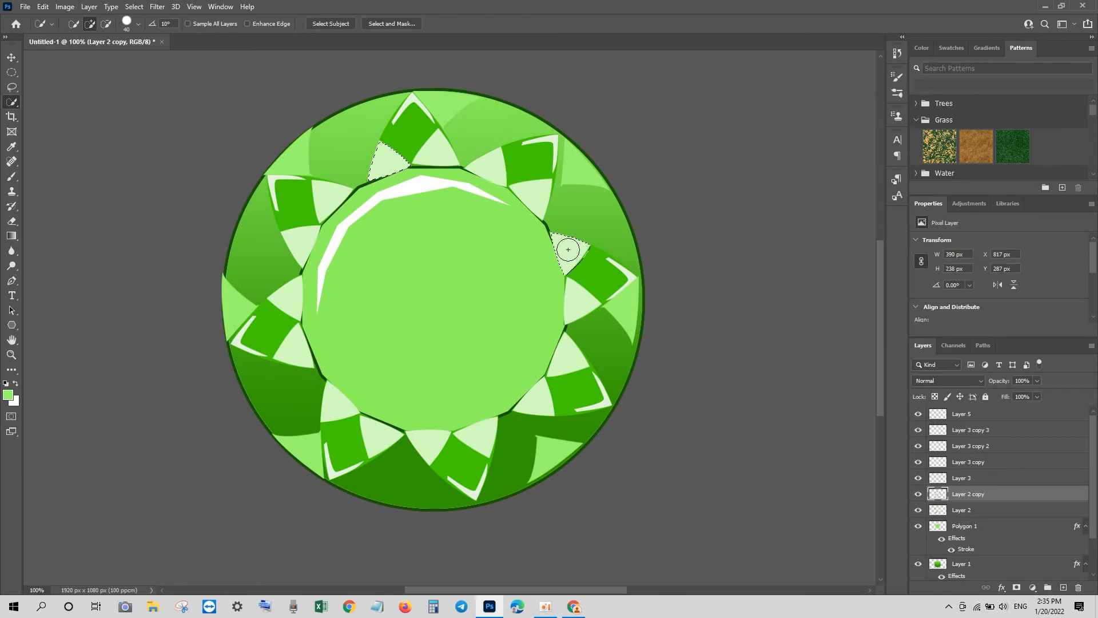
{"action": "left_click", "coordinate": [481, 436]}
{"action": "left_click", "coordinate": [294, 354]}
{"action": "left_click", "coordinate": [292, 304]}
{"action": "key", "text": "ctrl+z"}
Step: Fill the selected Layer 2 copy facets with the light-to-dark green gradient and deselect them
{"action": "left_click", "coordinate": [12, 237]}
{"action": "left_click_drag", "start_coordinate": [449, 257], "coordinate": [425, 295]}
{"action": "key", "text": "ctrl+d"}
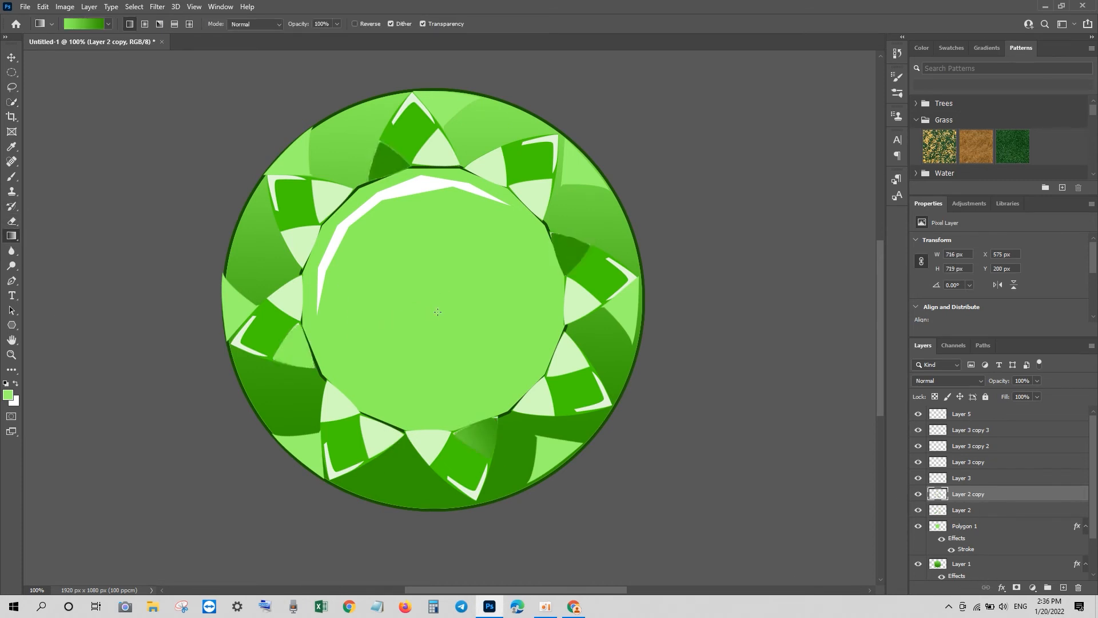
Step: Select one light inner facet on each of the four Layer 2 petals, fill them with white and deselect
{"action": "left_click", "coordinate": [954, 511]}
{"action": "key", "text": "w"}
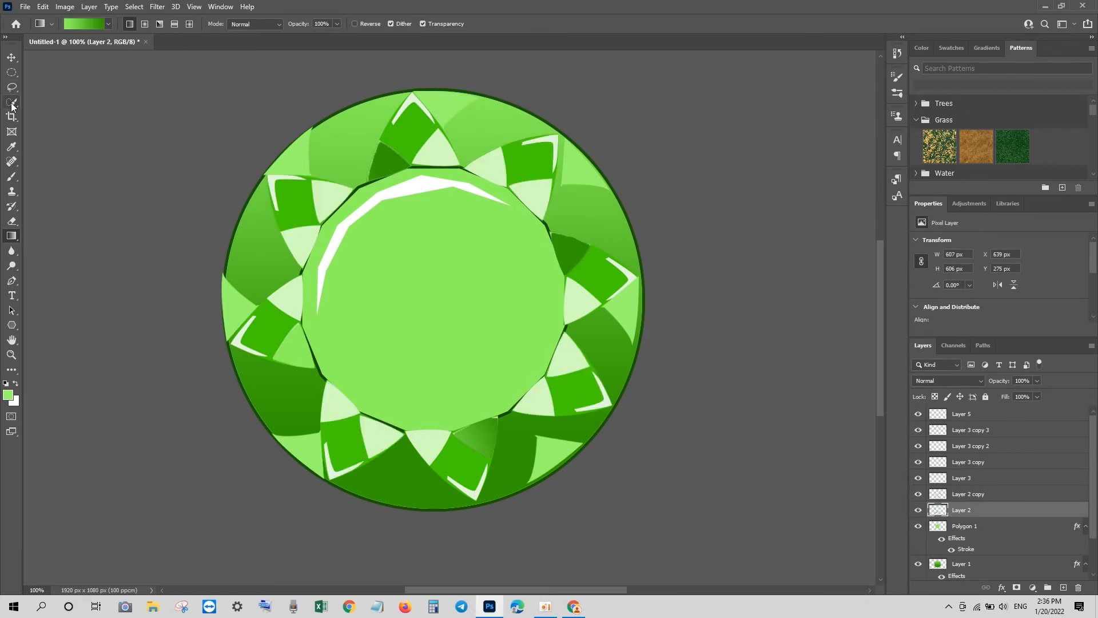
{"action": "left_click", "coordinate": [310, 249]}
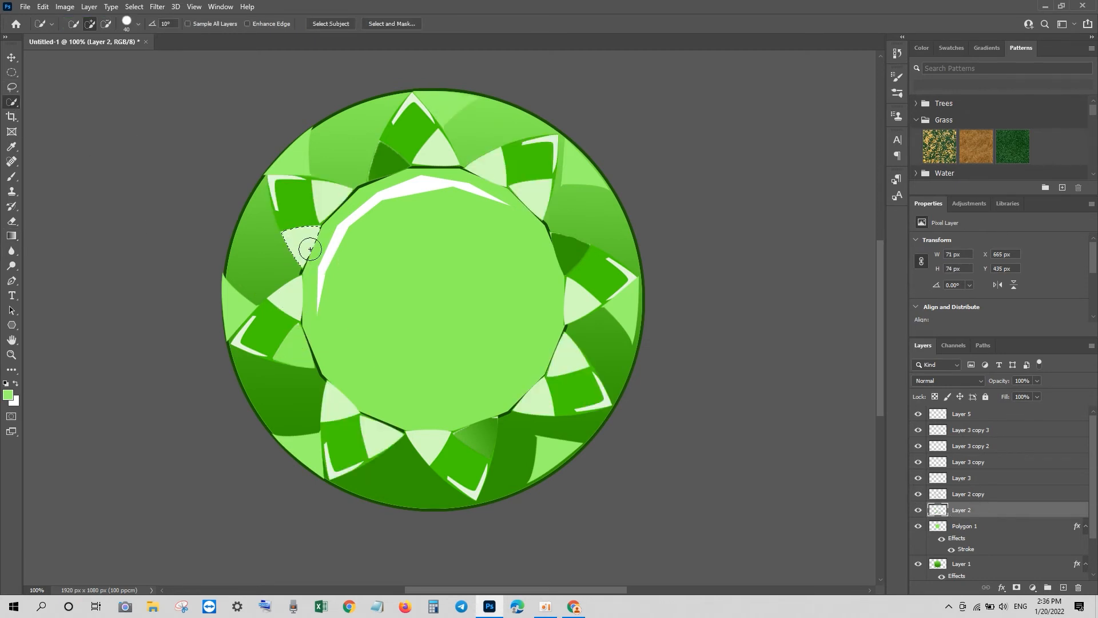
{"action": "left_click", "coordinate": [528, 192]}
{"action": "left_click", "coordinate": [534, 403]}
{"action": "left_click", "coordinate": [346, 403]}
{"action": "key", "text": "ctrl+BackSpace"}
{"action": "key", "text": "ctrl+d"}
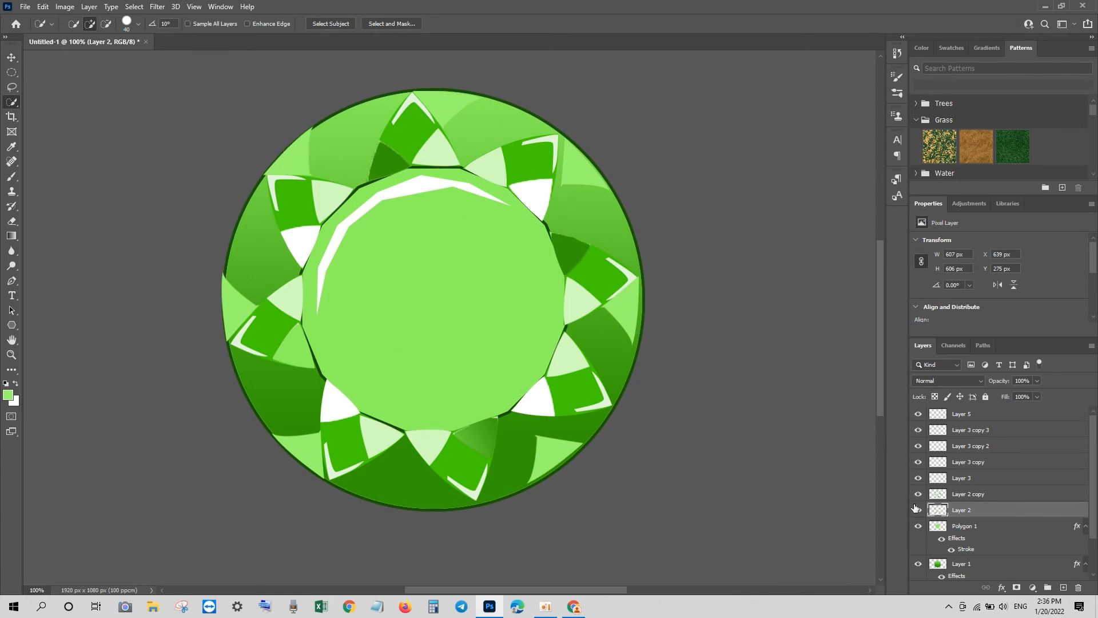
Step: Examine which petals and rim facets each layer holds by toggling the layers' visibility
{"action": "left_click", "coordinate": [918, 564]}
{"action": "left_click", "coordinate": [918, 564]}
{"action": "left_click", "coordinate": [918, 496]}
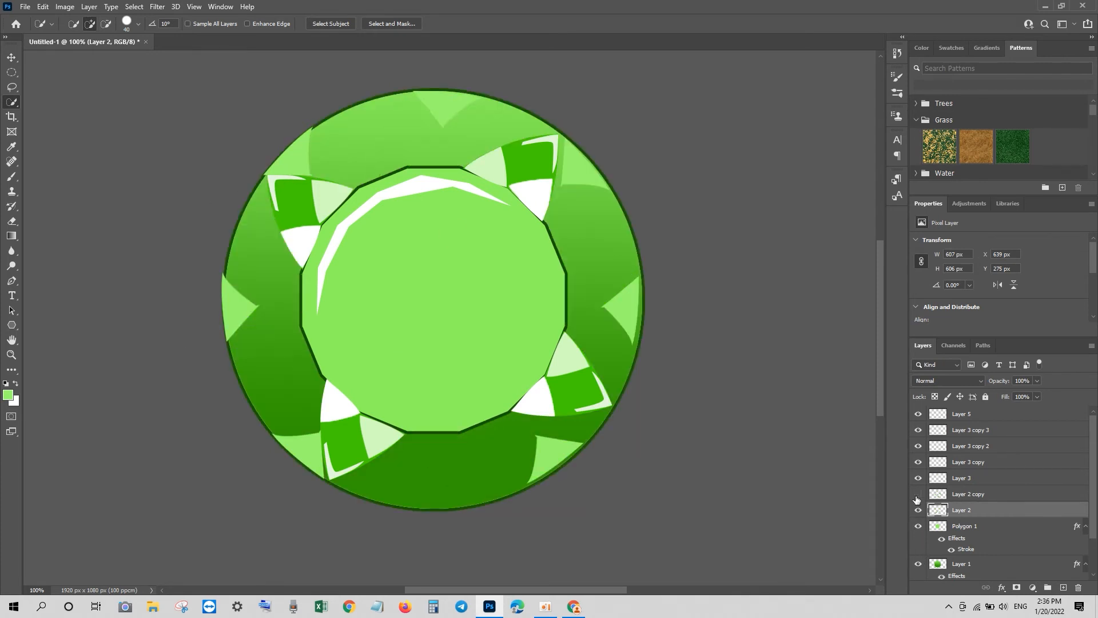
{"action": "left_click", "coordinate": [918, 496]}
{"action": "left_click", "coordinate": [920, 463]}
{"action": "left_click", "coordinate": [920, 462]}
{"action": "double_click", "coordinate": [922, 436]}
{"action": "key", "text": "Escape"}
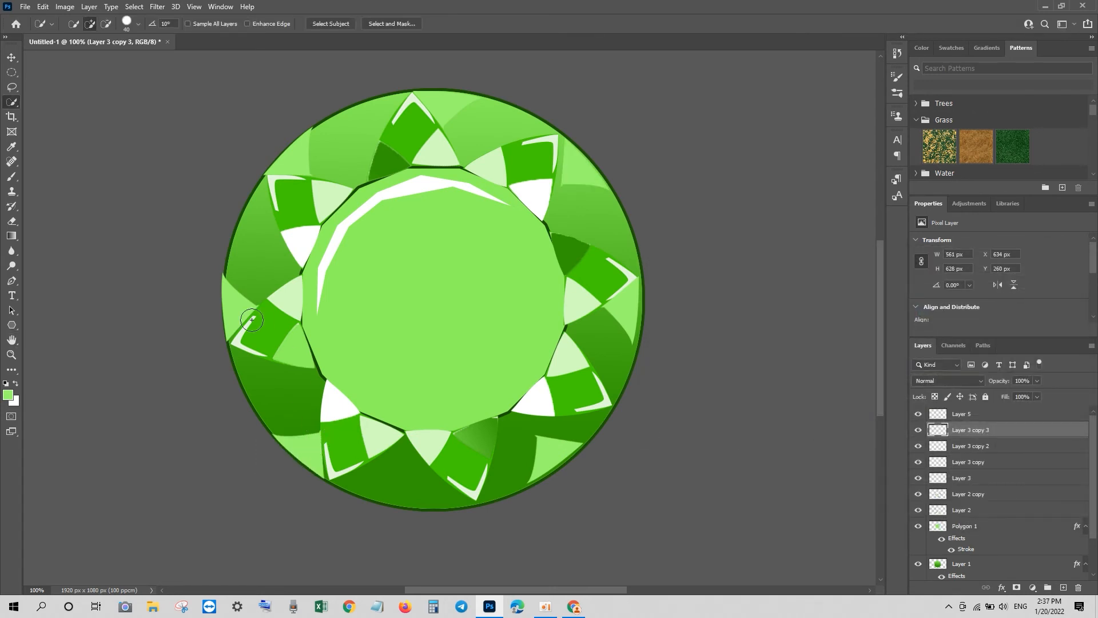
Step: Fill the two side rim facets of Layer 3 copy 2 with white
{"action": "left_click", "coordinate": [937, 447]}
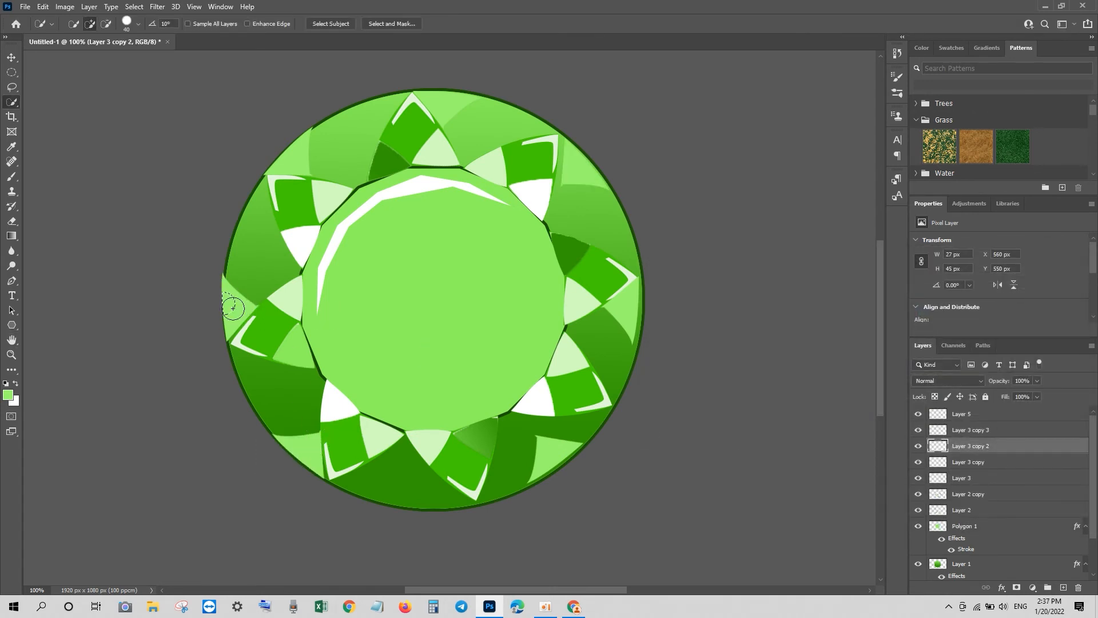
{"action": "left_click", "coordinate": [233, 309]}
{"action": "left_click", "coordinate": [918, 446]}
{"action": "left_click", "coordinate": [918, 445]}
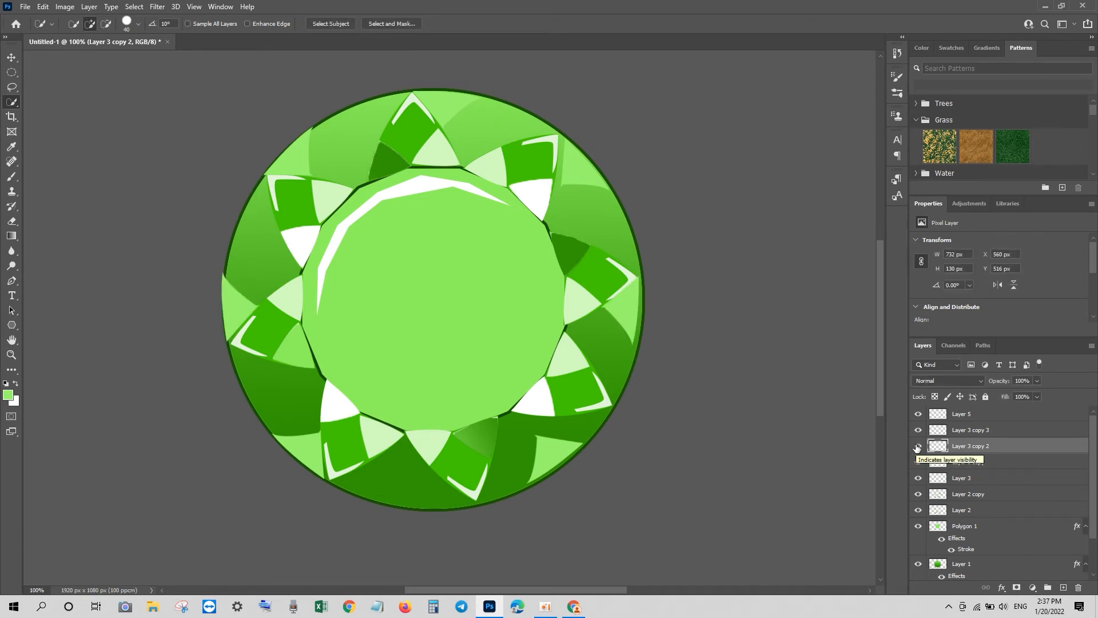
{"action": "left_click", "coordinate": [940, 445], "text": "ctrl"}
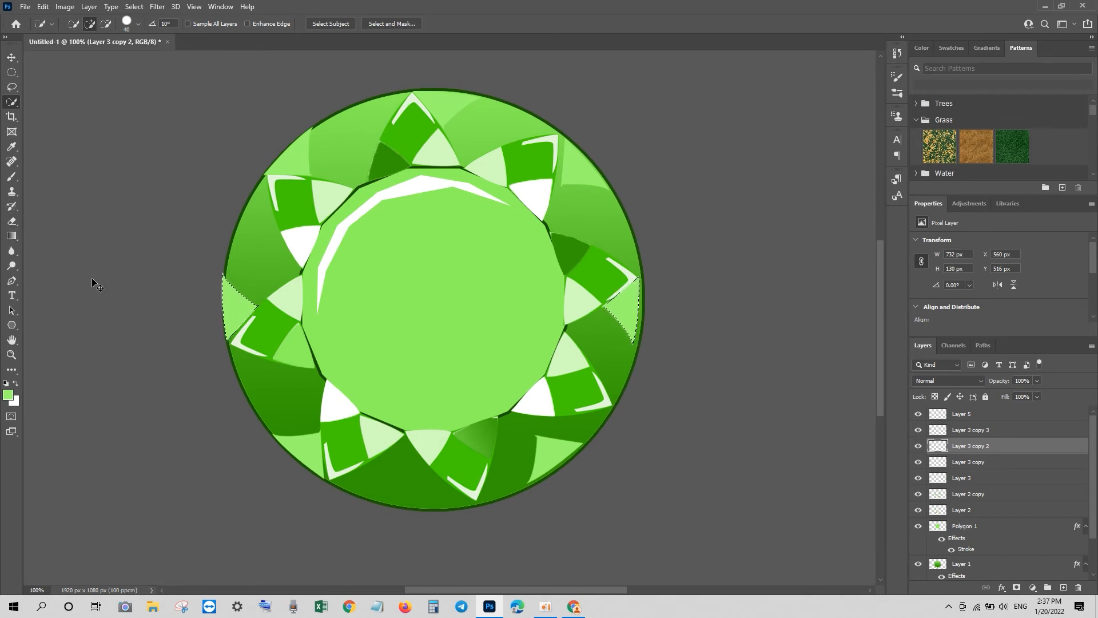
{"action": "key", "text": "ctrl+BackSpace"}
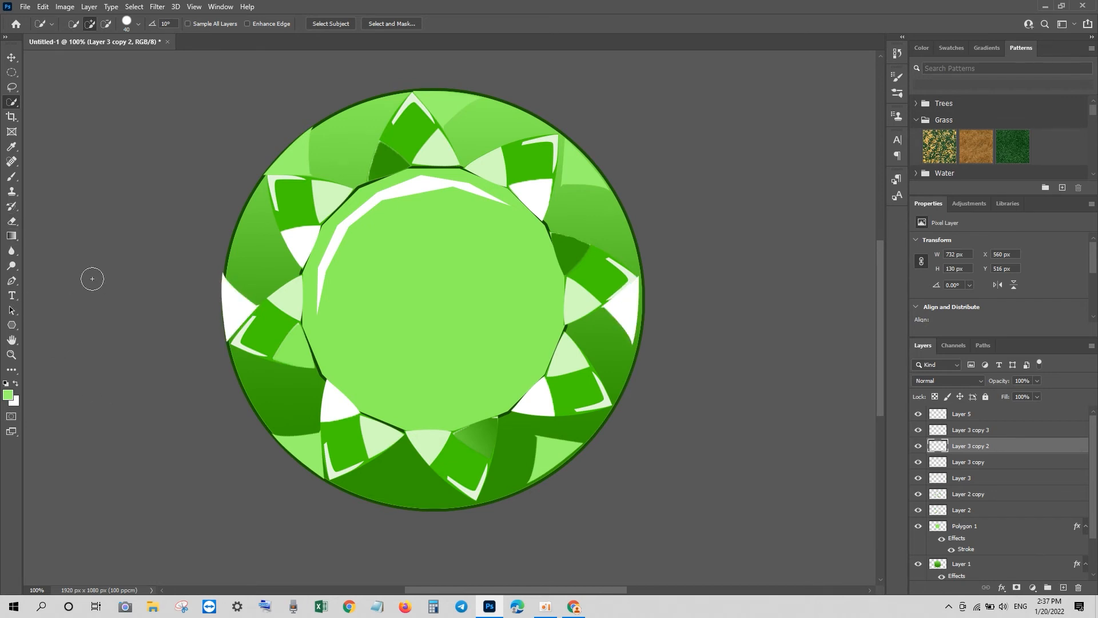
Step: Load the two Layer 3 copy rim facets as a selection and fill it with sampled petal green 42cf03 as background color
{"action": "left_click", "coordinate": [936, 464], "text": "ctrl"}
{"action": "left_click", "coordinate": [16, 403]}
{"action": "left_click", "coordinate": [275, 321]}
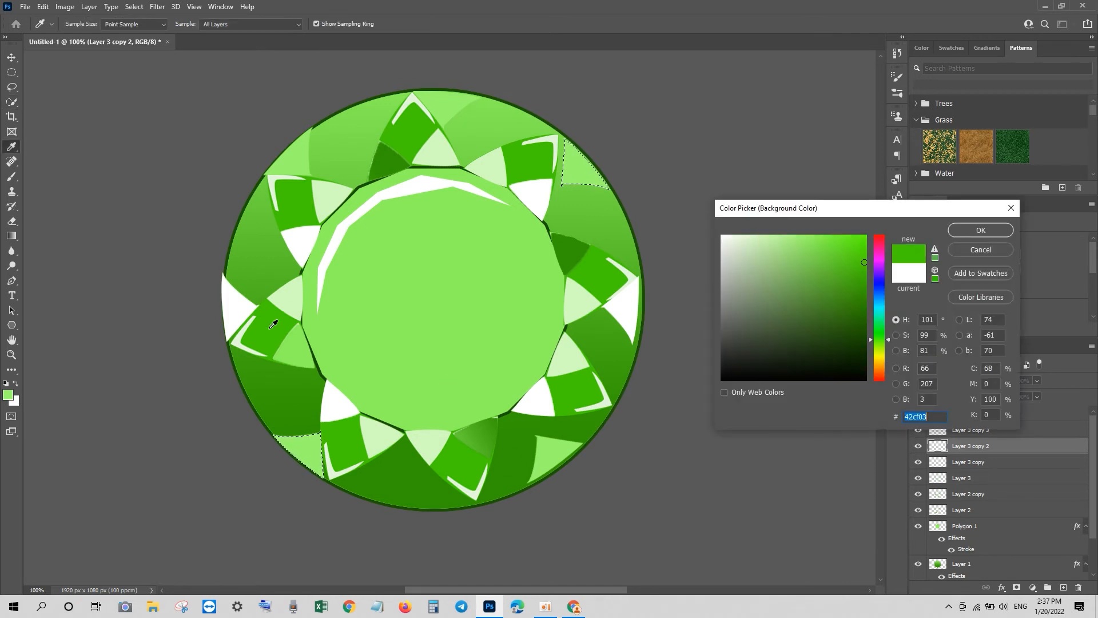
{"action": "left_click", "coordinate": [979, 230]}
{"action": "key", "text": "w"}
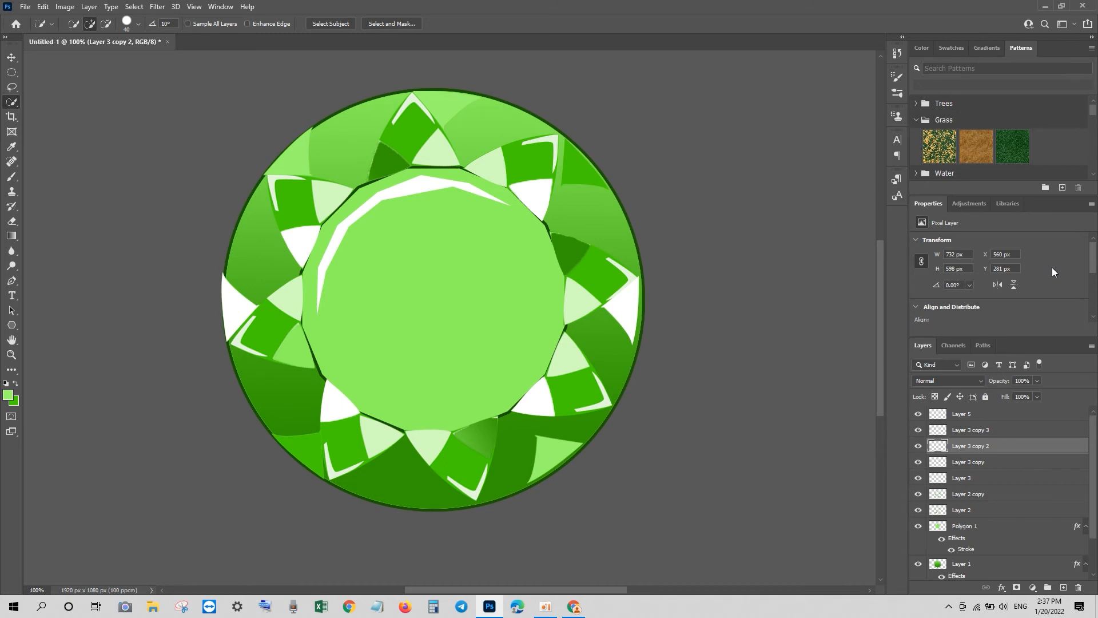
Step: Activate the circle layer, Layer 1, and load its outline as a selection for the Gradient tool
{"action": "key", "text": "v"}
{"action": "left_click", "coordinate": [261, 245]}
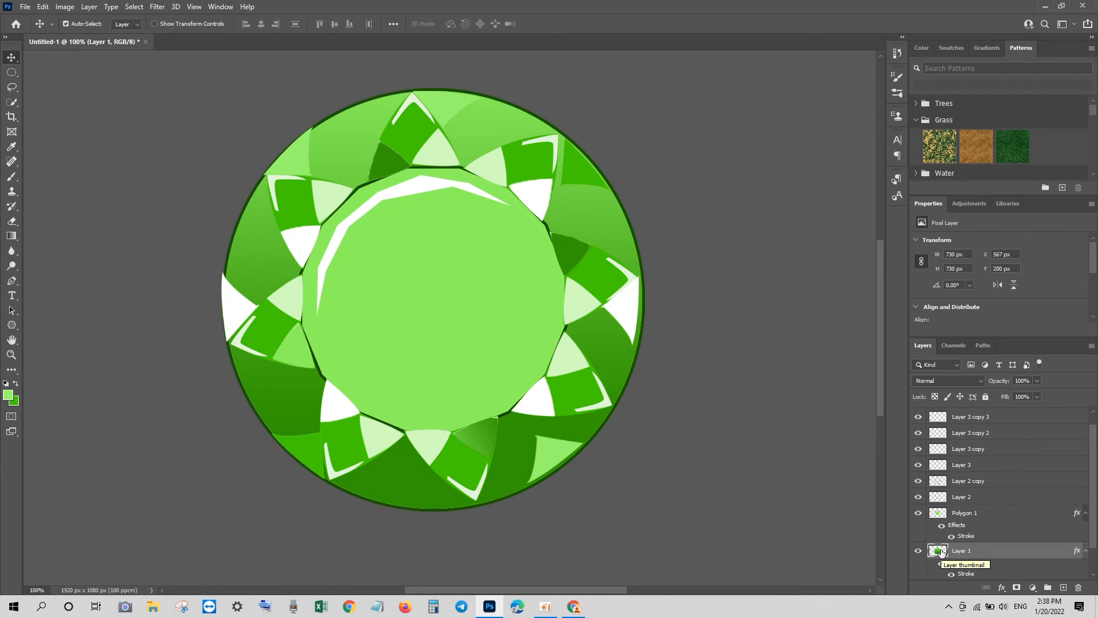
{"action": "left_click", "coordinate": [941, 551], "text": "ctrl"}
{"action": "left_click", "coordinate": [12, 238]}
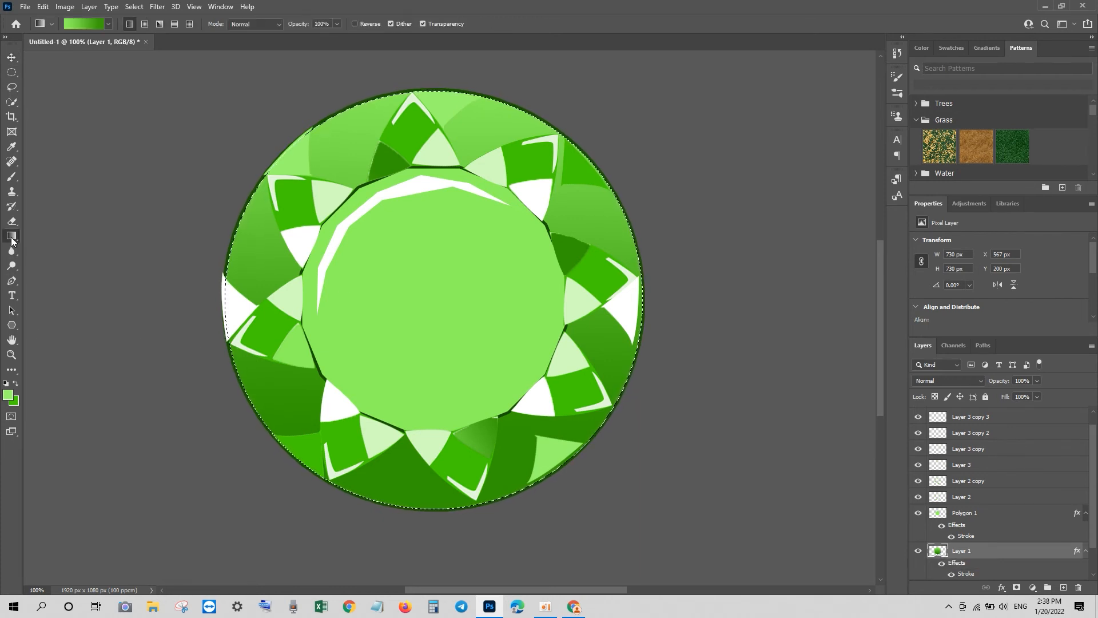
Step: Add a light green stop and a white stop at 54% to the gradient, try it on the circle and undo the fill
{"action": "left_click", "coordinate": [83, 24]}
{"action": "left_click", "coordinate": [710, 433]}
{"action": "left_click", "coordinate": [762, 481]}
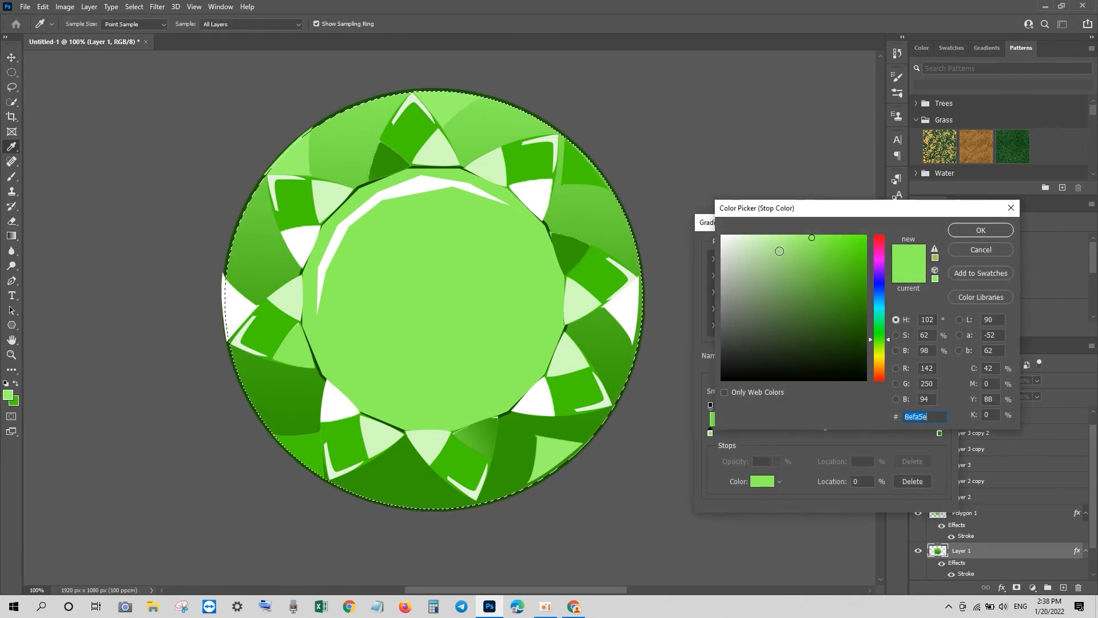
{"action": "left_click", "coordinate": [965, 230]}
{"action": "left_click", "coordinate": [836, 433]}
{"action": "left_click", "coordinate": [762, 481]}
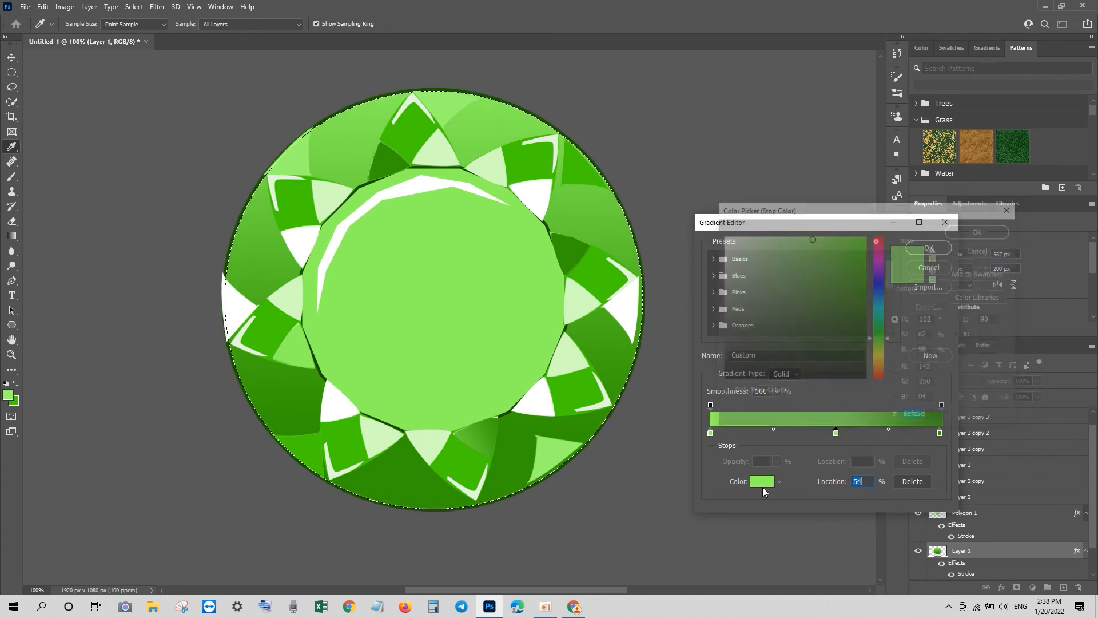
{"action": "left_click", "coordinate": [980, 229]}
{"action": "left_click", "coordinate": [710, 433]}
{"action": "left_click", "coordinate": [763, 480]}
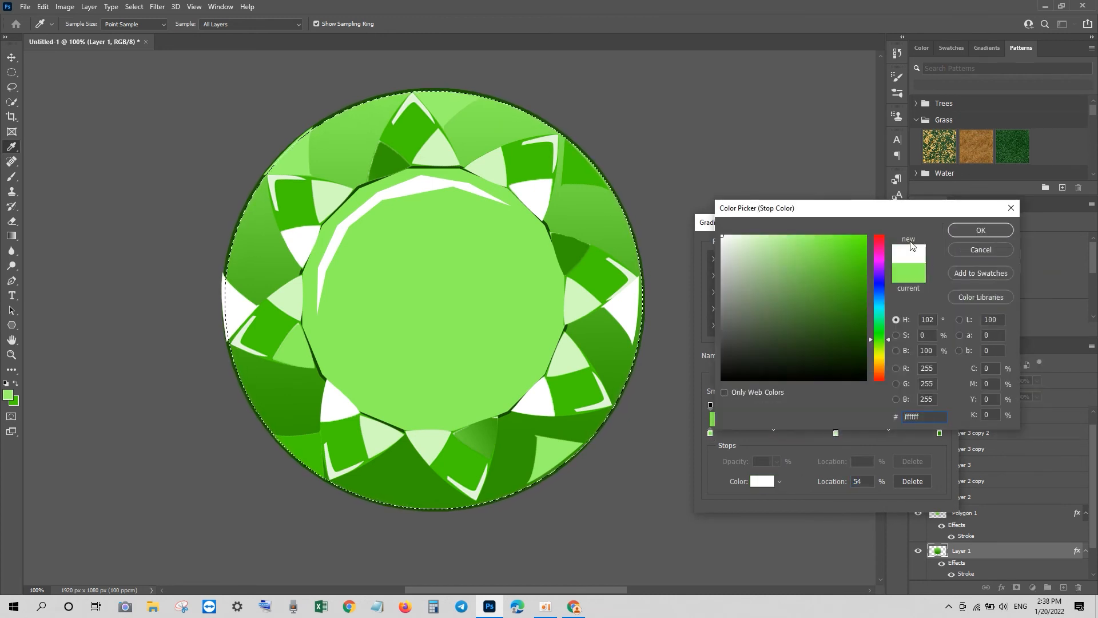
{"action": "left_click", "coordinate": [915, 228]}
{"action": "left_click", "coordinate": [928, 247]}
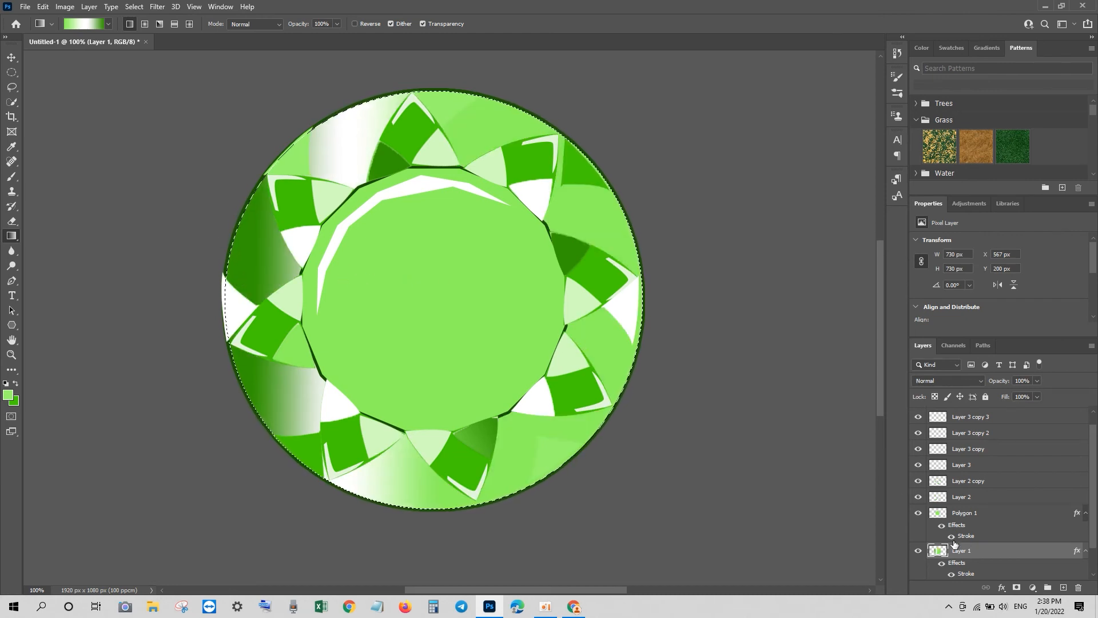
{"action": "key", "text": "ctrl+z"}
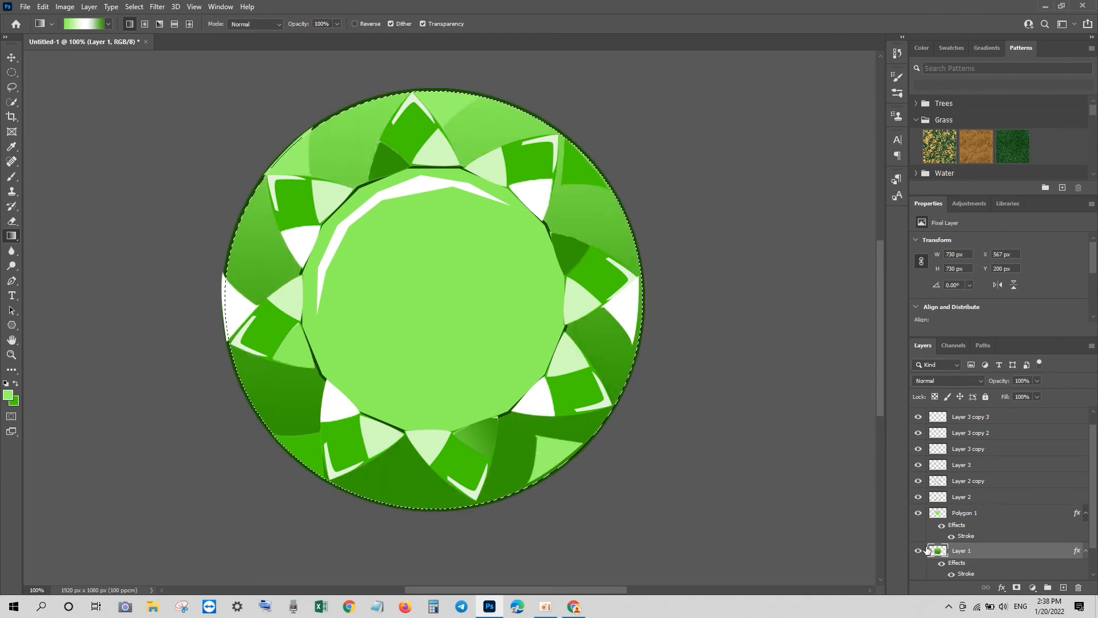
Step: Rearrange the gradient to start with white and have light green at 19%, and fill the circle with it
{"action": "left_click", "coordinate": [85, 23]}
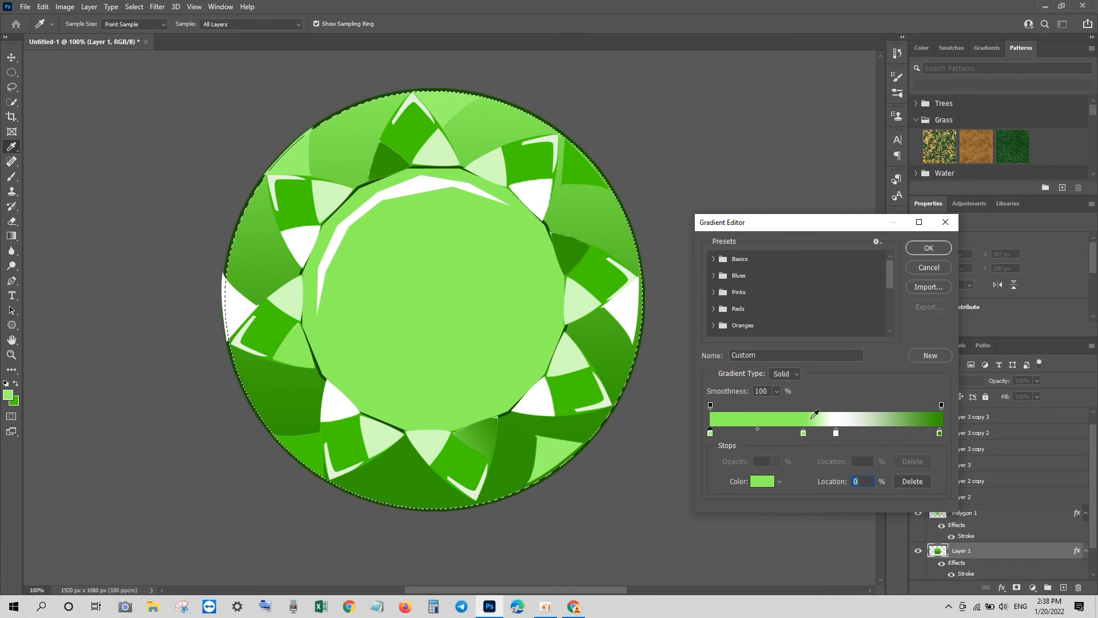
{"action": "left_click_drag", "start_coordinate": [836, 433], "coordinate": [753, 433]}
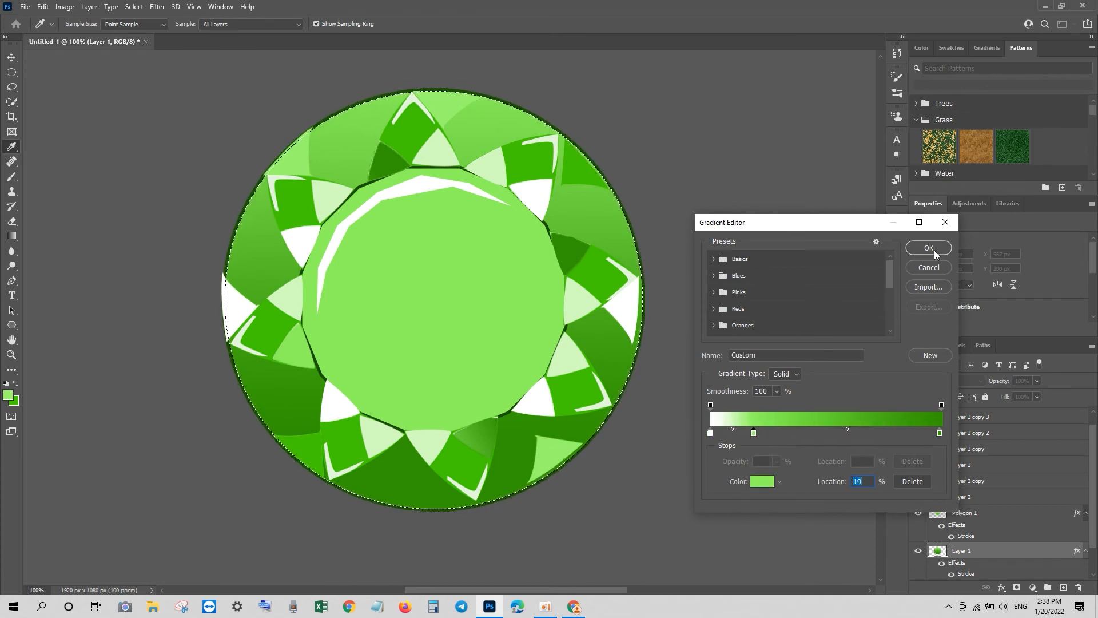
{"action": "left_click", "coordinate": [929, 248]}
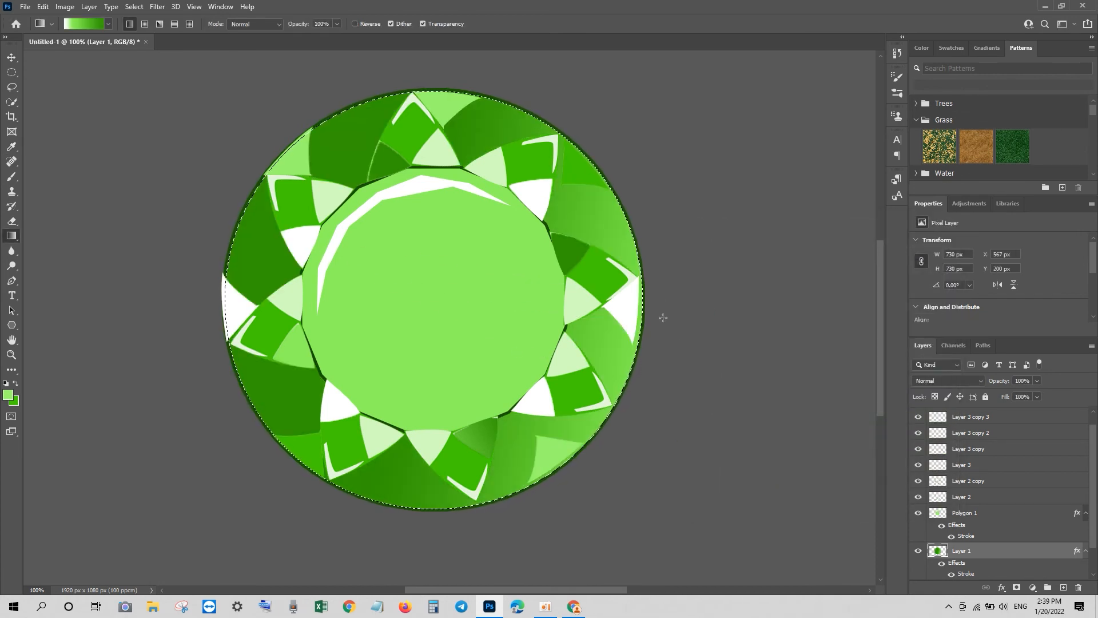
Step: Try linear, radial and diamond gradient fills on the circle, ending with a diamond fill, and deselect
{"action": "left_click_drag", "start_coordinate": [218, 143], "coordinate": [481, 343]}
{"action": "left_click_drag", "start_coordinate": [155, 414], "coordinate": [492, 241]}
{"action": "left_click", "coordinate": [145, 24]}
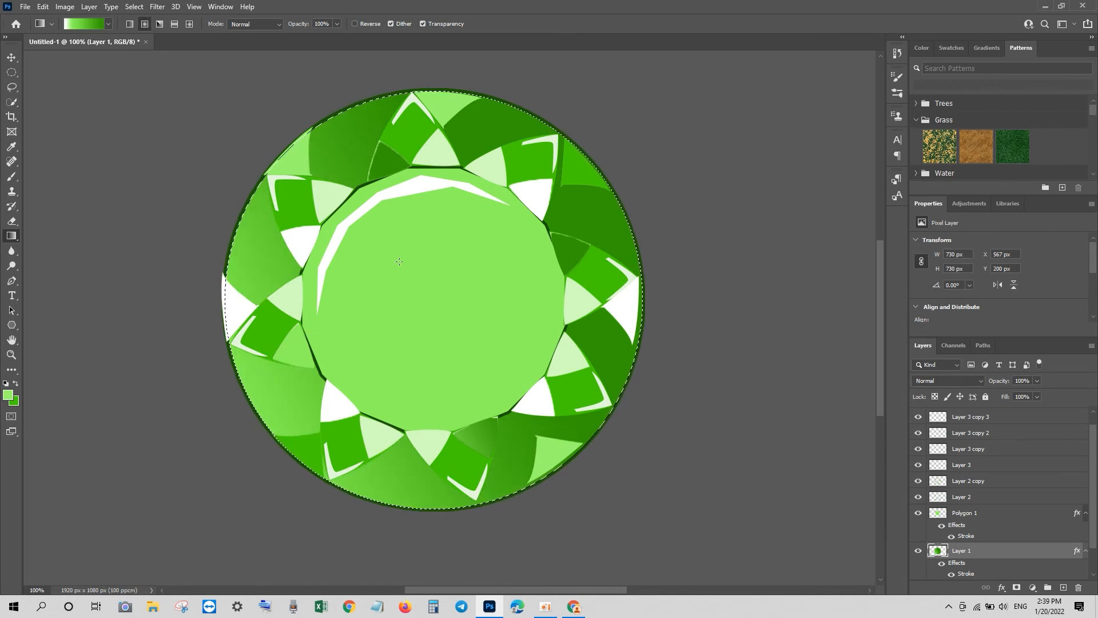
{"action": "left_click_drag", "start_coordinate": [423, 289], "coordinate": [389, 338]}
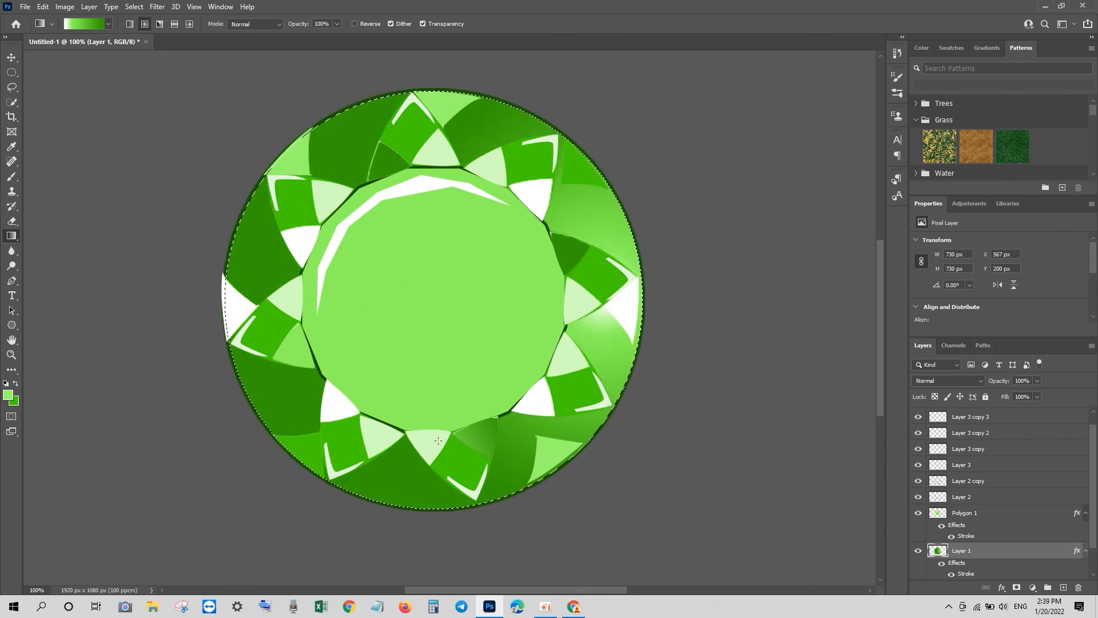
{"action": "left_click", "coordinate": [189, 25]}
{"action": "left_click_drag", "start_coordinate": [343, 274], "coordinate": [664, 377]}
{"action": "key", "text": "ctrl+d"}
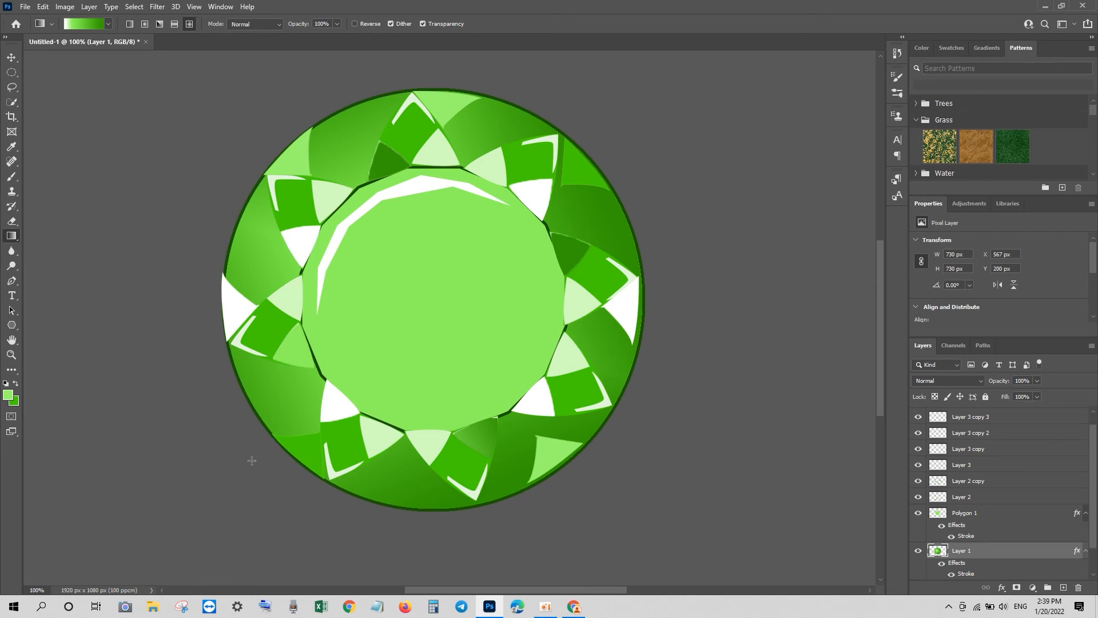
Step: Load the Layer 3 copy 2 rim facets as a selection, fill them with the light green as background color, and deselect
{"action": "left_click", "coordinate": [11, 72]}
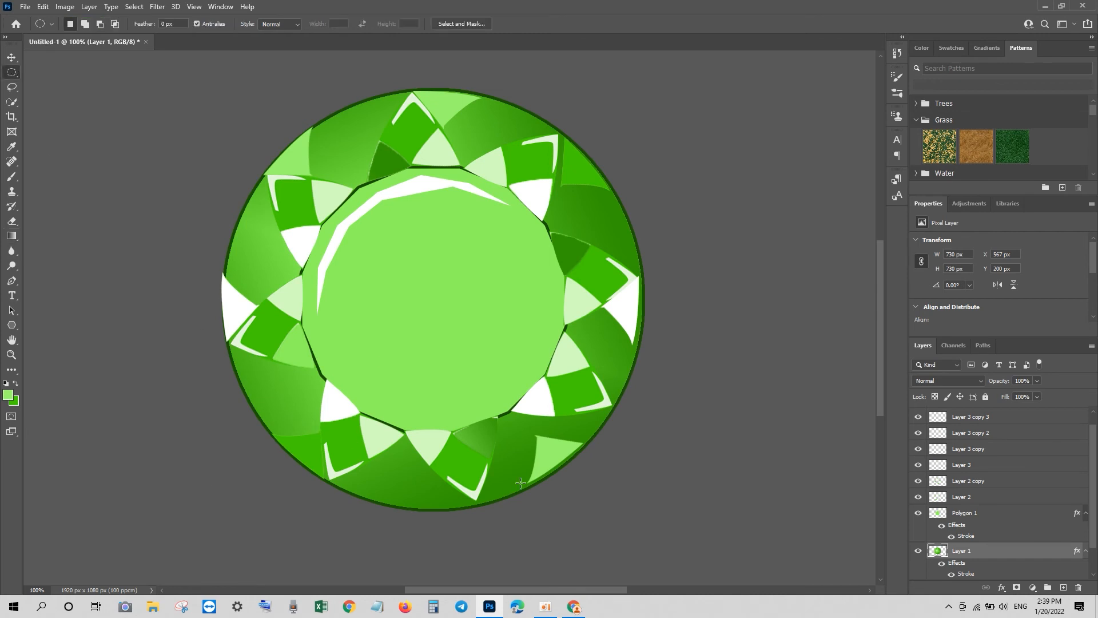
{"action": "key", "text": "v"}
{"action": "left_click", "coordinate": [547, 457]}
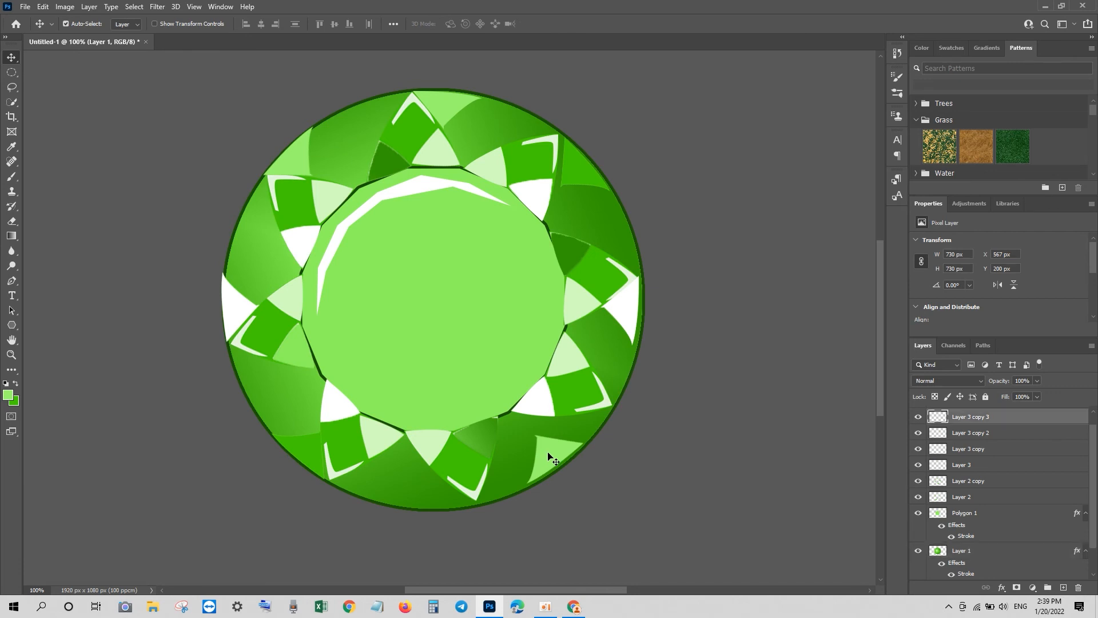
{"action": "left_click", "coordinate": [304, 450]}
{"action": "left_click", "coordinate": [921, 434]}
{"action": "left_click", "coordinate": [920, 434]}
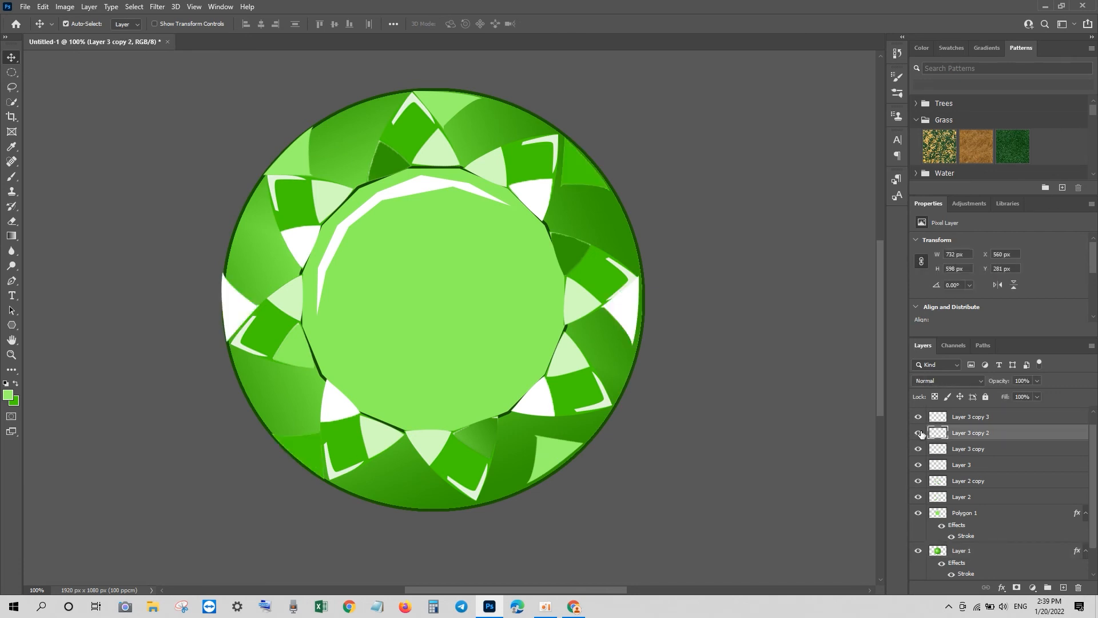
{"action": "left_click", "coordinate": [939, 433], "text": "ctrl"}
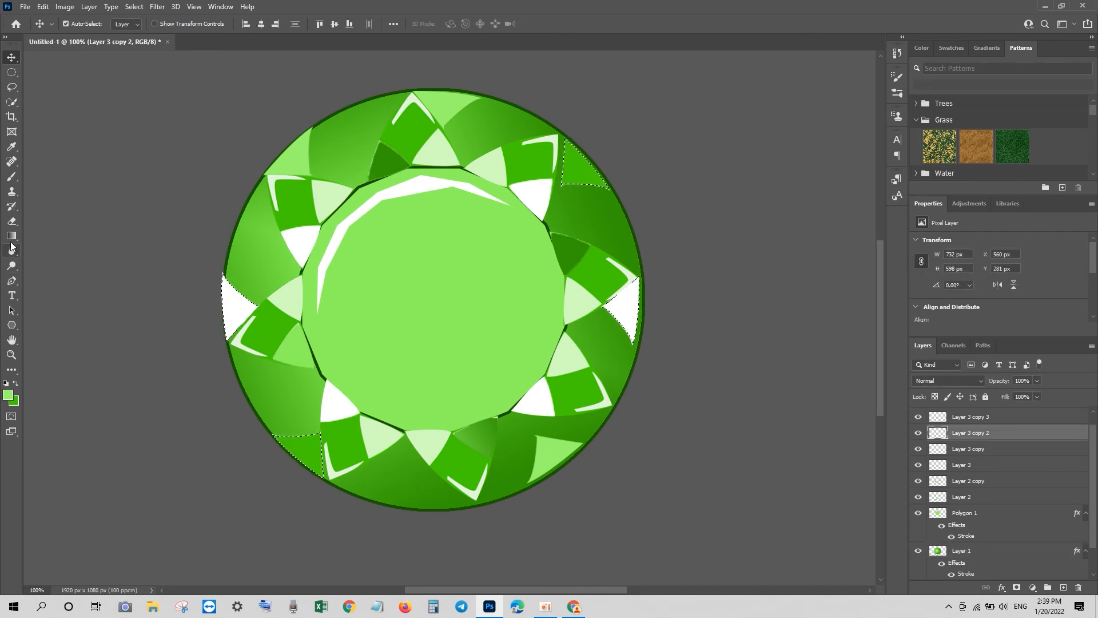
{"action": "left_click", "coordinate": [15, 400]}
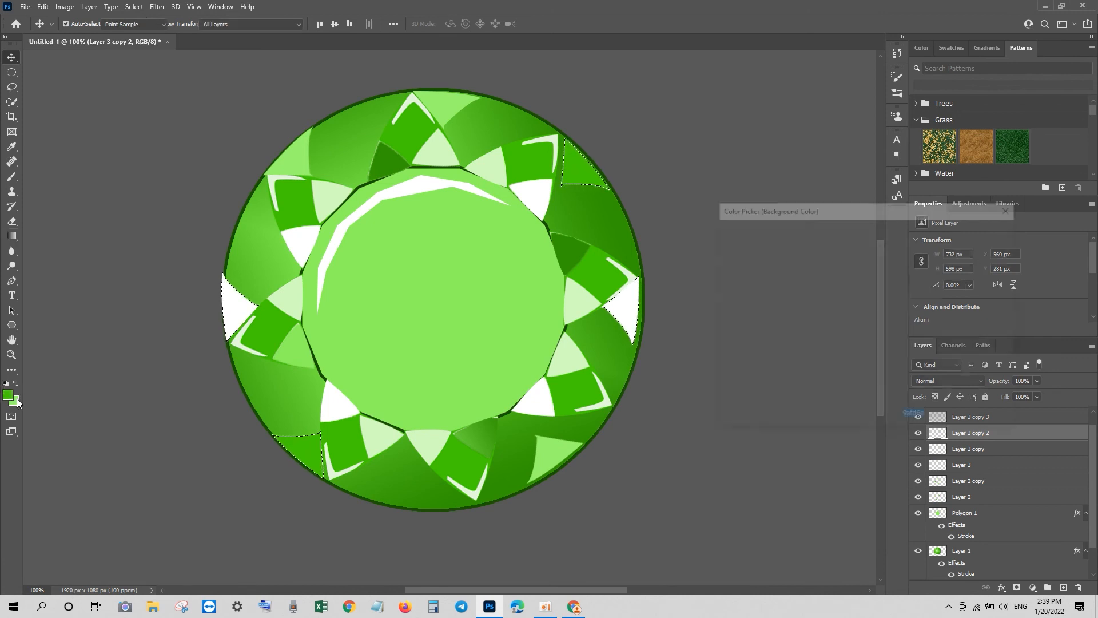
{"action": "left_click", "coordinate": [985, 230]}
{"action": "key", "text": "ctrl+BackSpace"}
{"action": "key", "text": "ctrl+d"}
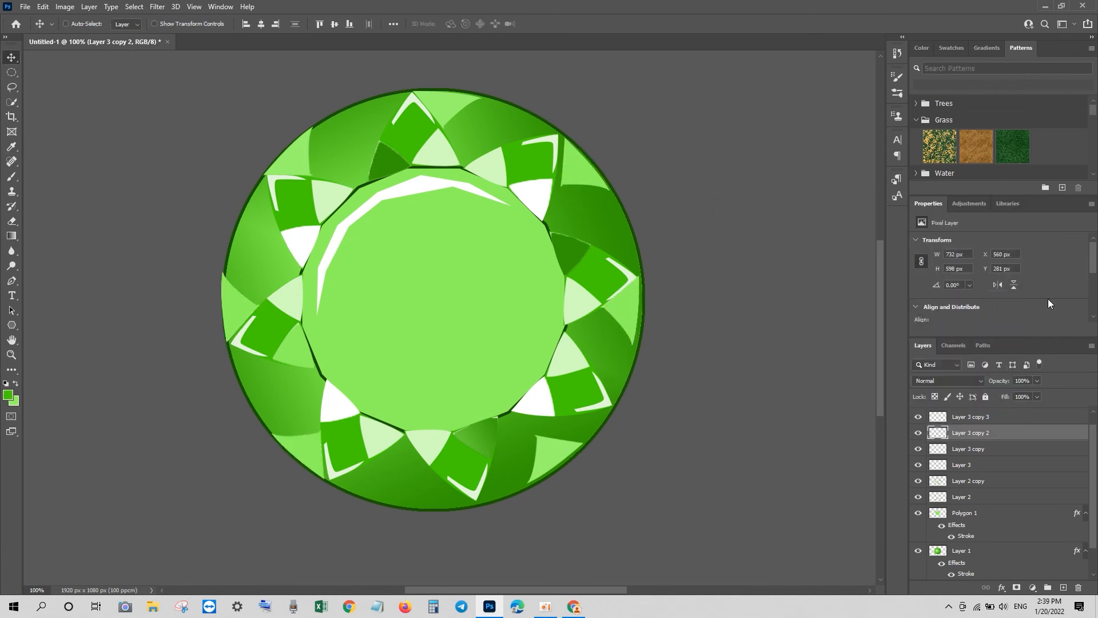
Step: Activate the circle layer, Layer 1, and load its outline as a selection for another gradient fill
{"action": "key", "text": "v"}
{"action": "key", "text": "ctrl+minus"}
{"action": "key", "text": "ctrl+minus"}
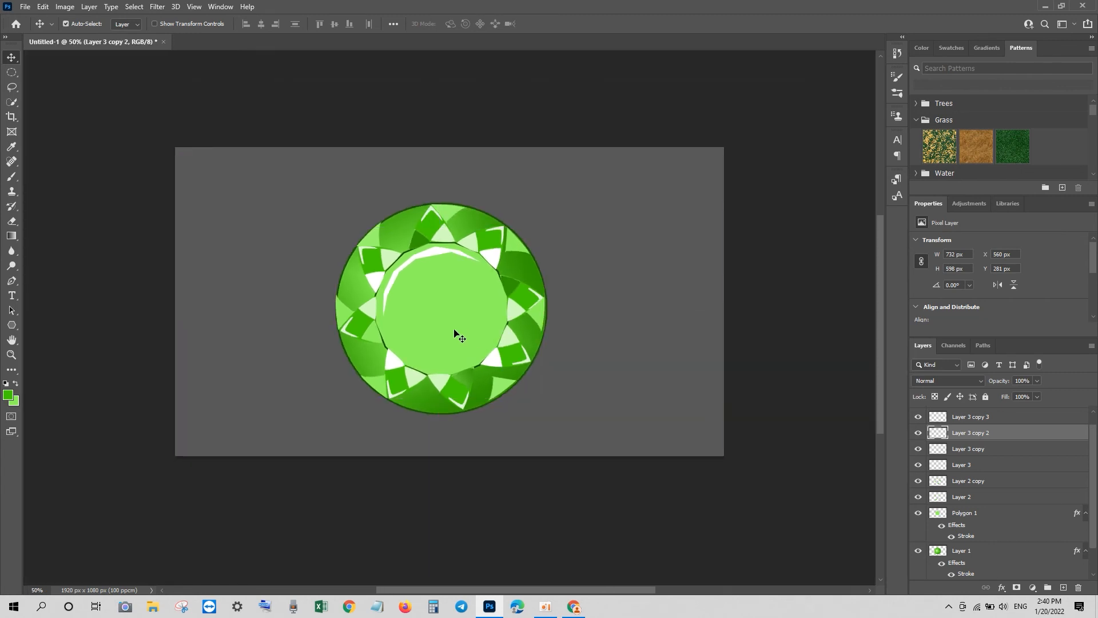
{"action": "left_click", "coordinate": [526, 265]}
{"action": "left_click", "coordinate": [940, 550], "text": "ctrl"}
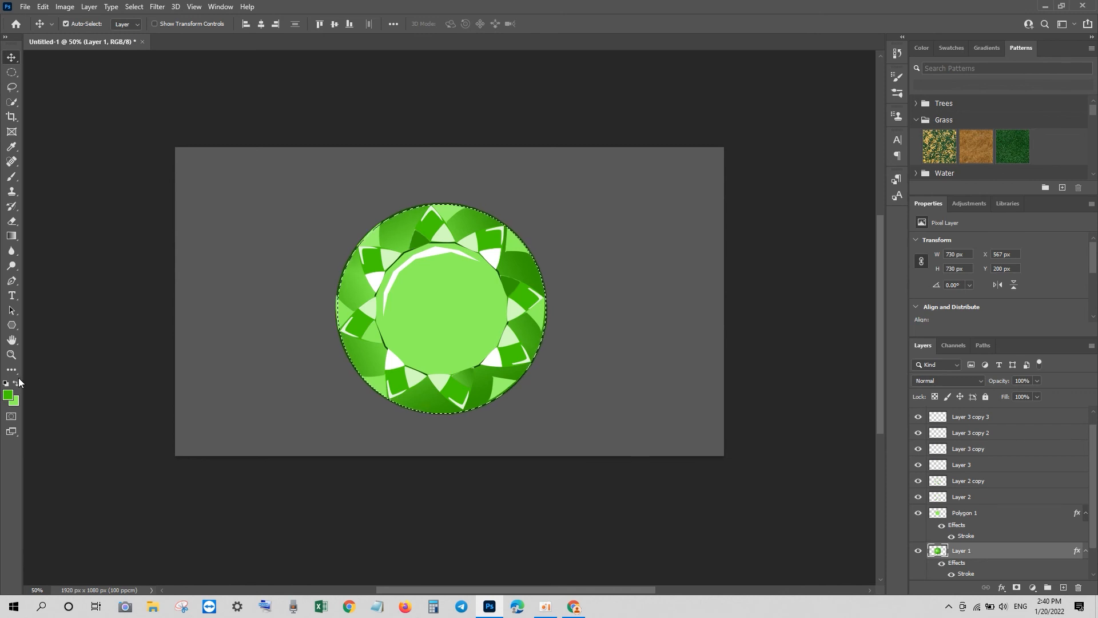
{"action": "left_click", "coordinate": [12, 236]}
Step: Recolor the gradient's dark green stop at 99% to light green and fill the circle with the diamond gradient
{"action": "left_click", "coordinate": [86, 24]}
{"action": "left_click", "coordinate": [939, 433]}
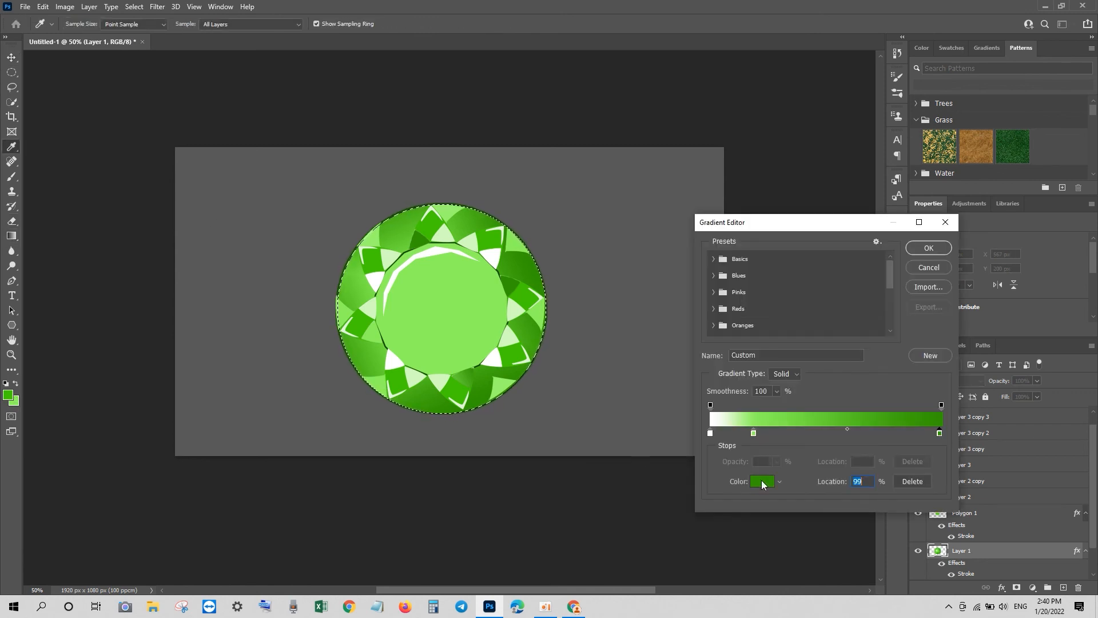
{"action": "left_click", "coordinate": [762, 482]}
{"action": "left_click", "coordinate": [777, 239]}
{"action": "left_click", "coordinate": [980, 230]}
{"action": "left_click", "coordinate": [929, 247]}
{"action": "left_click_drag", "start_coordinate": [385, 368], "coordinate": [561, 239]}
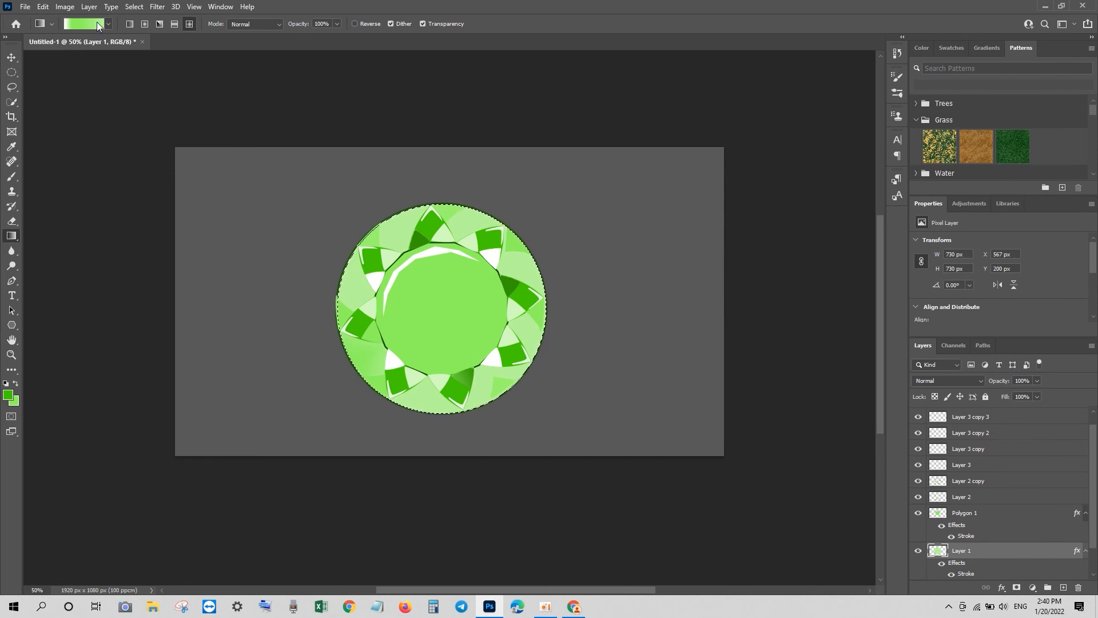
Step: Try a linear gradient fill across the circle and switch the gradient type to radial
{"action": "left_click", "coordinate": [129, 24]}
{"action": "left_click_drag", "start_coordinate": [557, 311], "coordinate": [354, 300]}
{"action": "left_click", "coordinate": [189, 24]}
{"action": "left_click", "coordinate": [145, 24]}
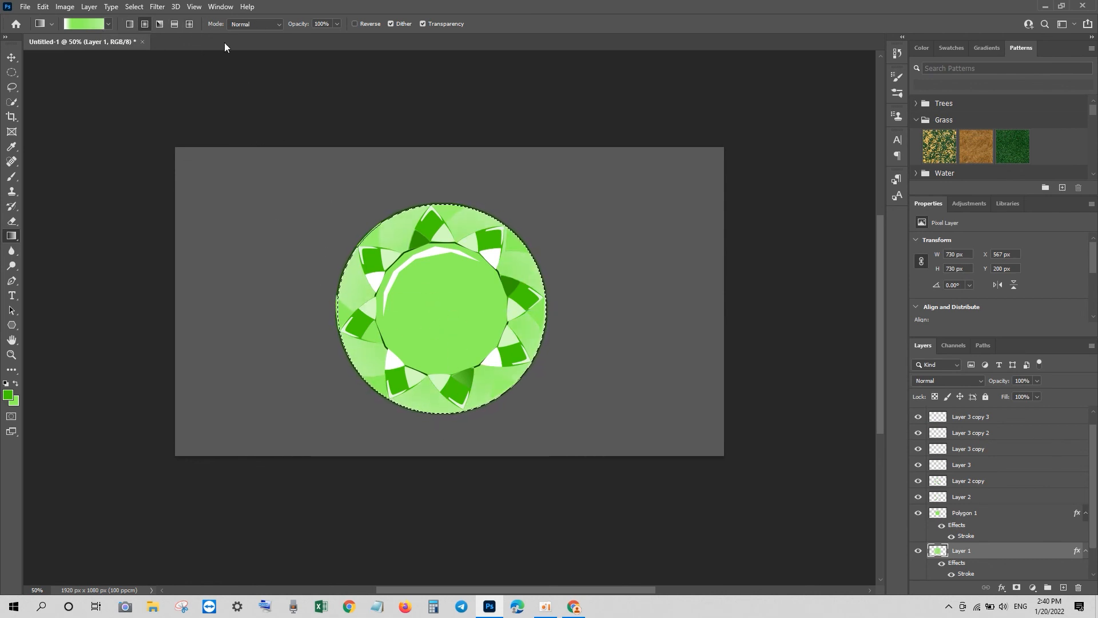
Step: Move the gradient's middle stop to 53%, add a yellow-green stop at 24%, and fill the circle with the radial gradient
{"action": "left_click", "coordinate": [80, 24]}
{"action": "left_click_drag", "start_coordinate": [753, 433], "coordinate": [833, 433]}
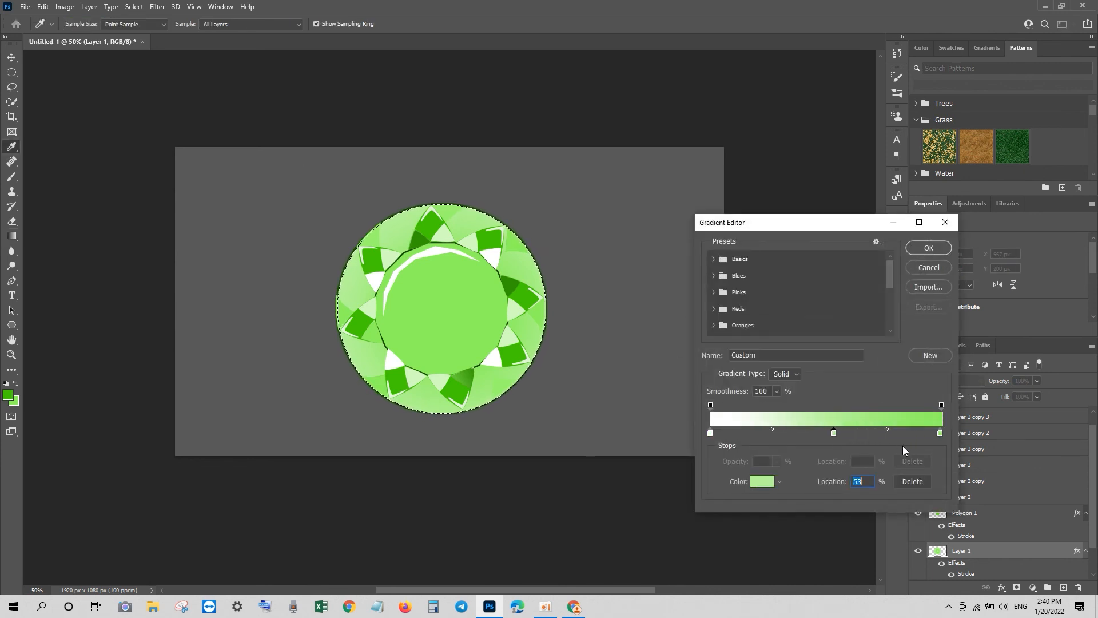
{"action": "left_click", "coordinate": [764, 433]}
{"action": "left_click", "coordinate": [762, 481]}
{"action": "left_click", "coordinate": [855, 246]}
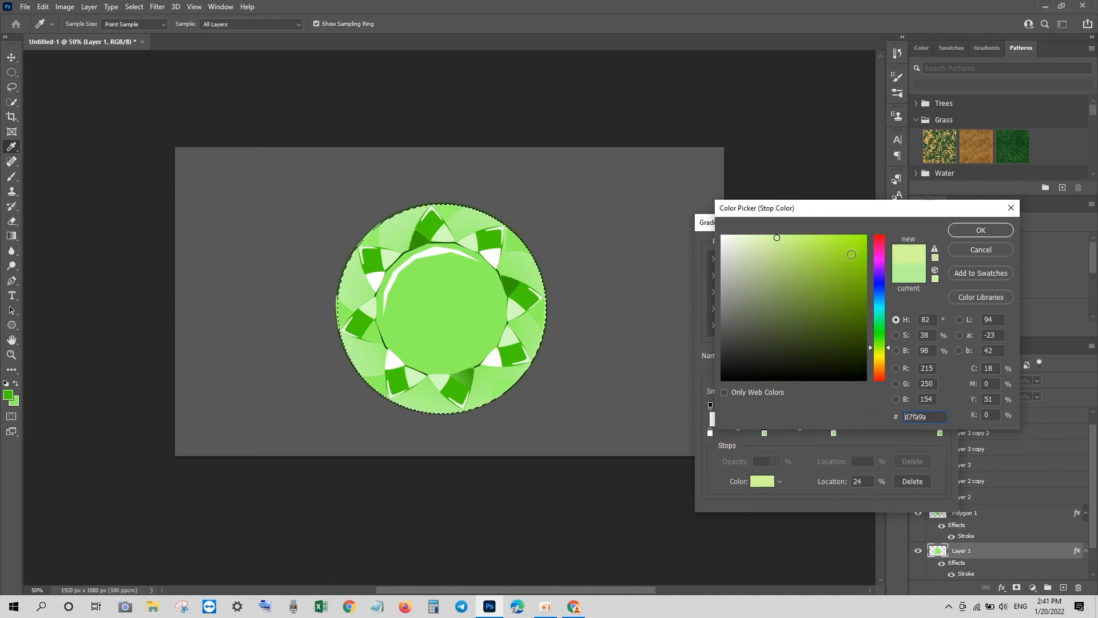
{"action": "left_click", "coordinate": [980, 230]}
{"action": "left_click", "coordinate": [915, 245]}
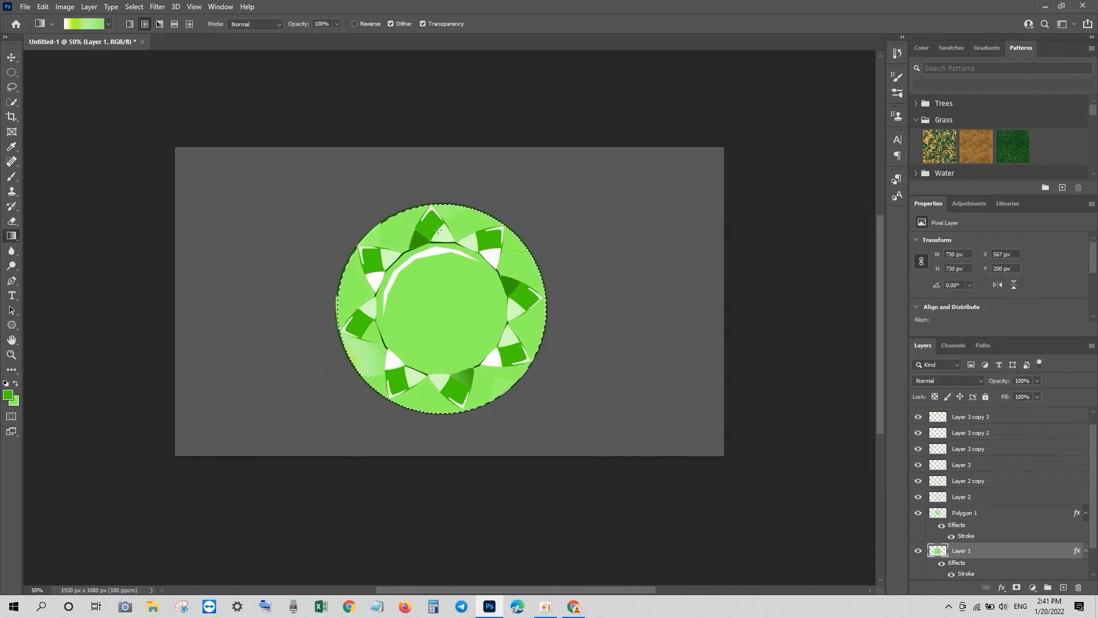
Step: Try an angle gradient and a downward linear gradient with the yellow-green stop on the circle
{"action": "left_click", "coordinate": [161, 27]}
{"action": "left_click_drag", "start_coordinate": [442, 309], "coordinate": [540, 371]}
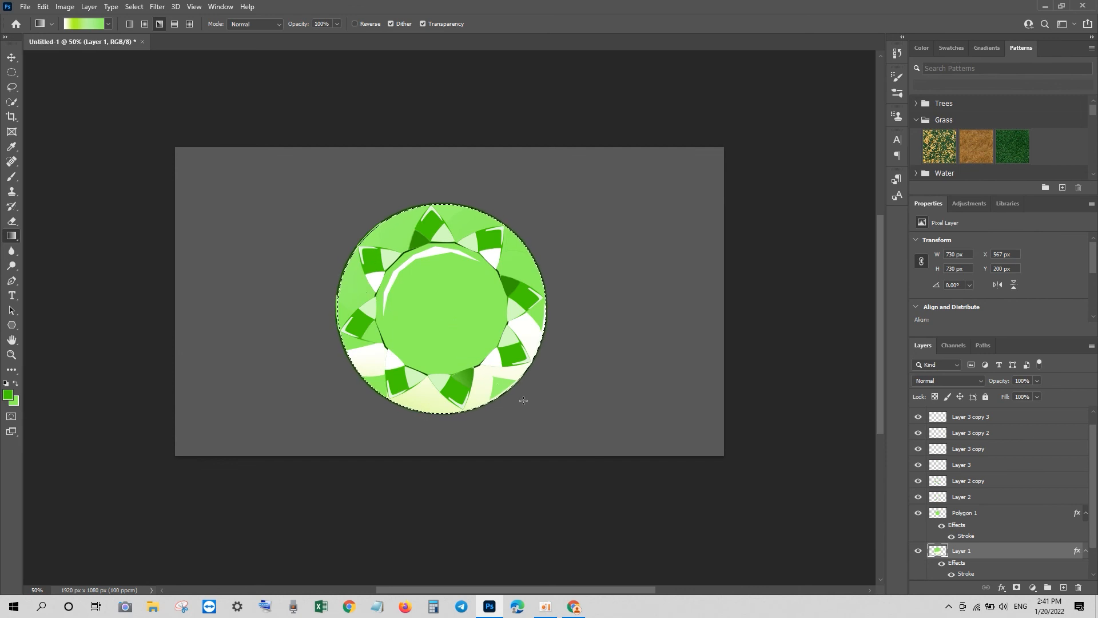
{"action": "left_click", "coordinate": [134, 25]}
{"action": "left_click_drag", "start_coordinate": [419, 317], "coordinate": [388, 460]}
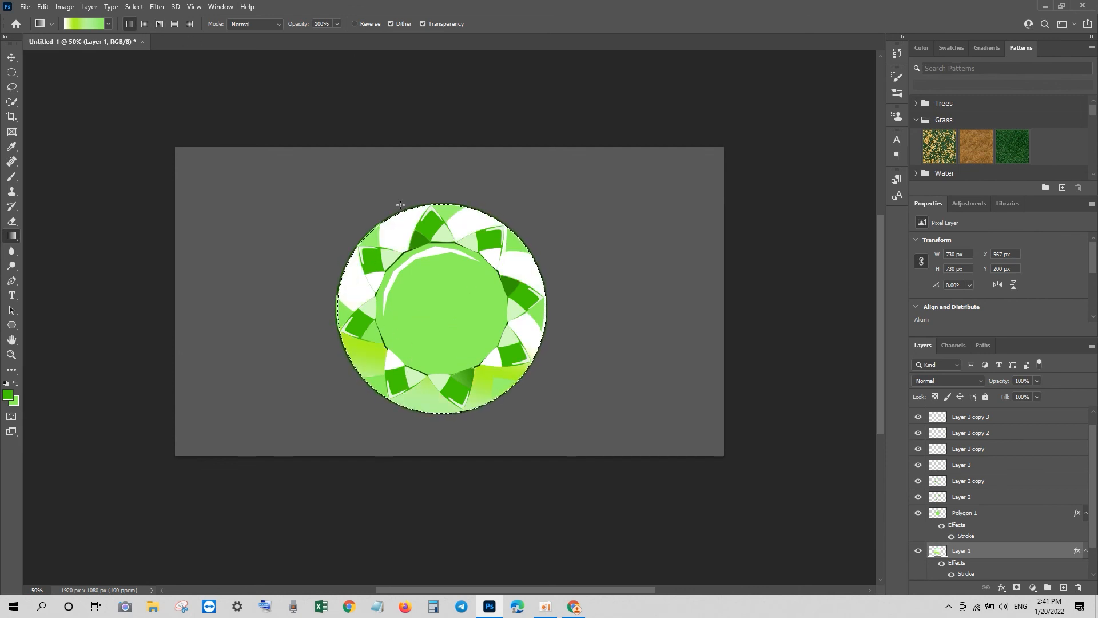
Step: Remove the yellow-green stop from the gradient, refill the circle with the linear white-to-light-green gradient, and deselect
{"action": "left_click", "coordinate": [99, 25]}
{"action": "left_click", "coordinate": [915, 250]}
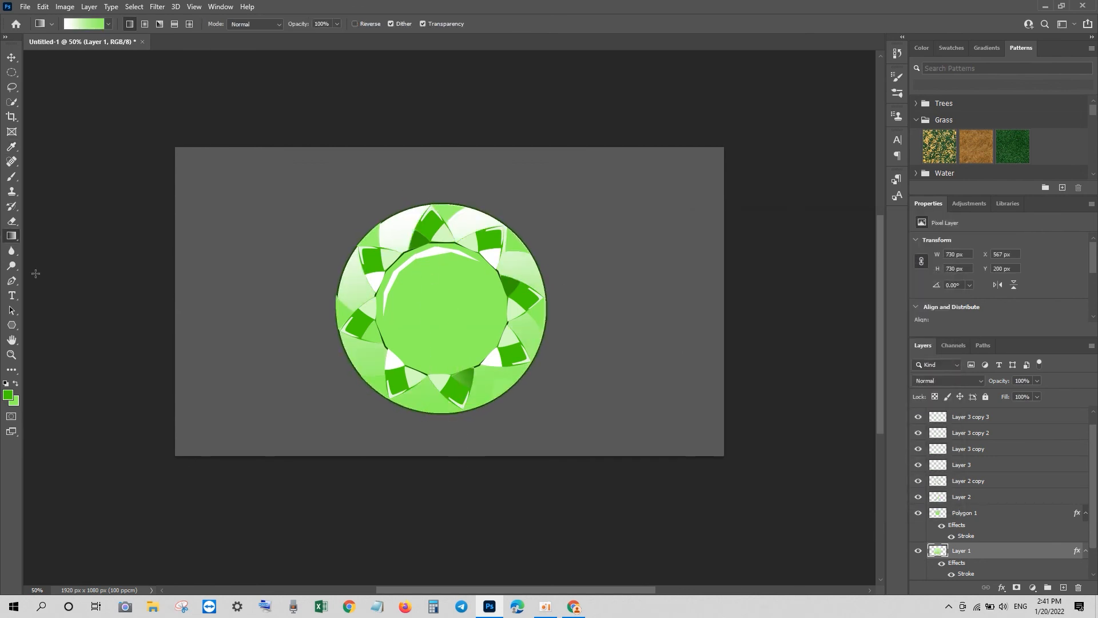
{"action": "left_click", "coordinate": [12, 57]}
Step: Rasterize the layer styles of Layer 1 and Polygon 1 so their strokes become part of the pixels
{"action": "scroll", "coordinate": [960, 510], "scroll_direction": "down", "scroll_amount": 1}
{"action": "scroll", "coordinate": [959, 512], "scroll_direction": "up", "scroll_amount": 1}
{"action": "right_click", "coordinate": [967, 563]}
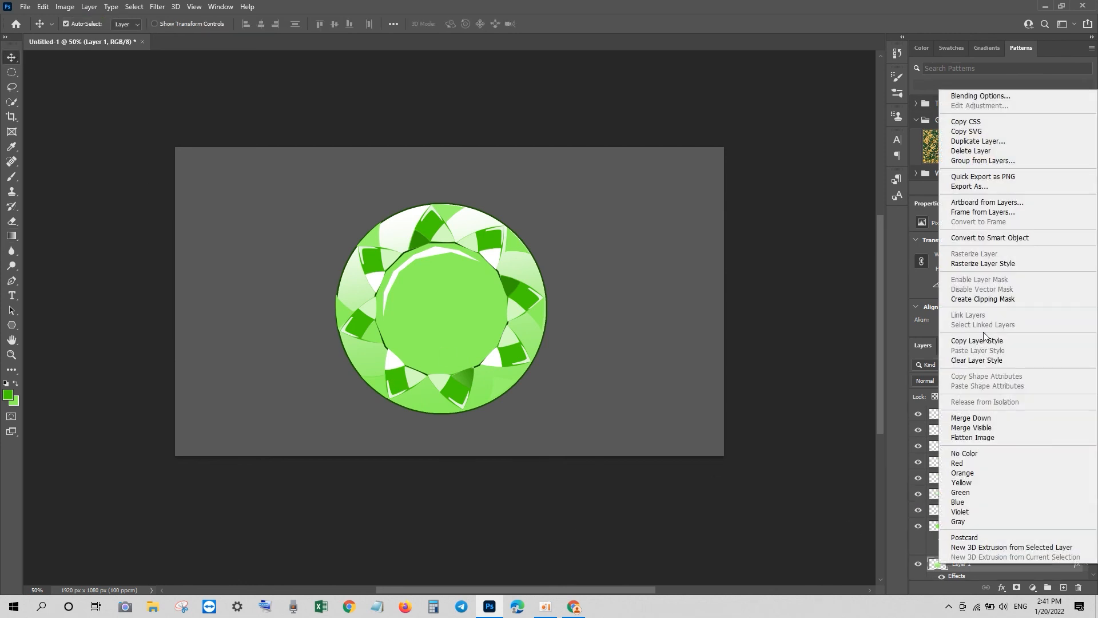
{"action": "left_click", "coordinate": [978, 360]}
{"action": "right_click", "coordinate": [968, 527]}
{"action": "left_click", "coordinate": [978, 359]}
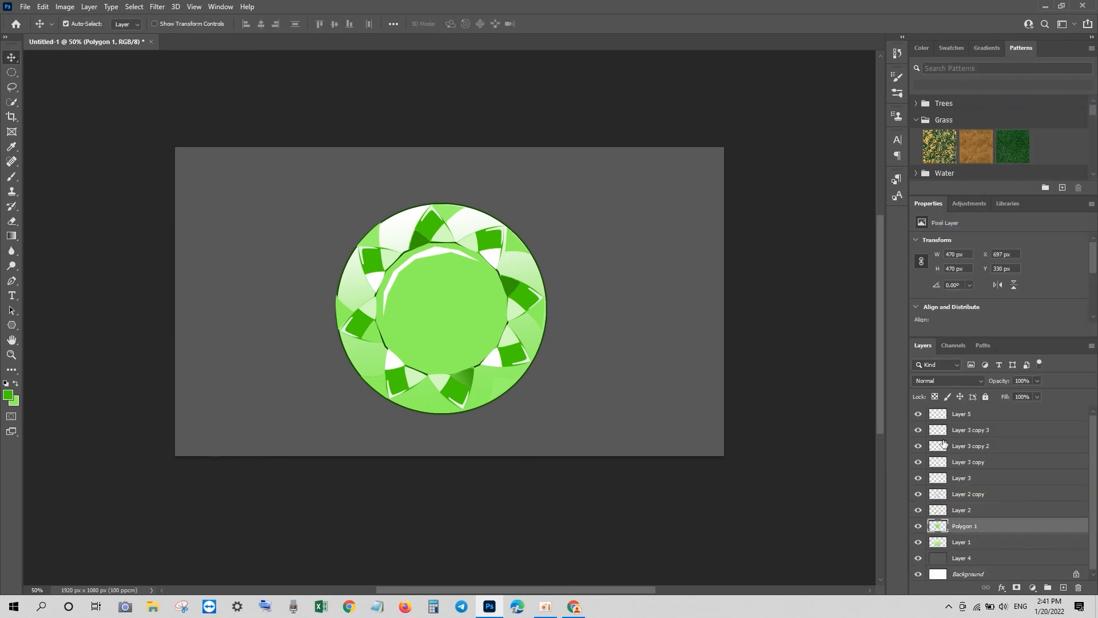
Step: Select all gem layers from Layer 5 down to Layer 1 and merge them into one layer
{"action": "key", "text": "alt+period"}
{"action": "left_click", "coordinate": [970, 541], "text": "shift"}
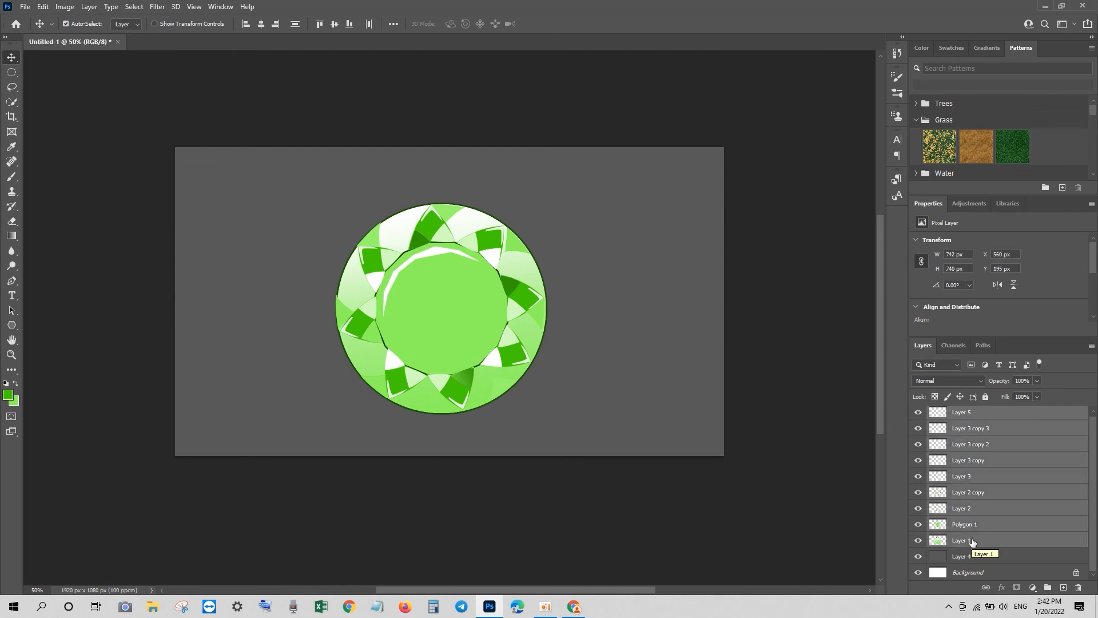
{"action": "key", "text": "ctrl+e"}
Step: Add an Outer Glow to the merged gem layer, with its gradient's end stop recolored to the gem's light green
{"action": "left_click", "coordinate": [999, 588]}
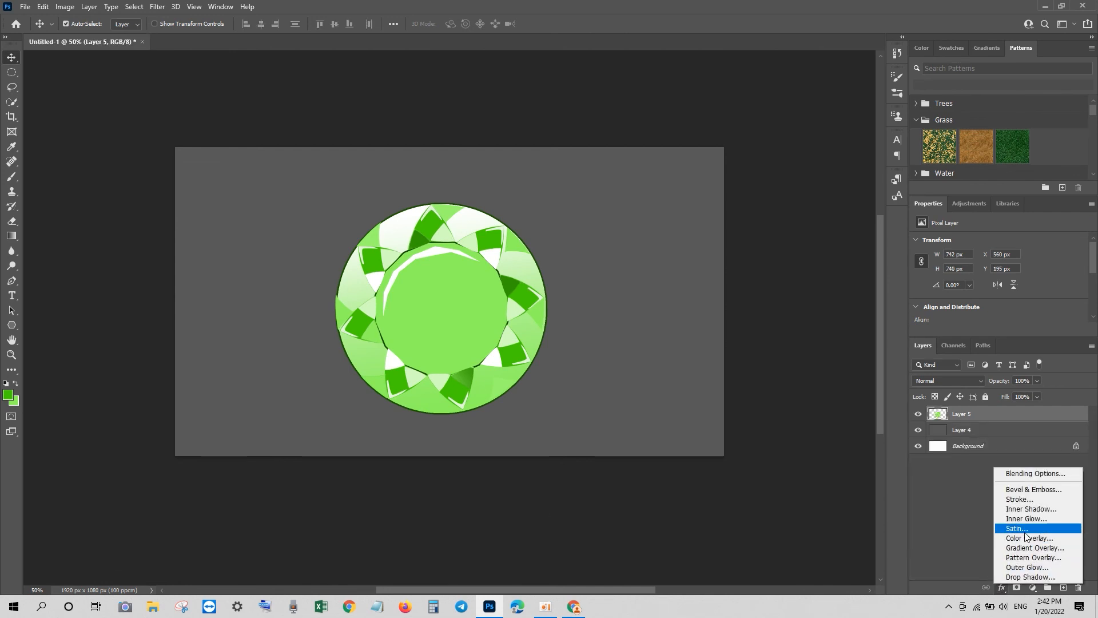
{"action": "left_click", "coordinate": [1019, 561]}
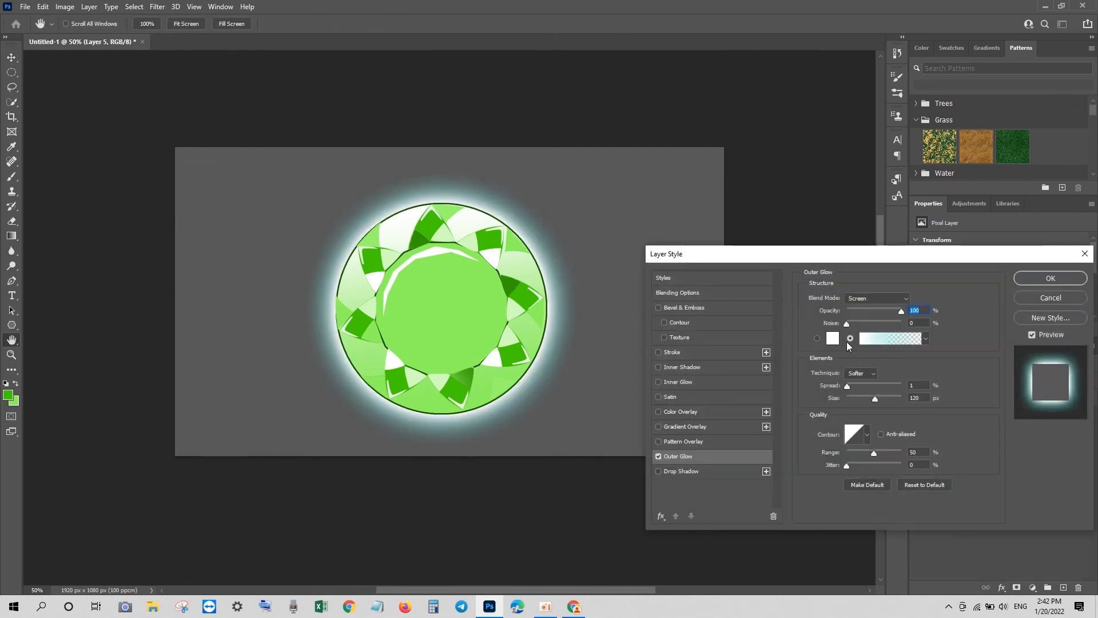
{"action": "left_click", "coordinate": [878, 339]}
{"action": "double_click", "coordinate": [940, 433]}
{"action": "left_click", "coordinate": [473, 280]}
{"action": "left_click", "coordinate": [981, 231]}
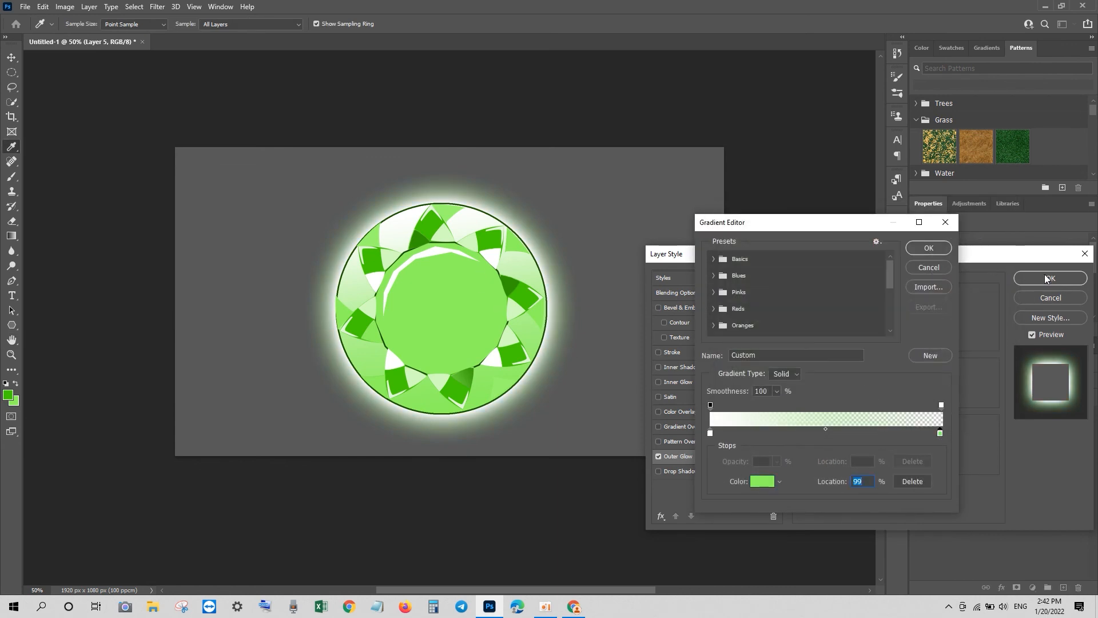
{"action": "key", "text": "Return"}
{"action": "left_click", "coordinate": [1046, 278]}
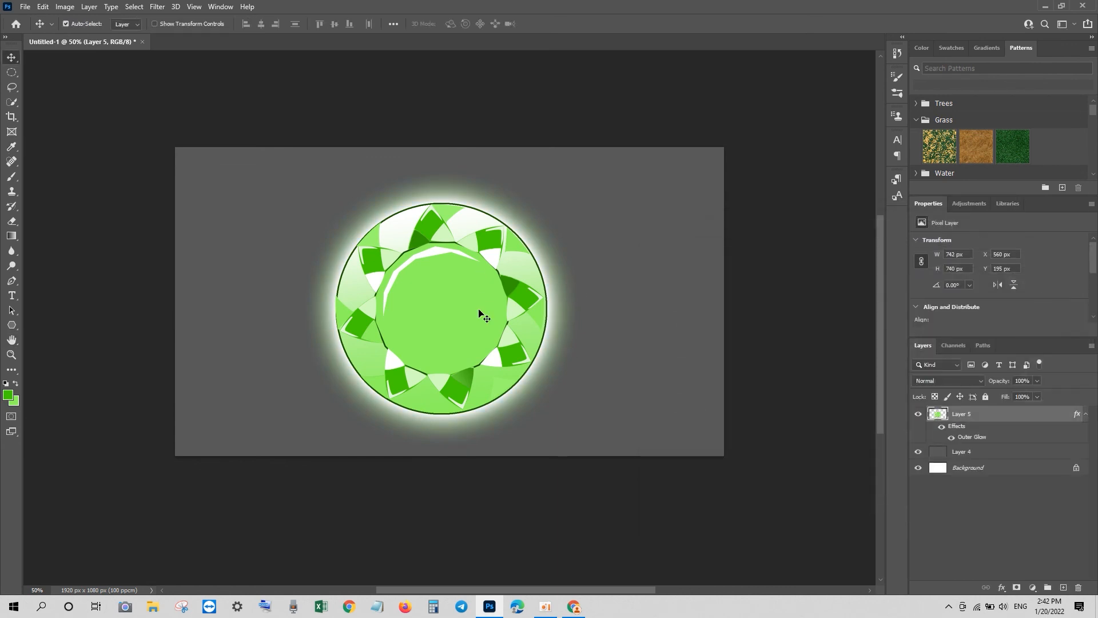